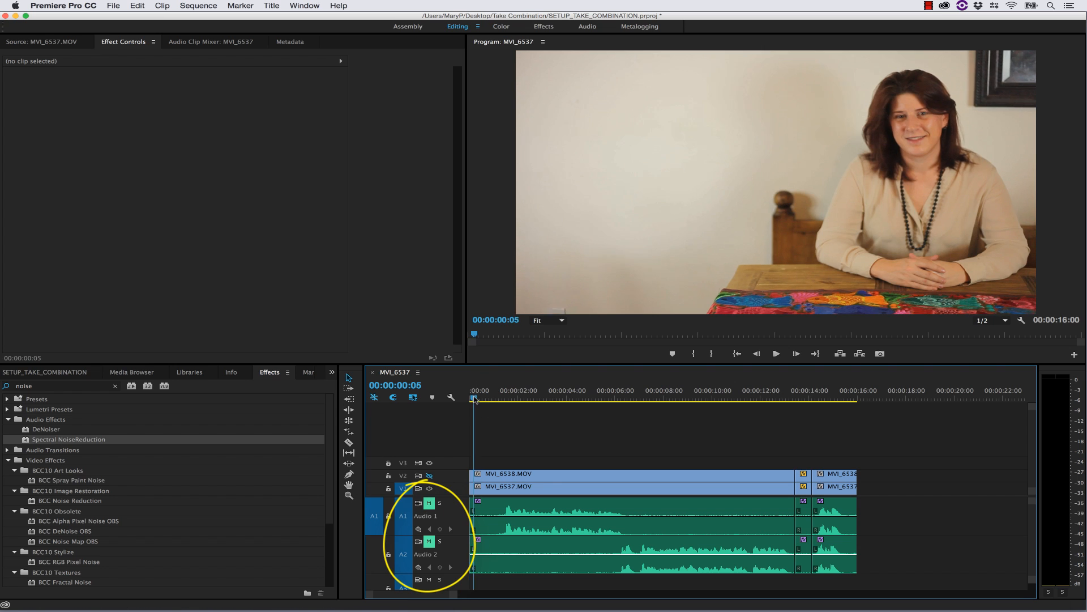
Scrub and play through the sequence with the V2 track hidden to review the MVI_6537 take
{"action": "left_click_drag", "start_coordinate": [701, 409], "coordinate": [830, 420]}
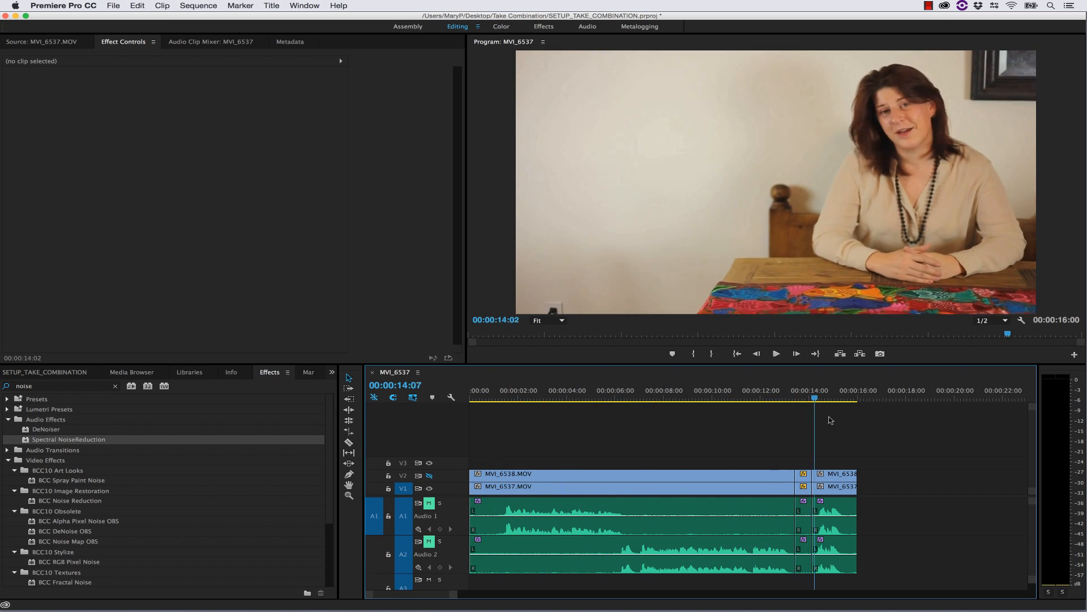
{"action": "left_click_drag", "start_coordinate": [541, 414], "coordinate": [856, 425]}
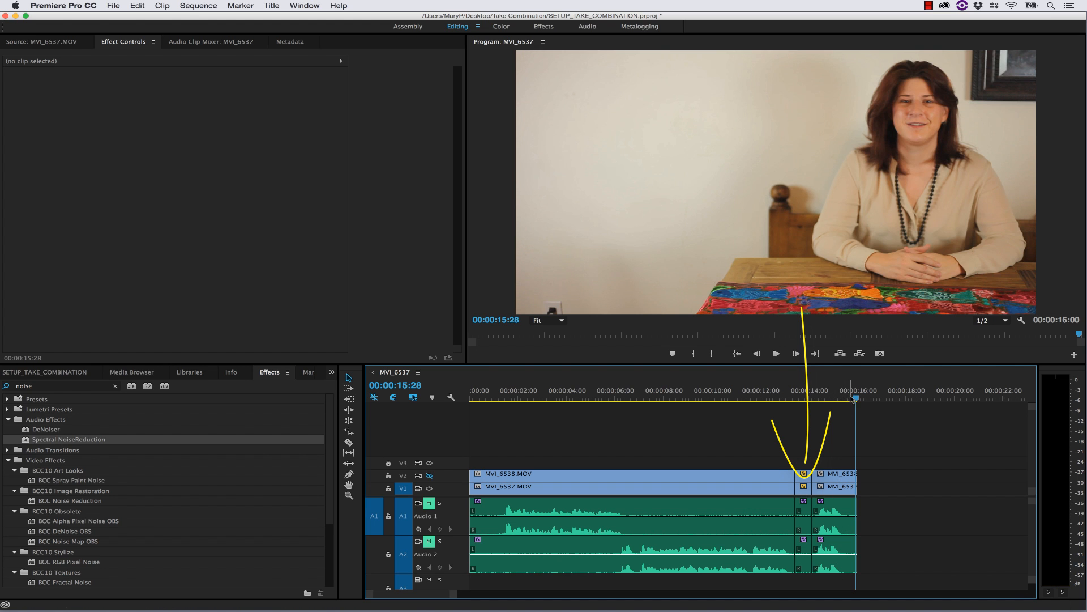
{"action": "left_click_drag", "start_coordinate": [842, 400], "coordinate": [826, 406]}
{"action": "left_click_drag", "start_coordinate": [754, 419], "coordinate": [471, 441]}
{"action": "left_click", "coordinate": [776, 353]}
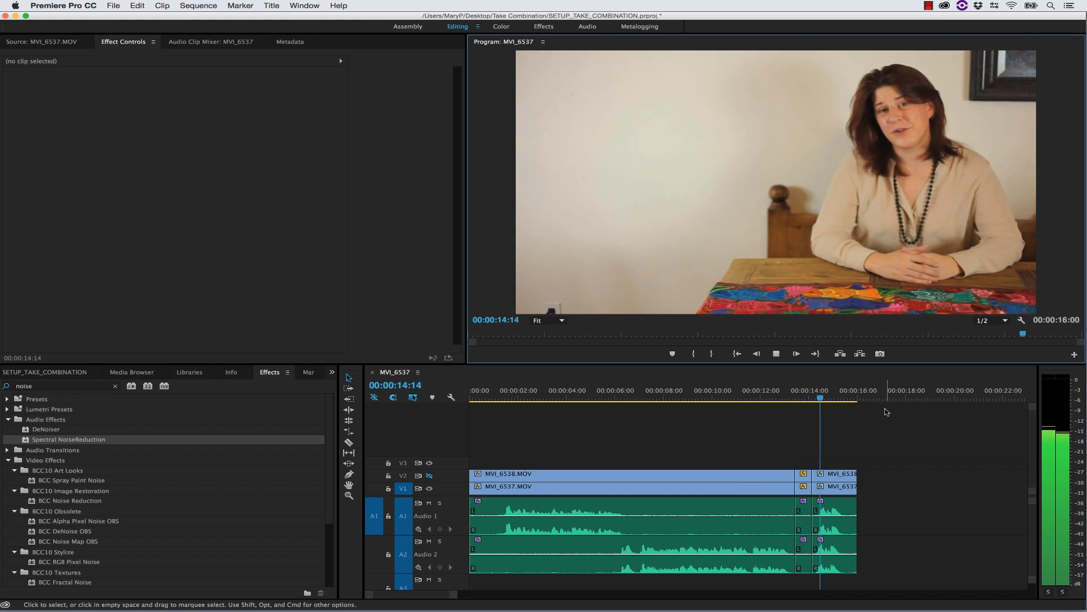
{"action": "left_click_drag", "start_coordinate": [481, 398], "coordinate": [612, 457]}
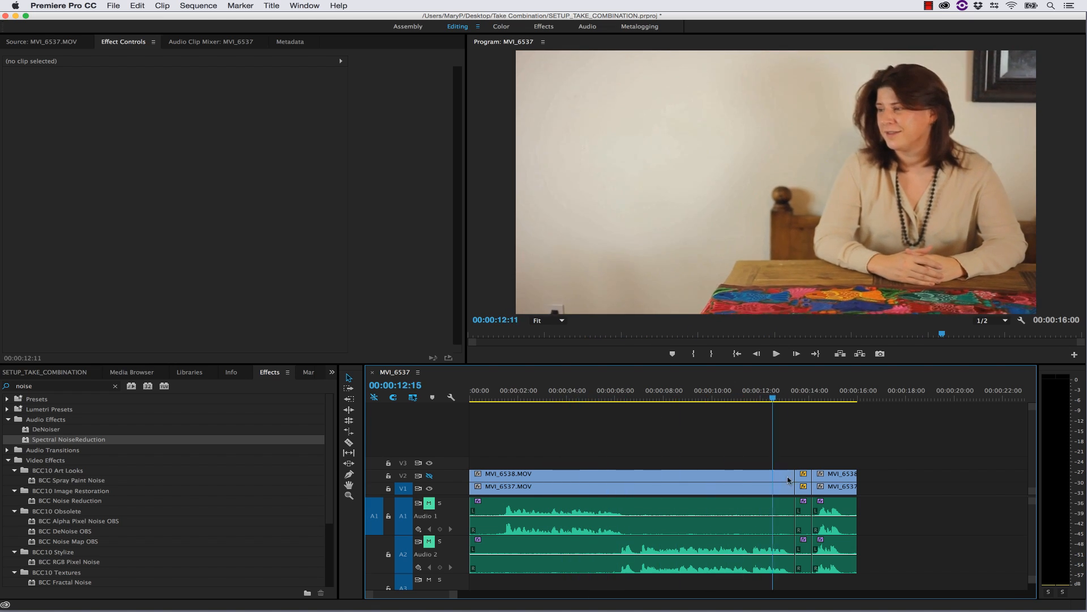
{"action": "key", "text": "Home"}
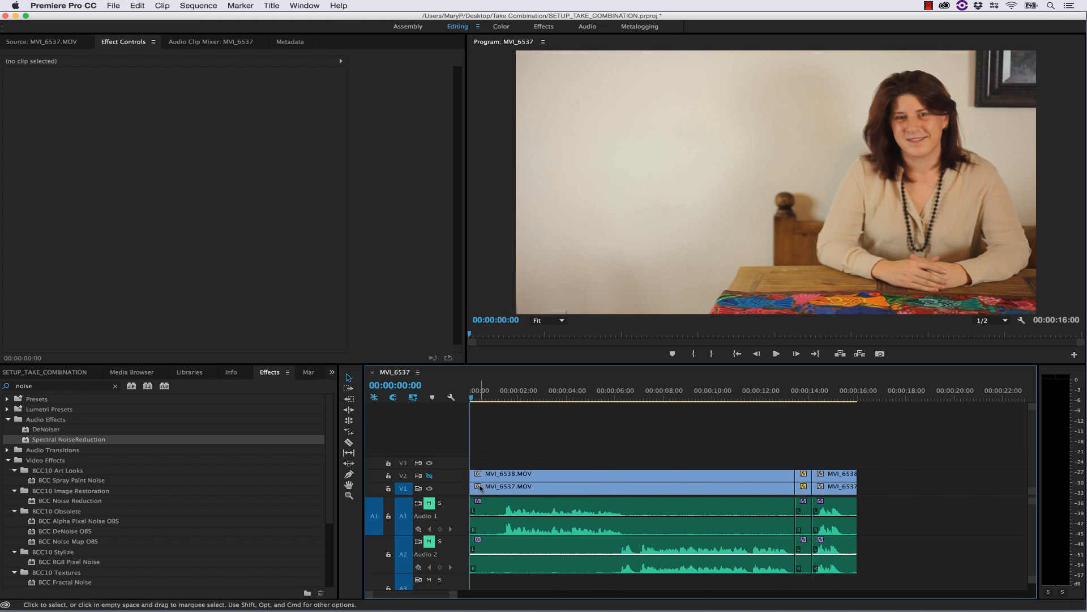
Show the V2 track's output and play the MVI_6538 take from the sequence start, comparing it with the take beneath
{"action": "left_click", "coordinate": [430, 478]}
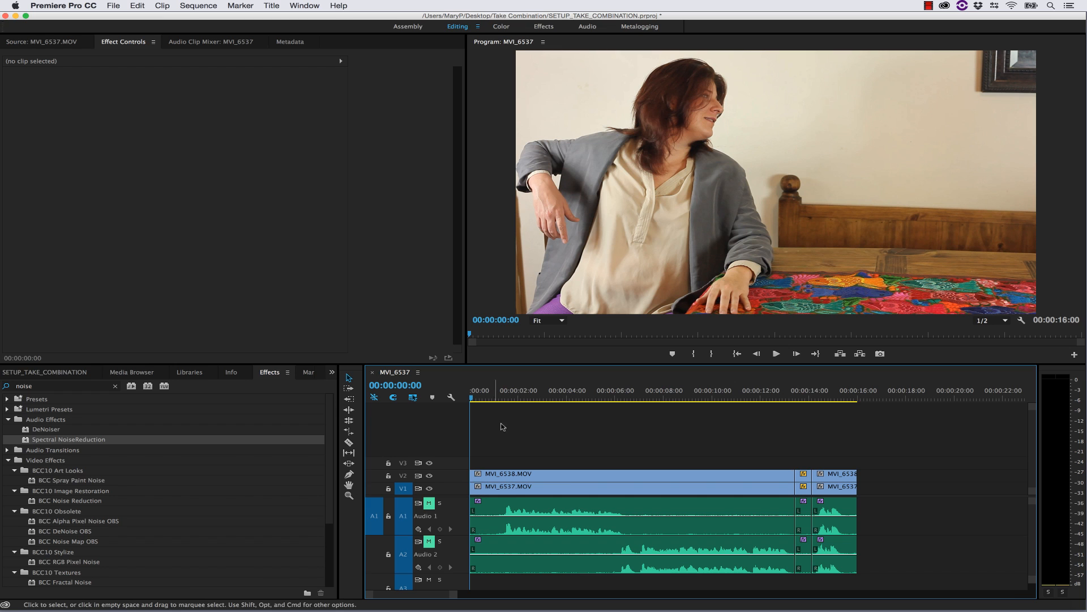
{"action": "key", "text": "space"}
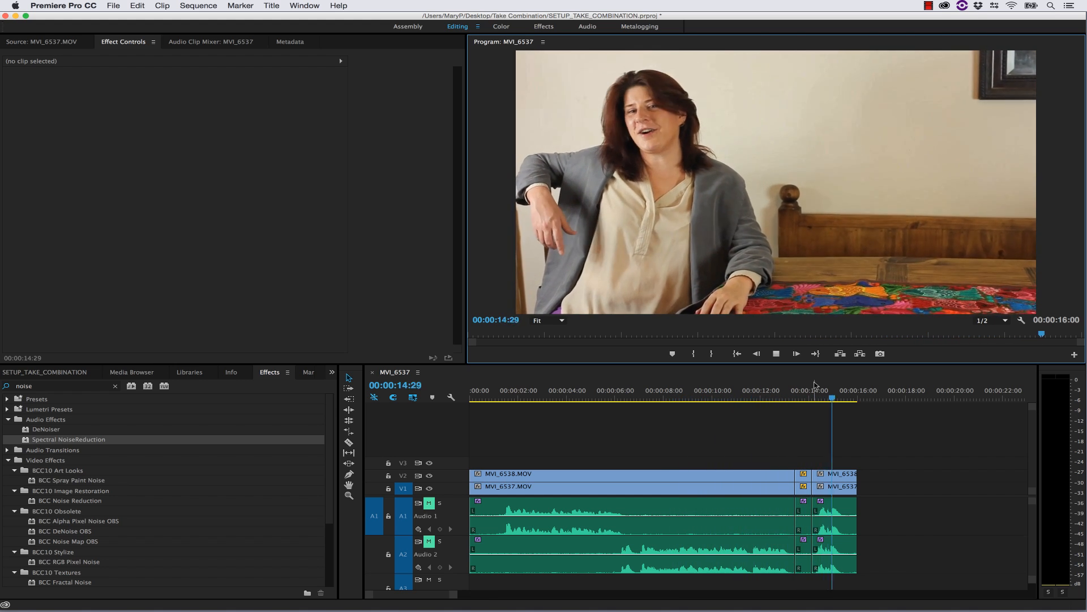
{"action": "key", "text": "Home"}
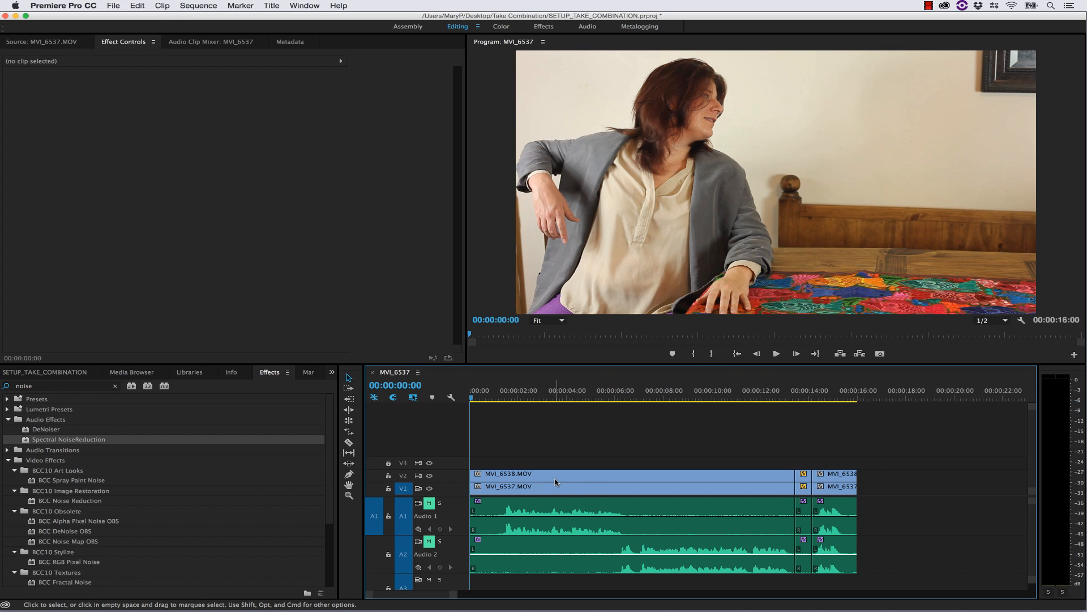
{"action": "left_click", "coordinate": [429, 475]}
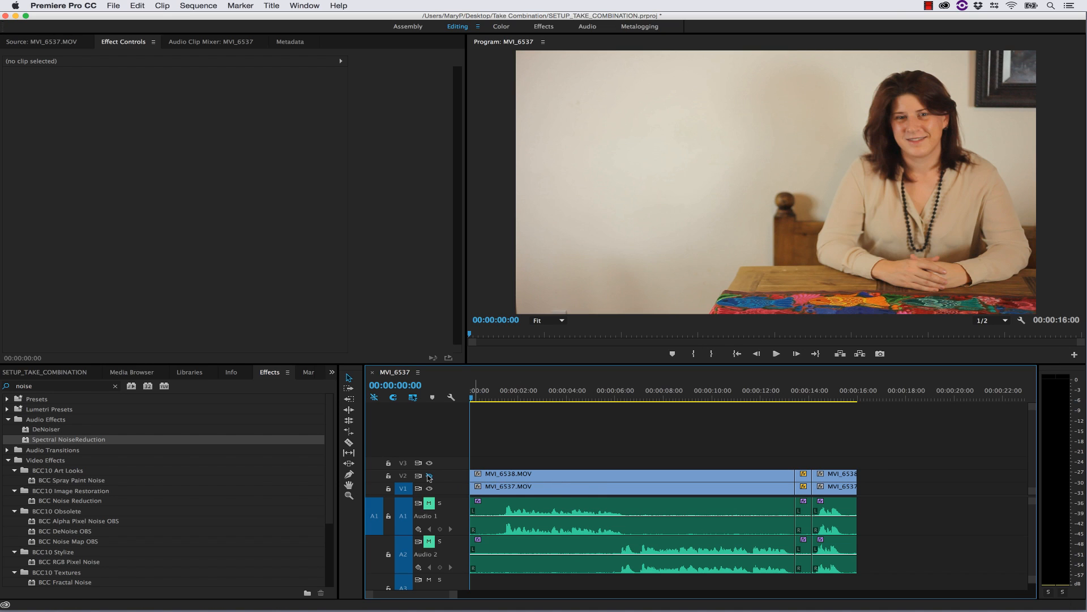
{"action": "left_click", "coordinate": [429, 477]}
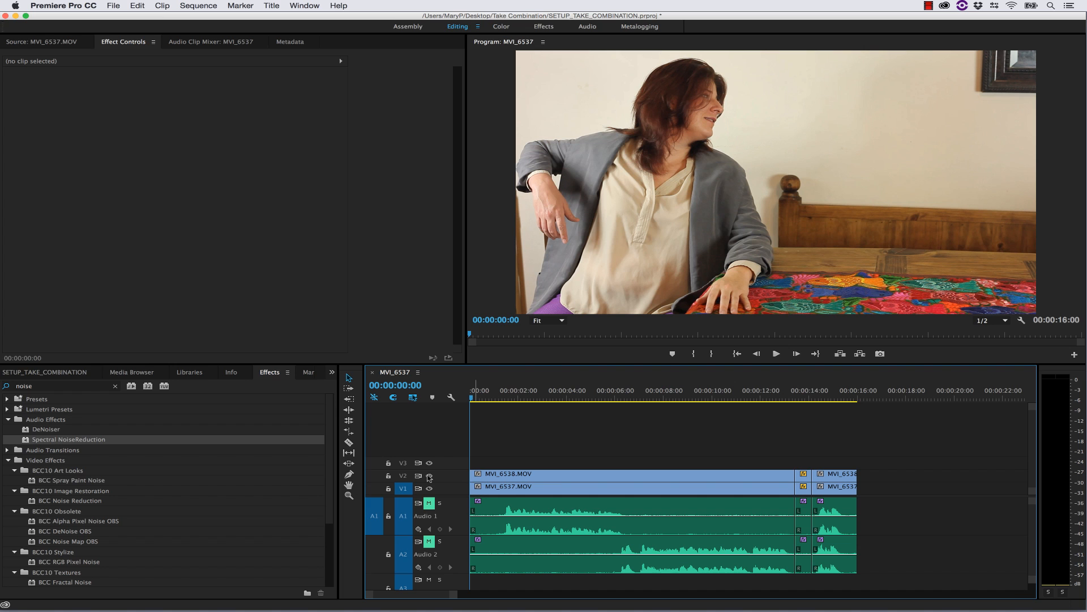
Export the sequence with V2 visible as a QuickTime H.264 movie
{"action": "left_click", "coordinate": [109, 9]}
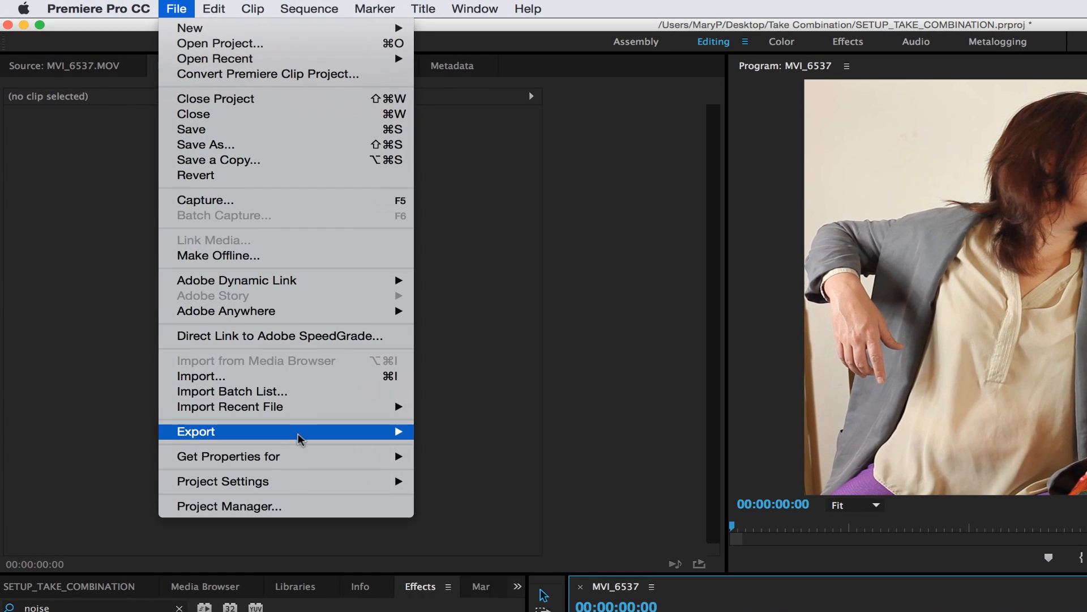
{"action": "mouse_move", "coordinate": [187, 277]}
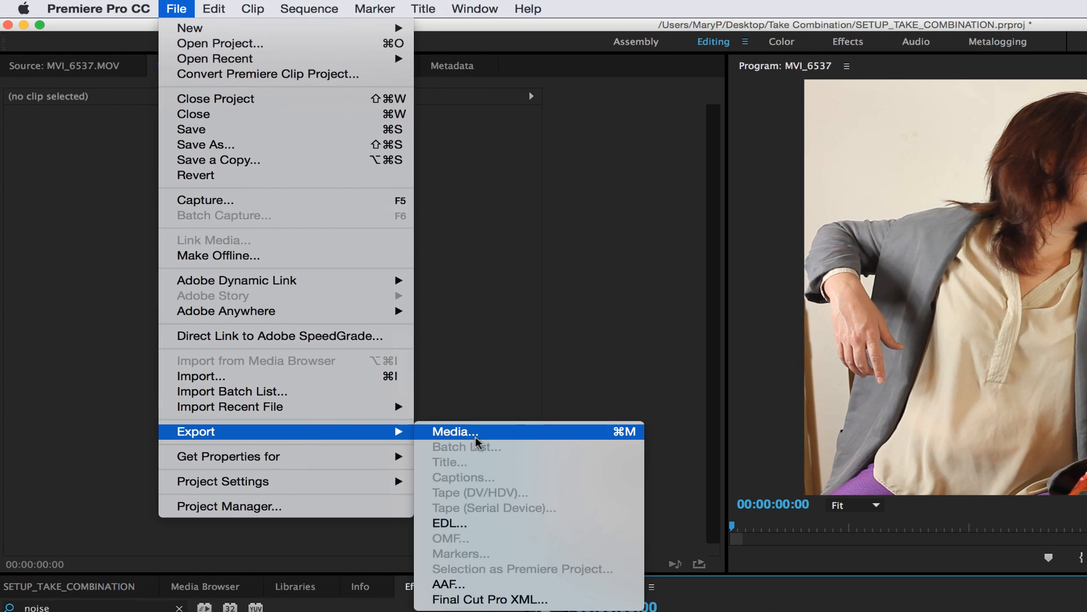
{"action": "left_click", "coordinate": [477, 433]}
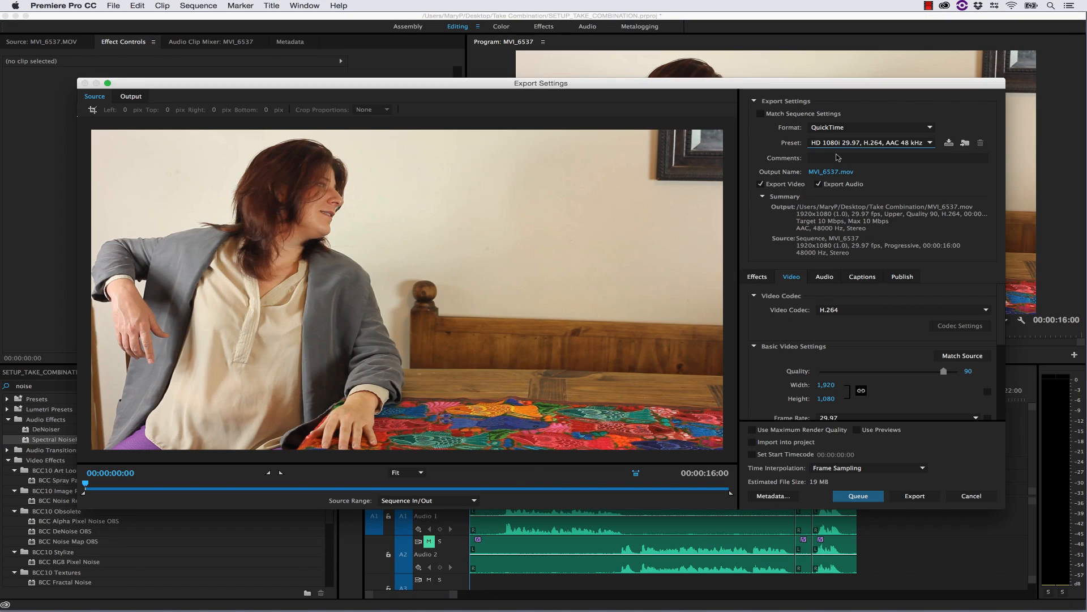
{"action": "left_click", "coordinate": [1086, 268]}
{"action": "left_click", "coordinate": [492, 470]}
{"action": "left_click", "coordinate": [915, 496]}
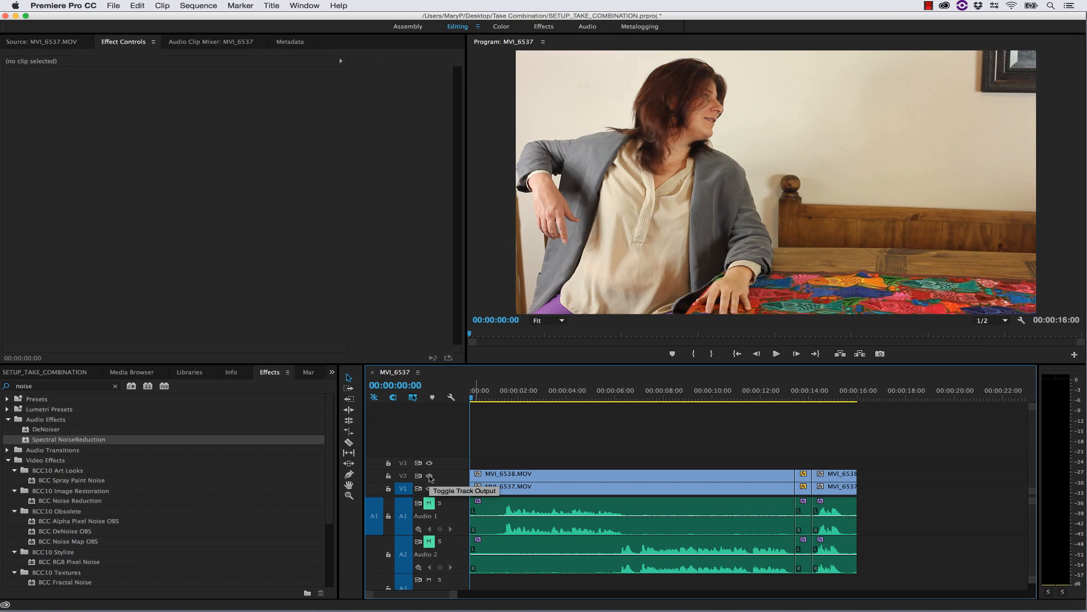
Hide the V2 track and export the sequence as a QuickTime H.264 movie at quality 100 without audio
{"action": "left_click", "coordinate": [429, 476]}
{"action": "left_click", "coordinate": [114, 5]}
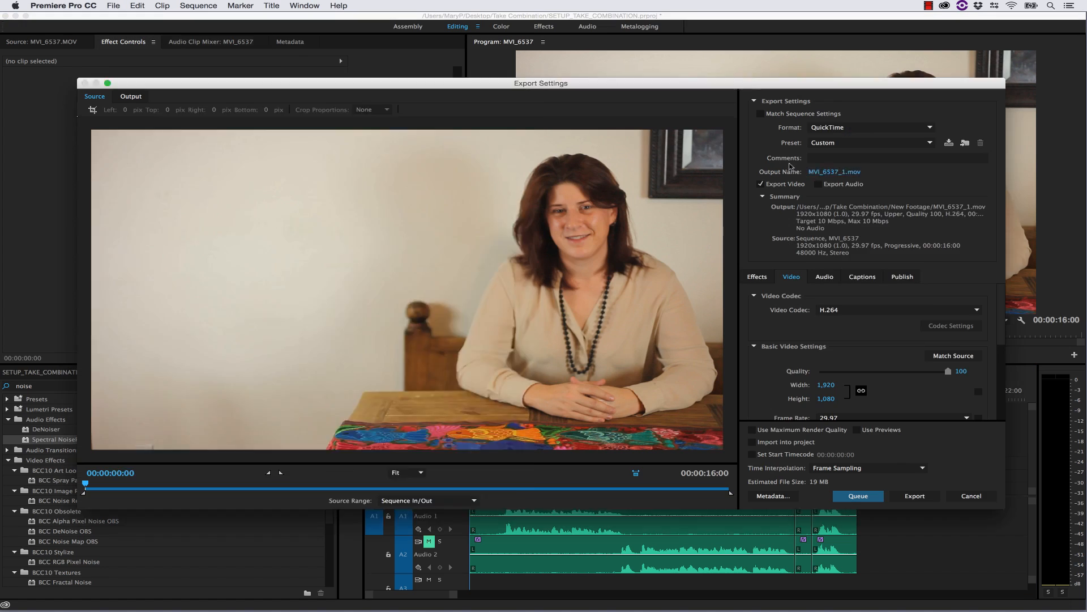
{"action": "left_click", "coordinate": [872, 142]}
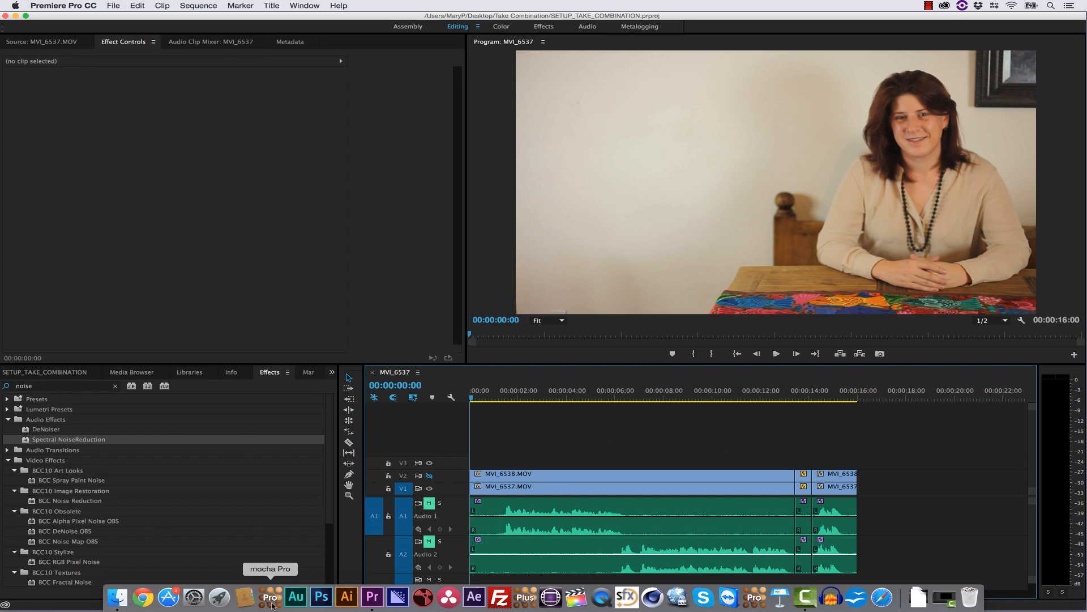
Switch to mocha Pro and create a new project from MVI_6537_right.mov, overwriting the existing MVI_6537_right project file
{"action": "left_click", "coordinate": [266, 593]}
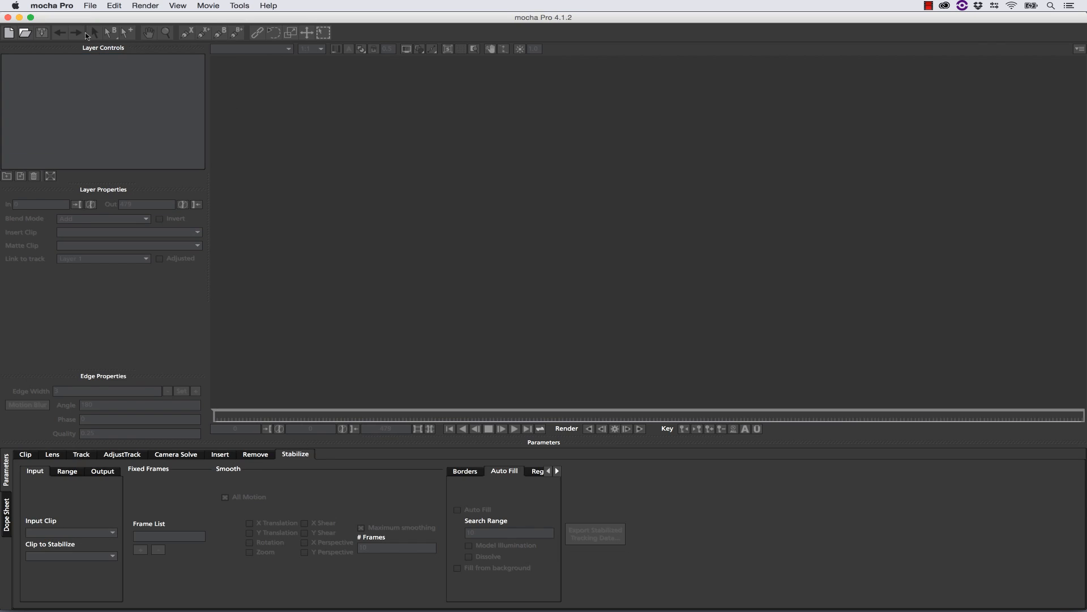
{"action": "left_click", "coordinate": [91, 6]}
{"action": "left_click", "coordinate": [116, 17]}
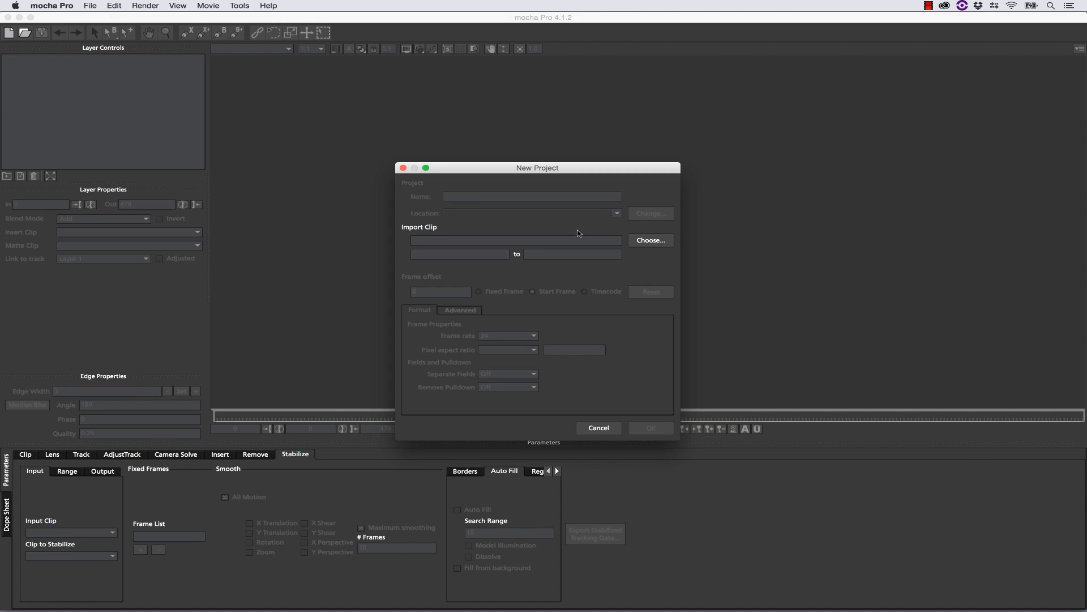
{"action": "left_click", "coordinate": [640, 238]}
{"action": "left_click", "coordinate": [663, 59]}
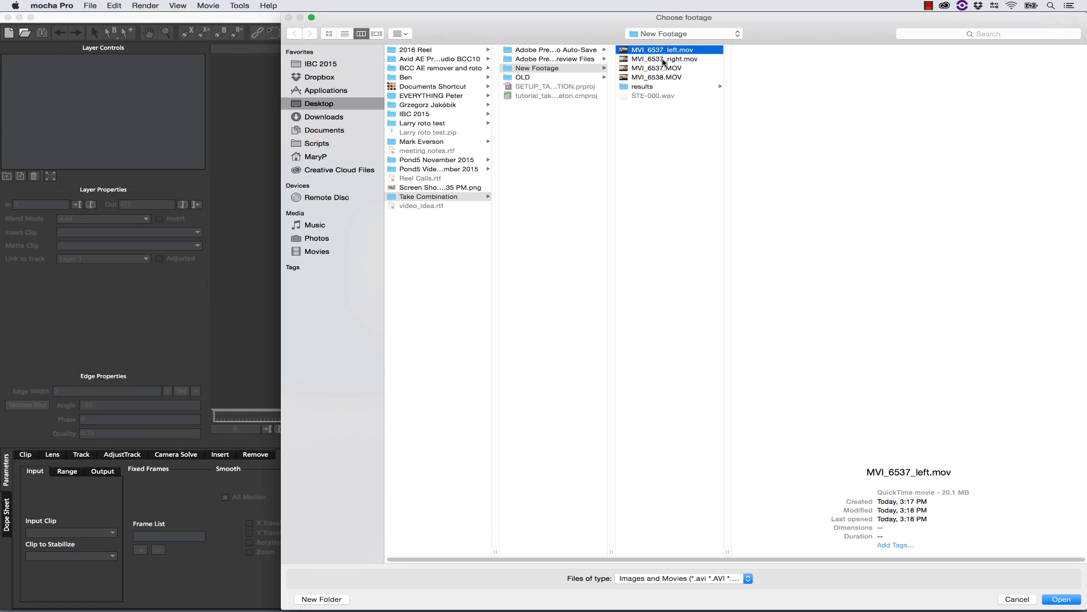
{"action": "left_click", "coordinate": [1062, 599]}
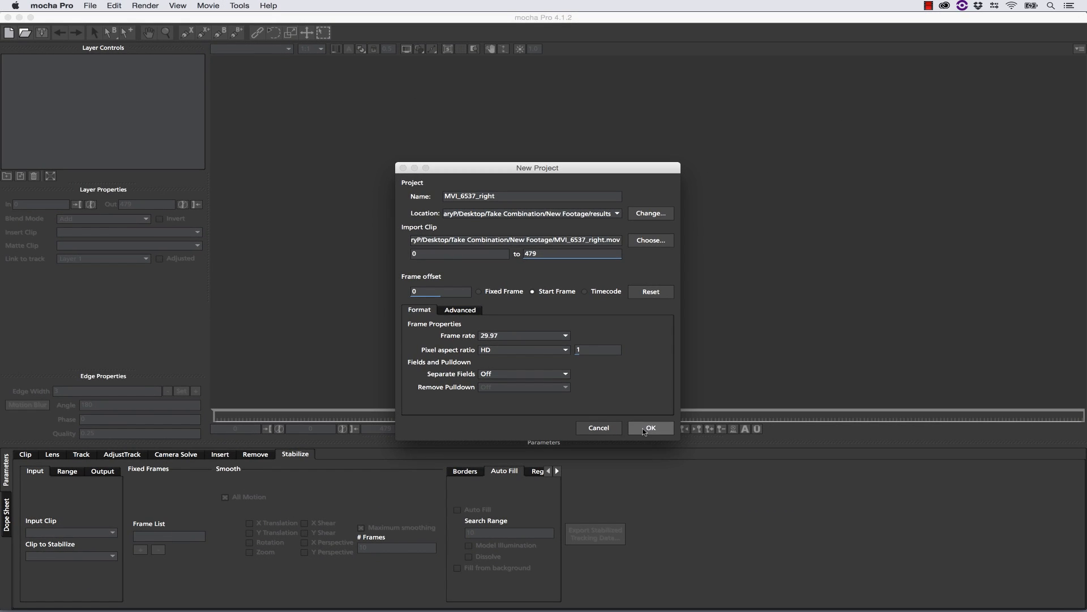
{"action": "left_click", "coordinate": [644, 429]}
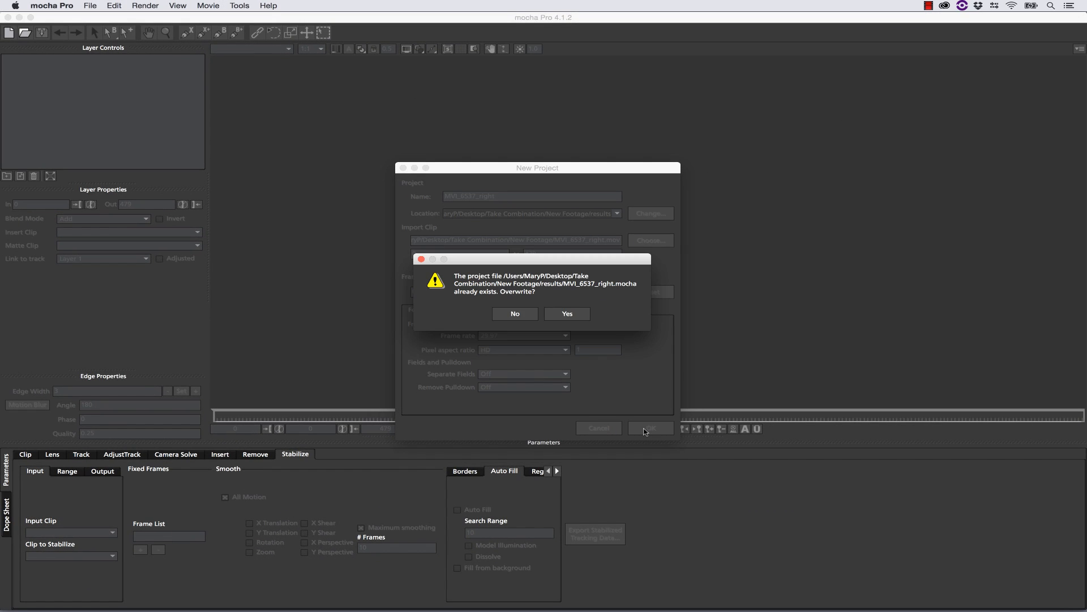
{"action": "left_click", "coordinate": [568, 314]}
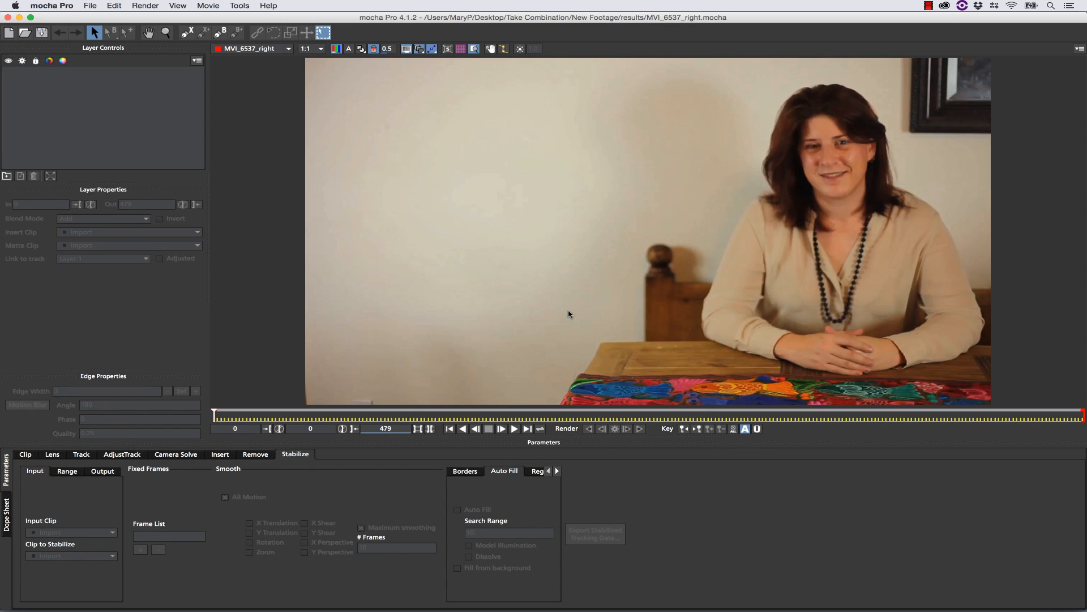
At frame 479, draw an X-spline around the exposed corner and colourful cloth of the table and adjust its upper corner point
{"action": "left_click_drag", "start_coordinate": [214, 414], "coordinate": [1083, 437]}
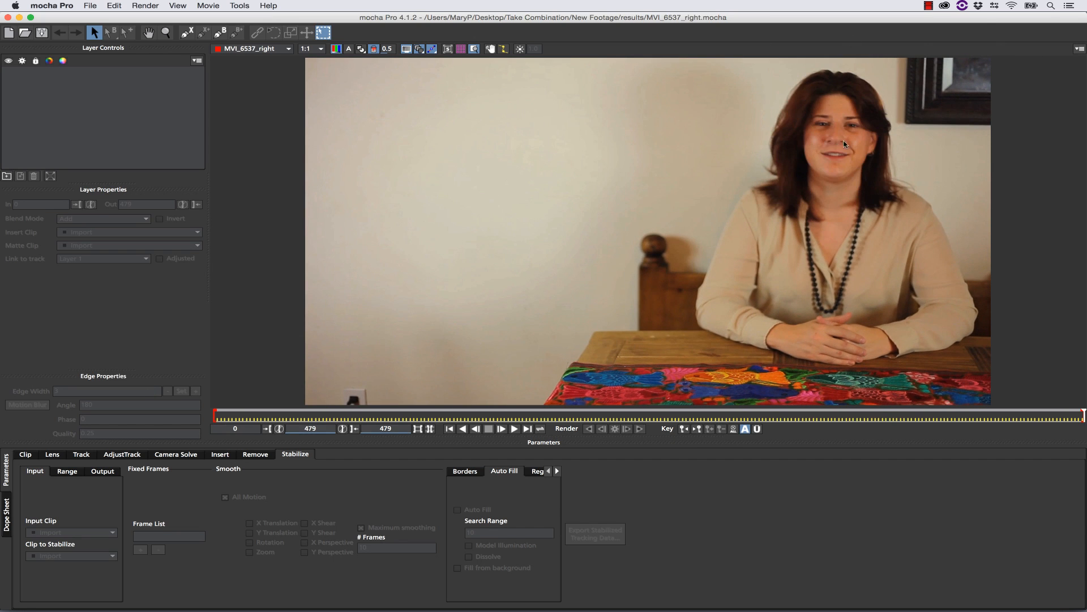
{"action": "left_click", "coordinate": [168, 33]}
{"action": "left_click_drag", "start_coordinate": [503, 158], "coordinate": [491, 198]}
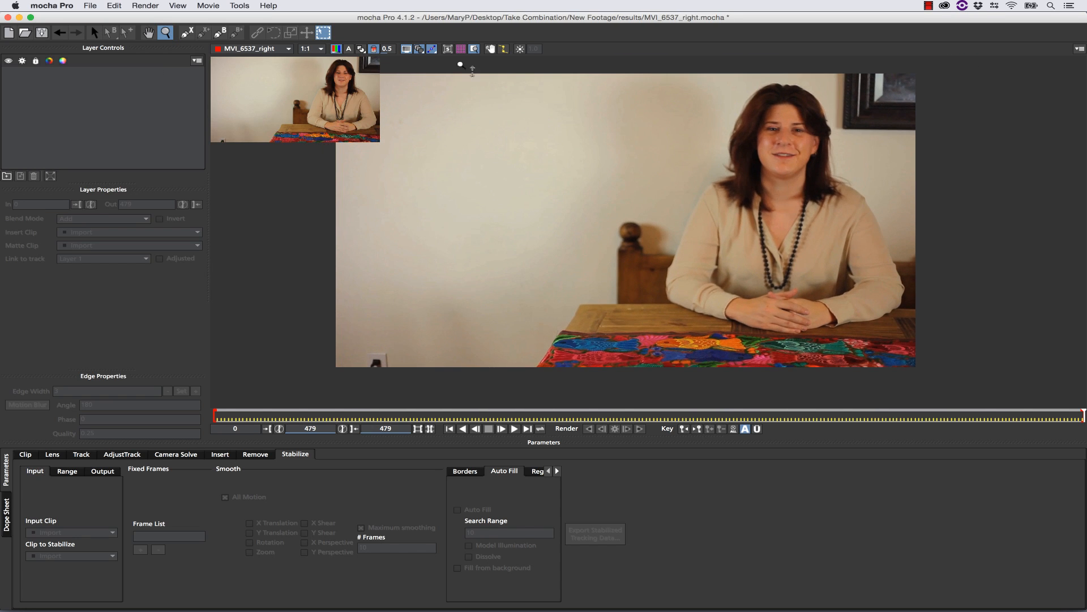
{"action": "left_click", "coordinate": [476, 50]}
{"action": "left_click", "coordinate": [188, 34]}
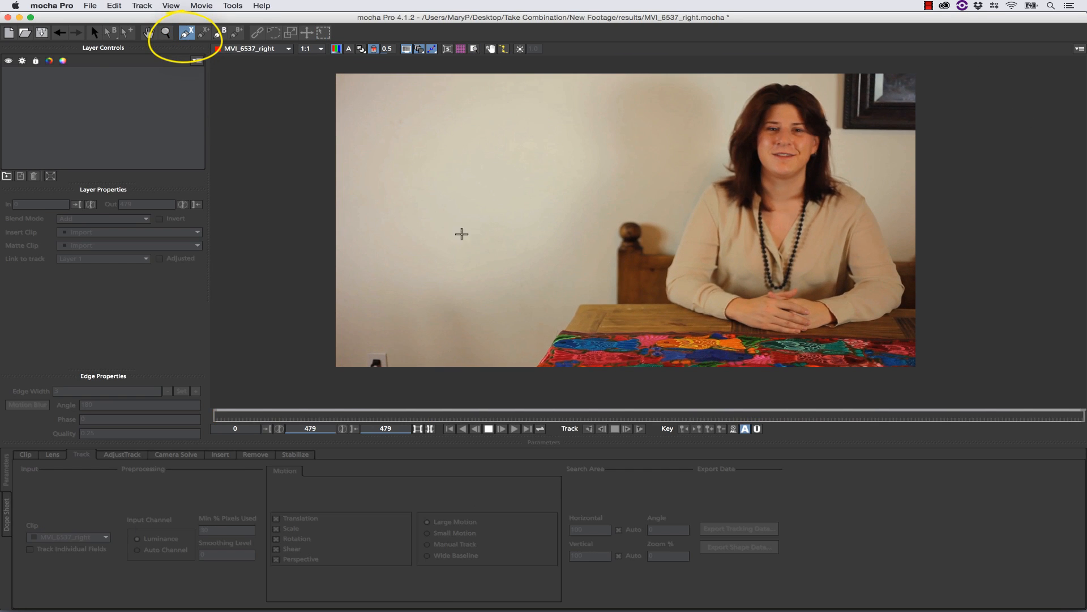
{"action": "left_click", "coordinate": [581, 311]}
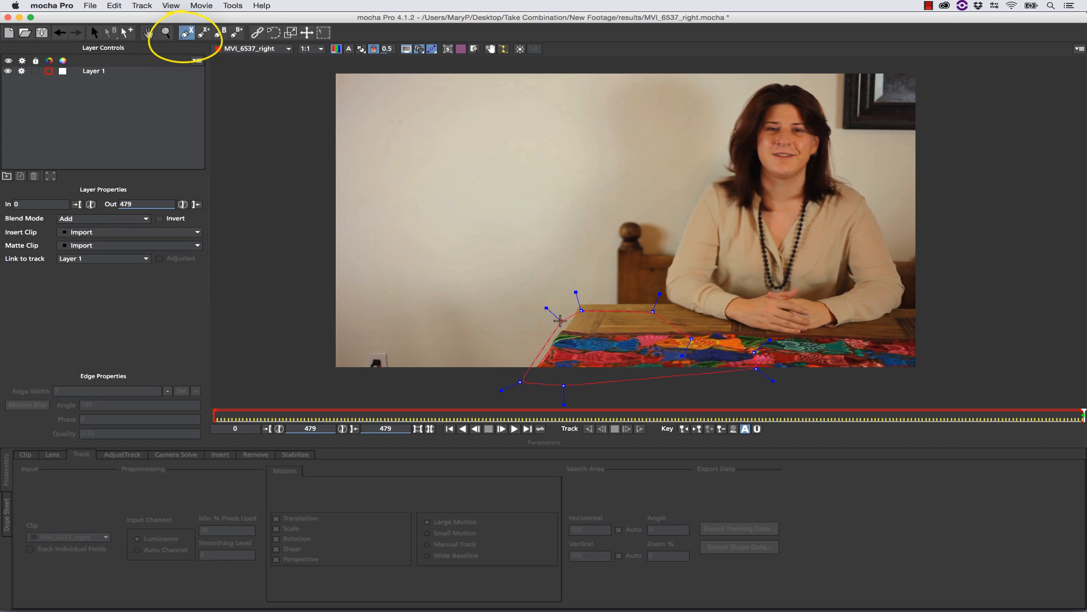
{"action": "right_click", "coordinate": [566, 320]}
{"action": "left_click_drag", "start_coordinate": [581, 311], "coordinate": [576, 298]}
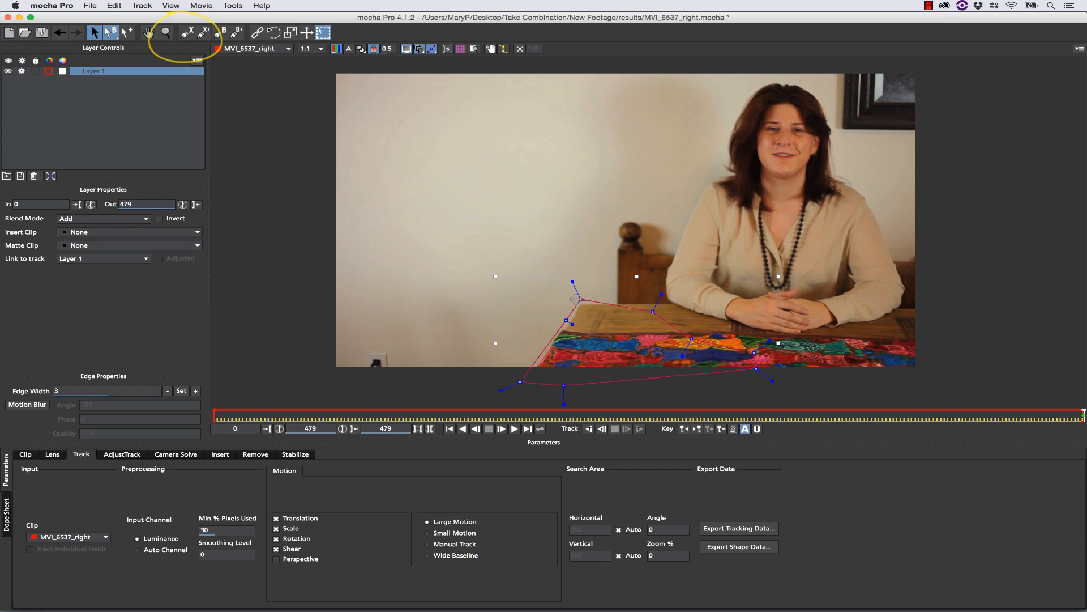
Add X-splines to Layer 1 around the wooden bench post and the wall outlet
{"action": "left_click", "coordinate": [203, 33]}
{"action": "left_click", "coordinate": [630, 217]}
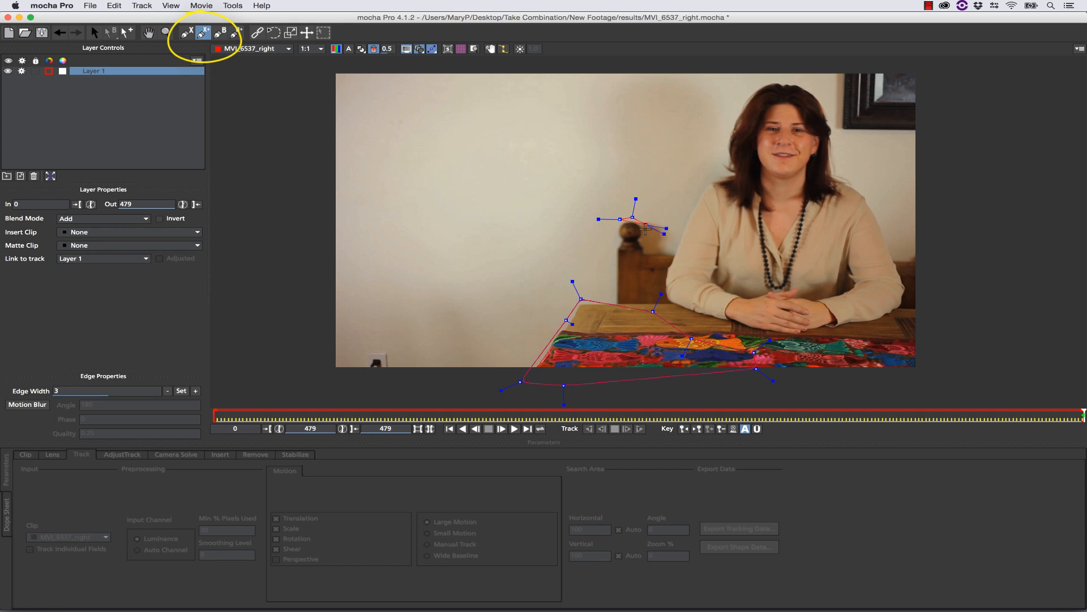
{"action": "left_click", "coordinate": [609, 260]}
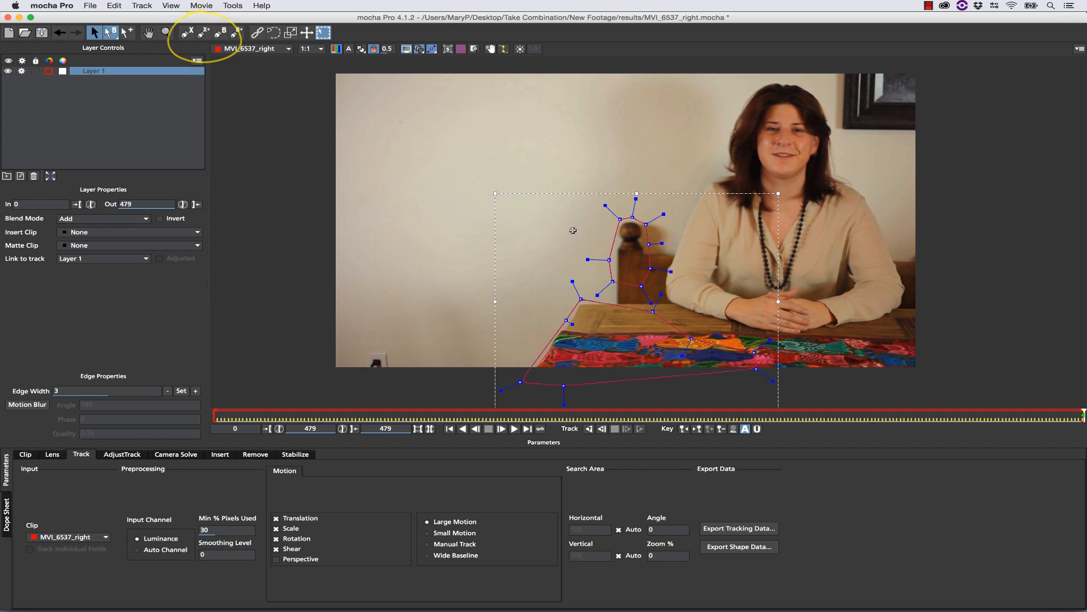
{"action": "left_click", "coordinate": [366, 378]}
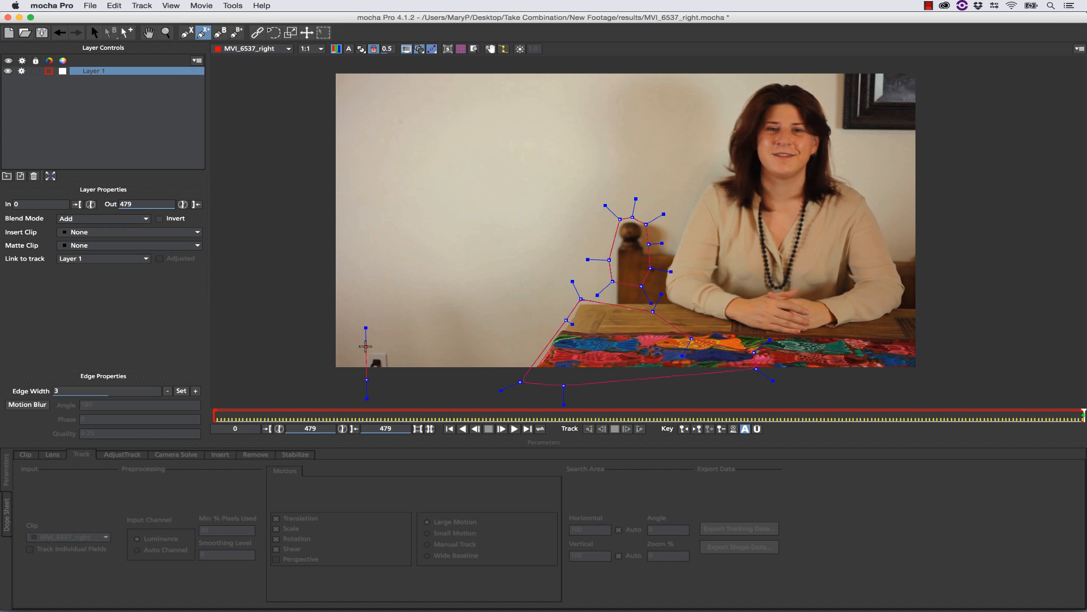
{"action": "right_click", "coordinate": [393, 382]}
{"action": "key", "text": "s"}
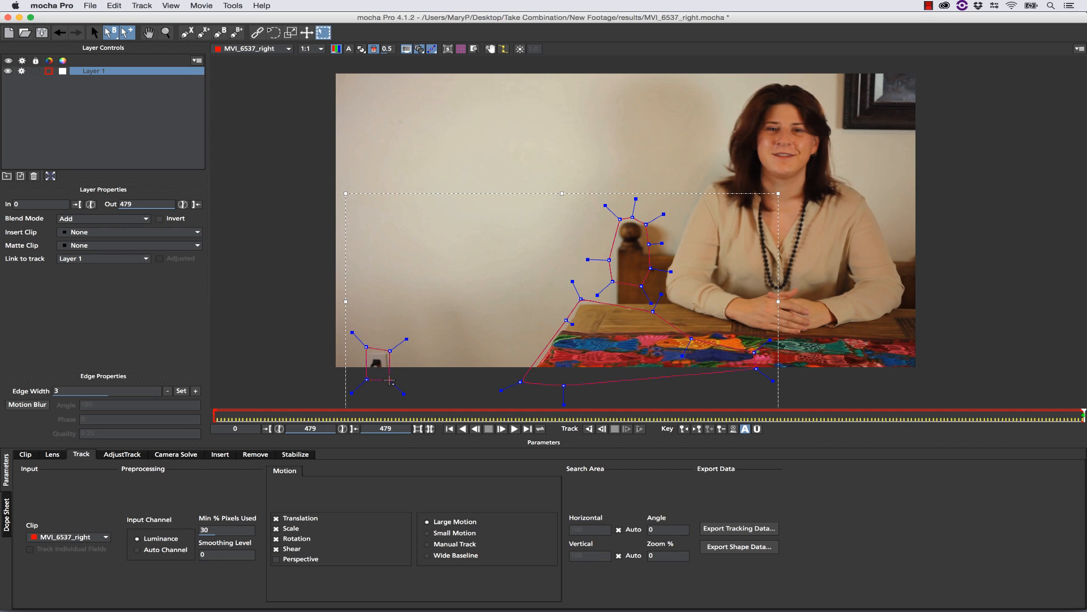
Add an X-spline around the picture frame to Layer 1 and track the layer backward with perspective motion enabled
{"action": "left_click", "coordinate": [202, 32]}
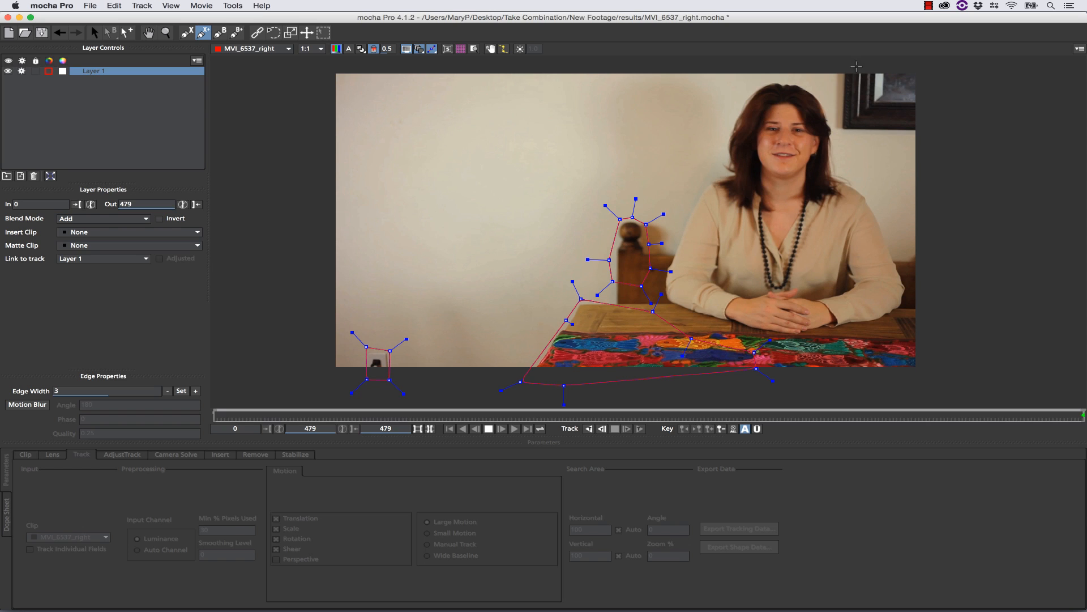
{"action": "left_click", "coordinate": [841, 72]}
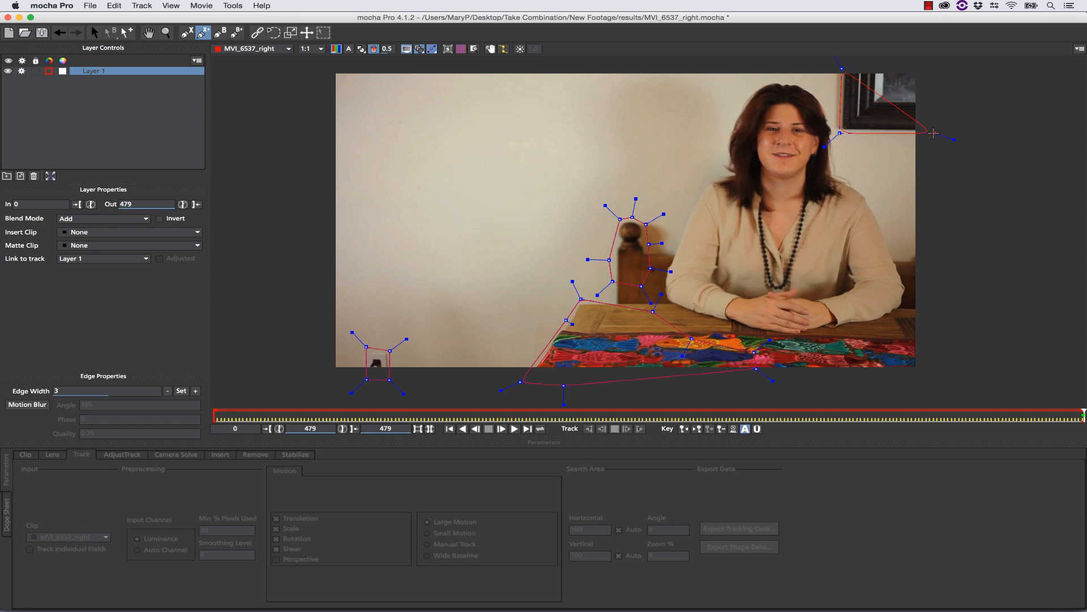
{"action": "right_click", "coordinate": [879, 70]}
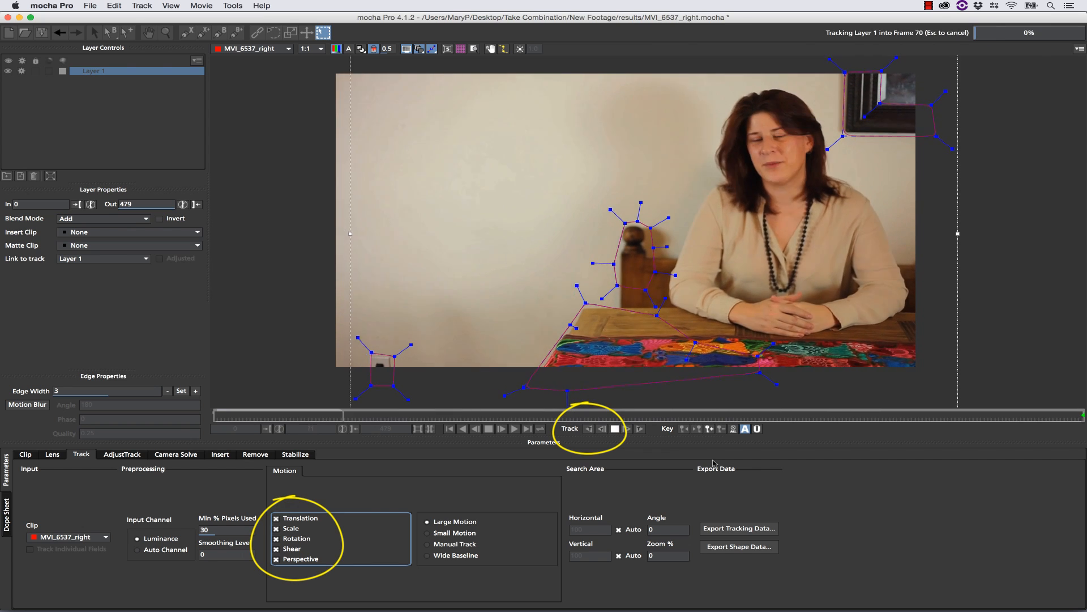
Stabilize all motion of MVI_6537_right with maximum smoothing and render the stabilized clip backward from frame 479
{"action": "left_click", "coordinate": [296, 455]}
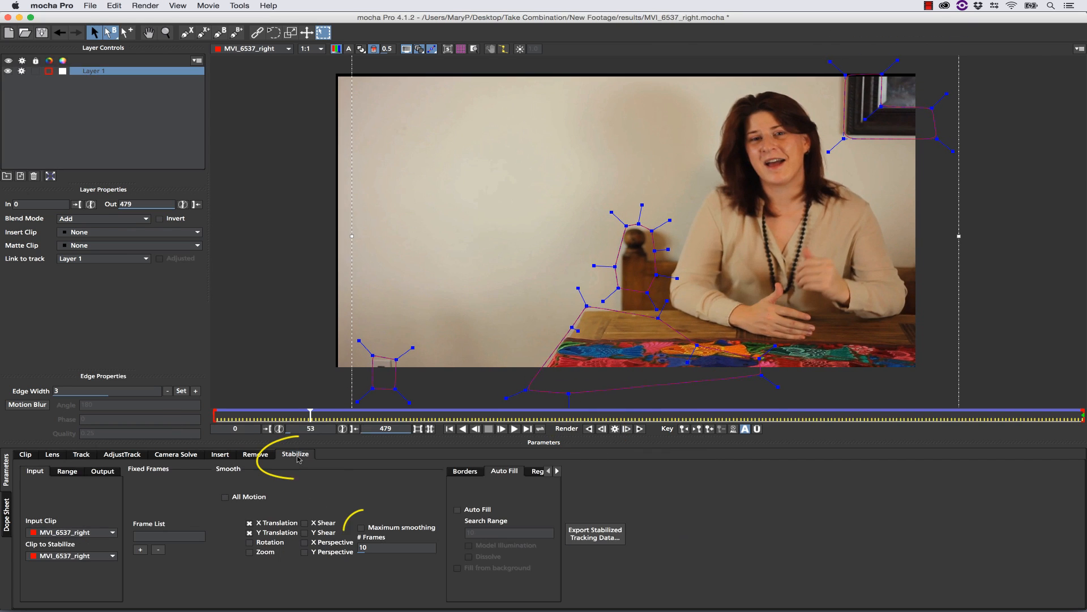
{"action": "left_click", "coordinate": [361, 528]}
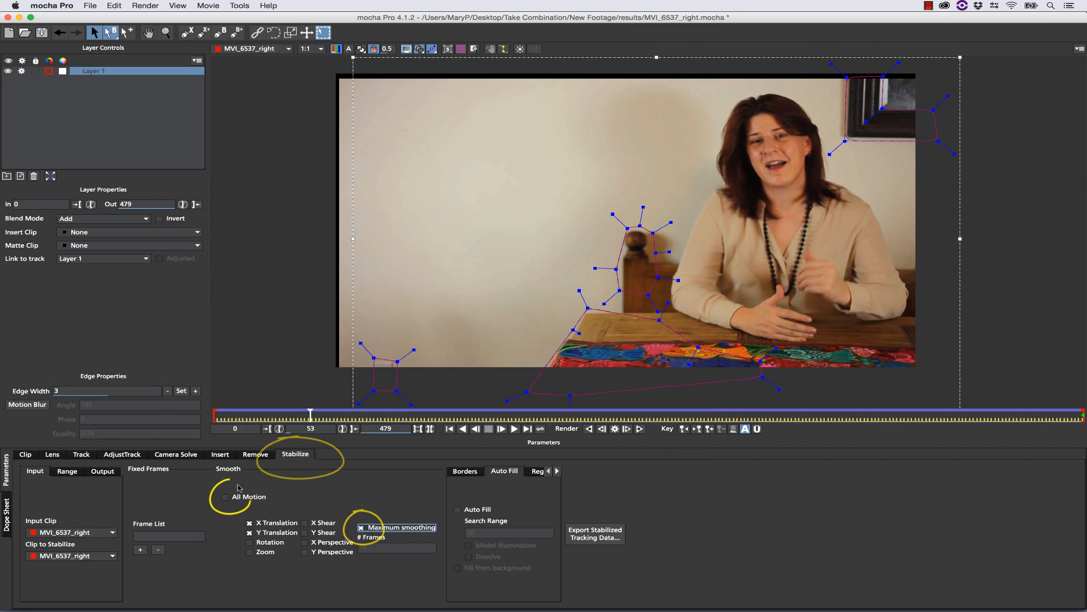
{"action": "left_click", "coordinate": [226, 497]}
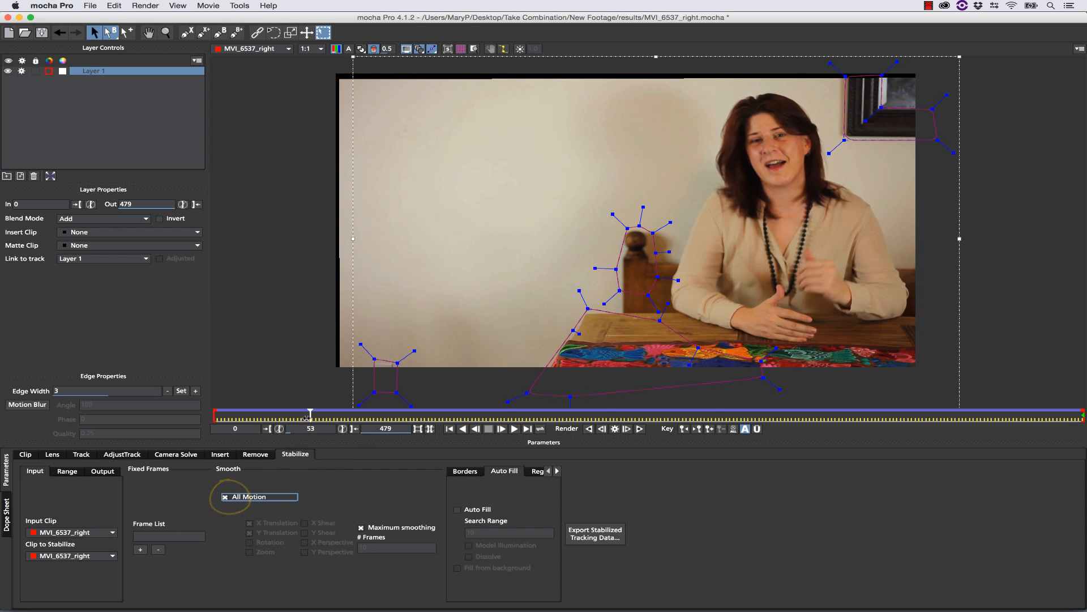
{"action": "left_click_drag", "start_coordinate": [268, 416], "coordinate": [1085, 411]}
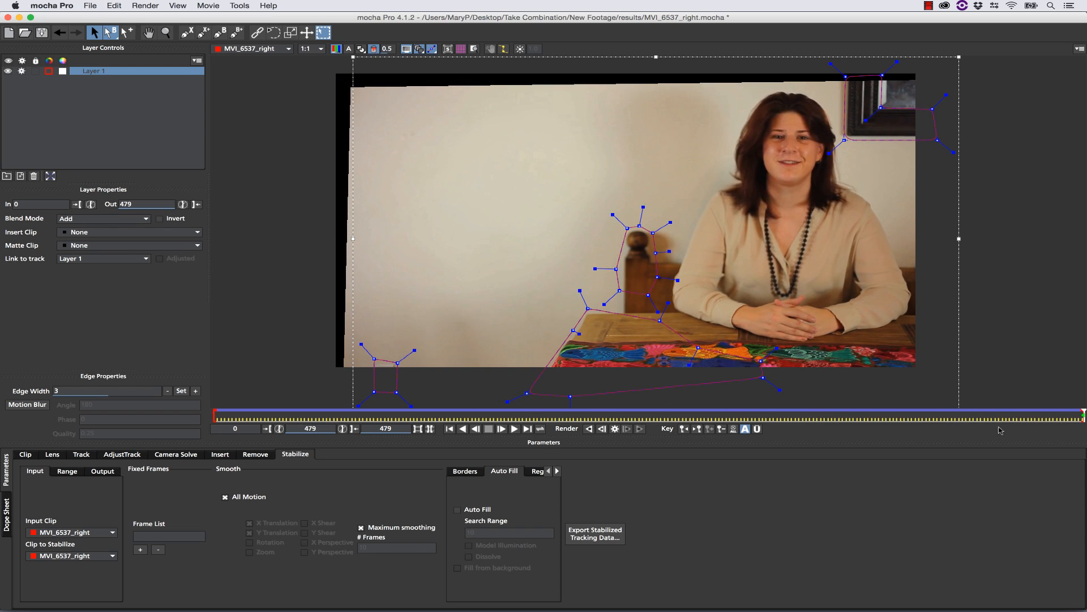
{"action": "left_click", "coordinate": [589, 429]}
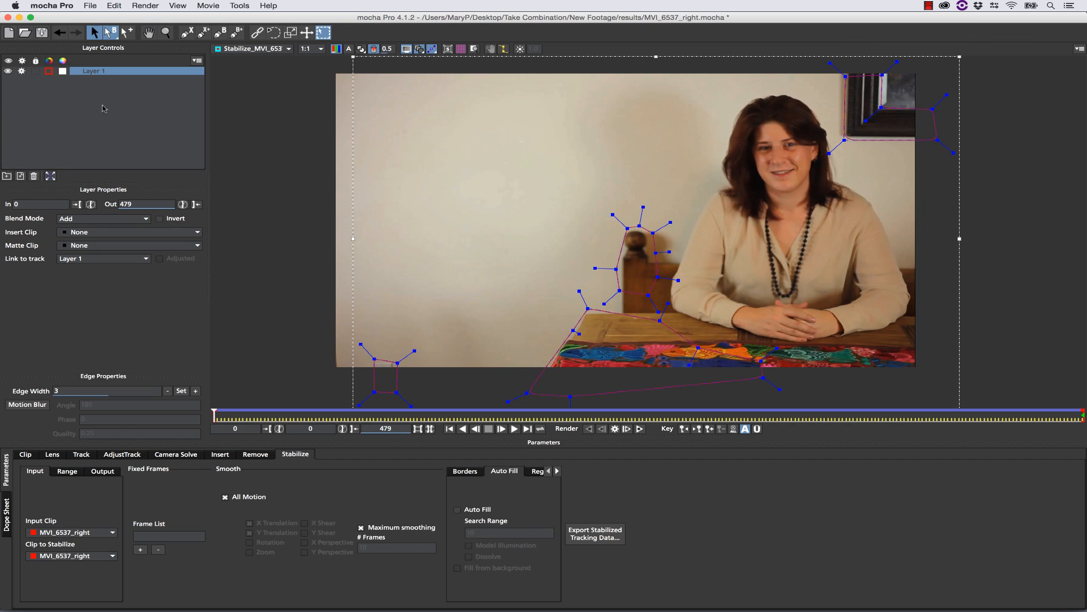
Turn off processing for Layer 1 and set the rendered Stabilize_MVI_6537_right clip to export as a QuickTime movie
{"action": "left_click", "coordinate": [21, 72]}
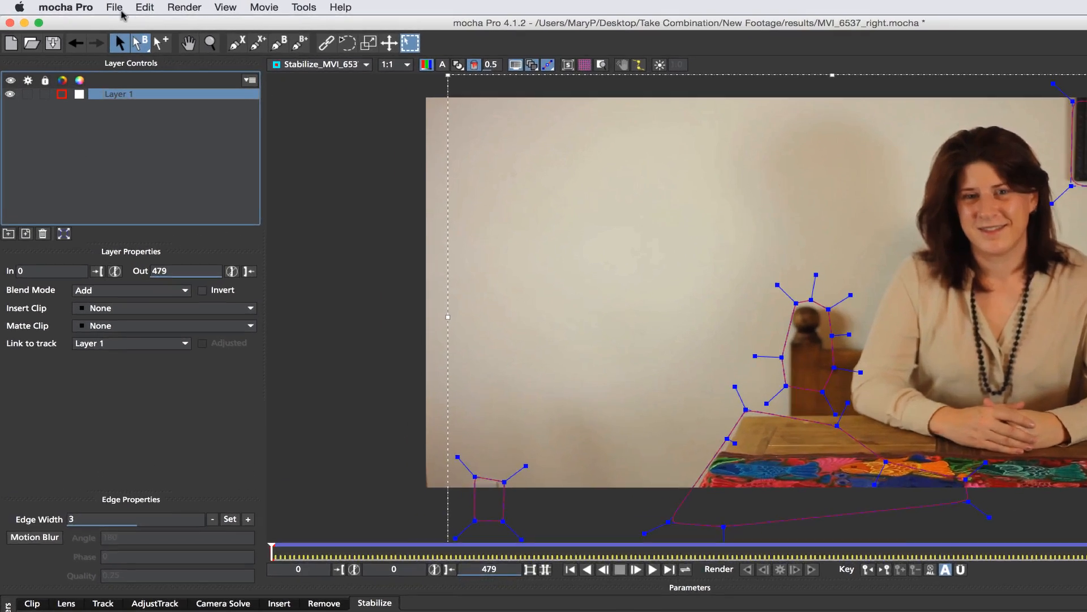
{"action": "left_click", "coordinate": [90, 5]}
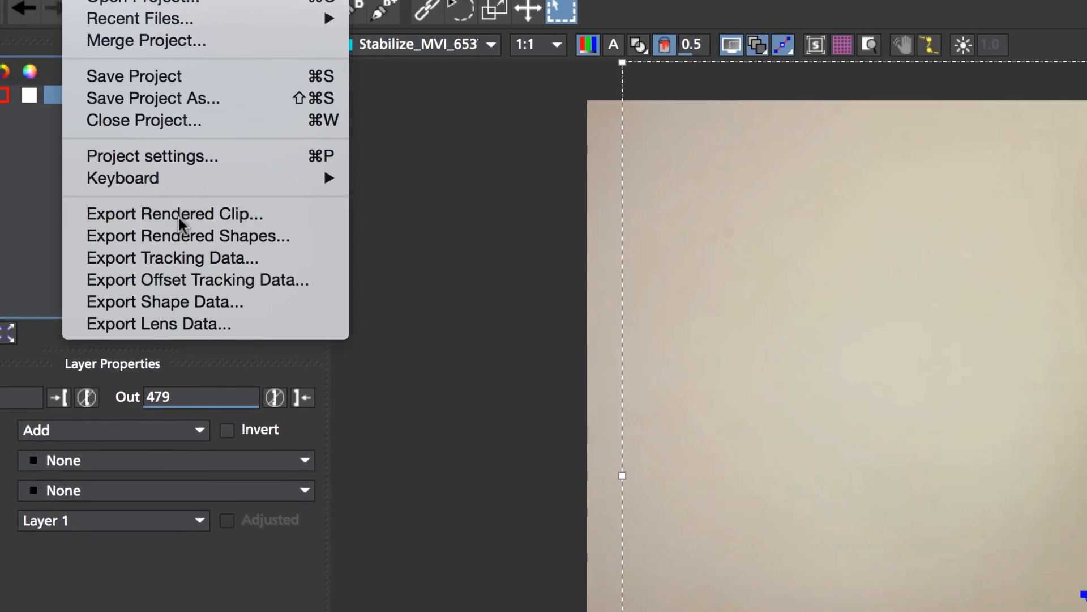
{"action": "left_click", "coordinate": [261, 275]}
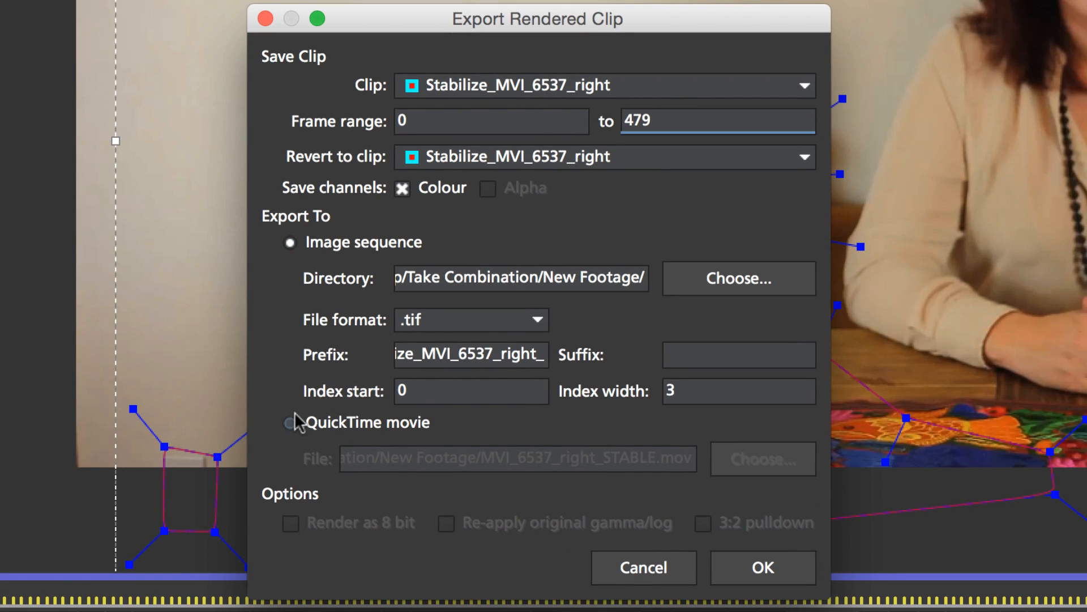
{"action": "left_click", "coordinate": [291, 423]}
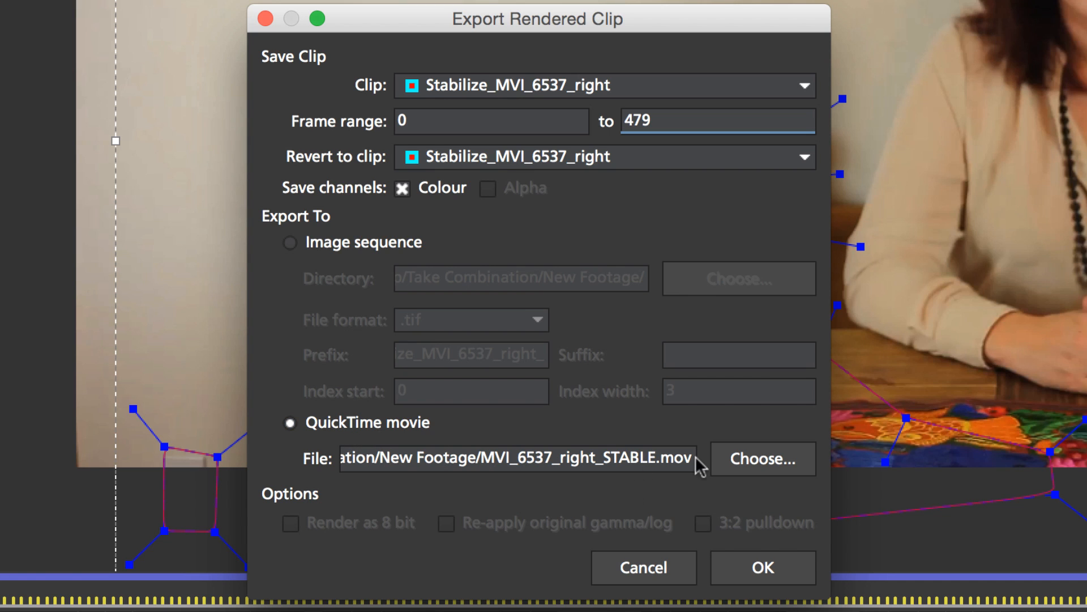
Save the export as MVI_6537_right_STABLE.mov in the New Footage folder using Apple ProRes 422 HQ at 29.97 frames per second
{"action": "left_click", "coordinate": [735, 460]}
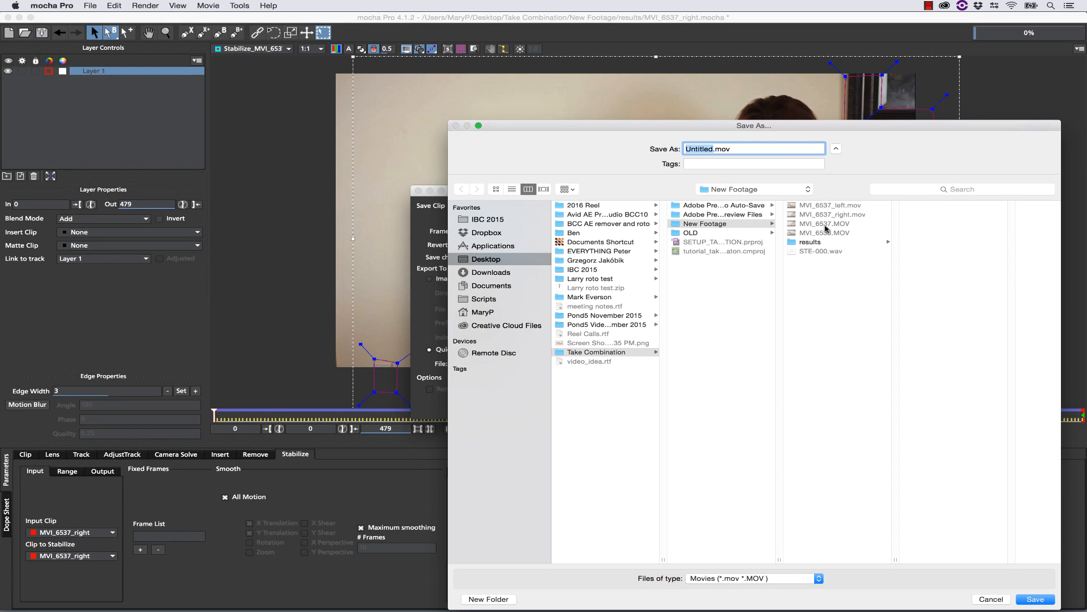
{"action": "left_click", "coordinate": [831, 216]}
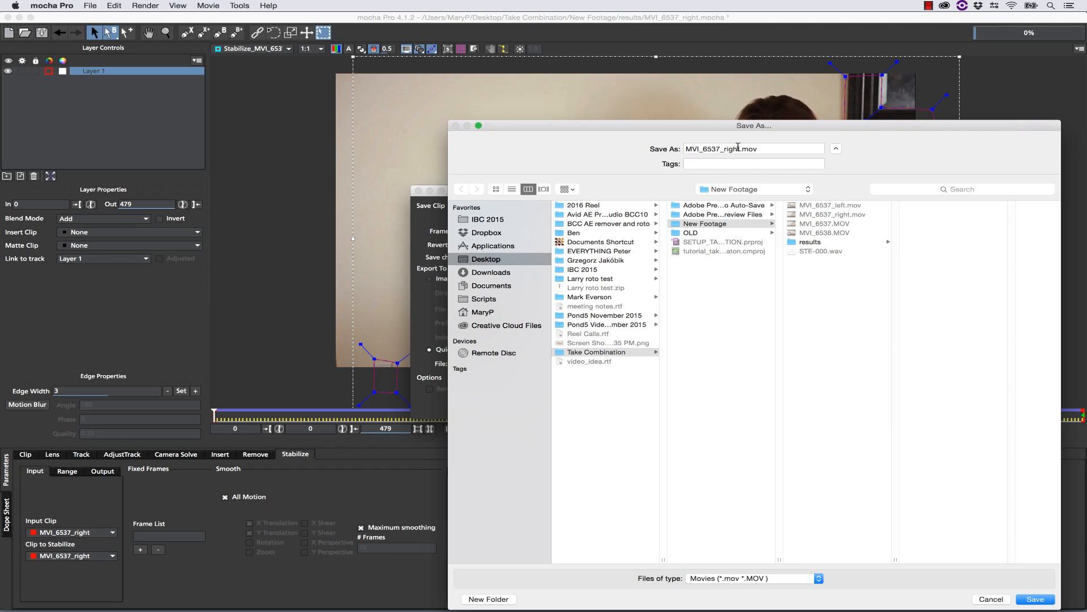
{"action": "left_click", "coordinate": [738, 149]}
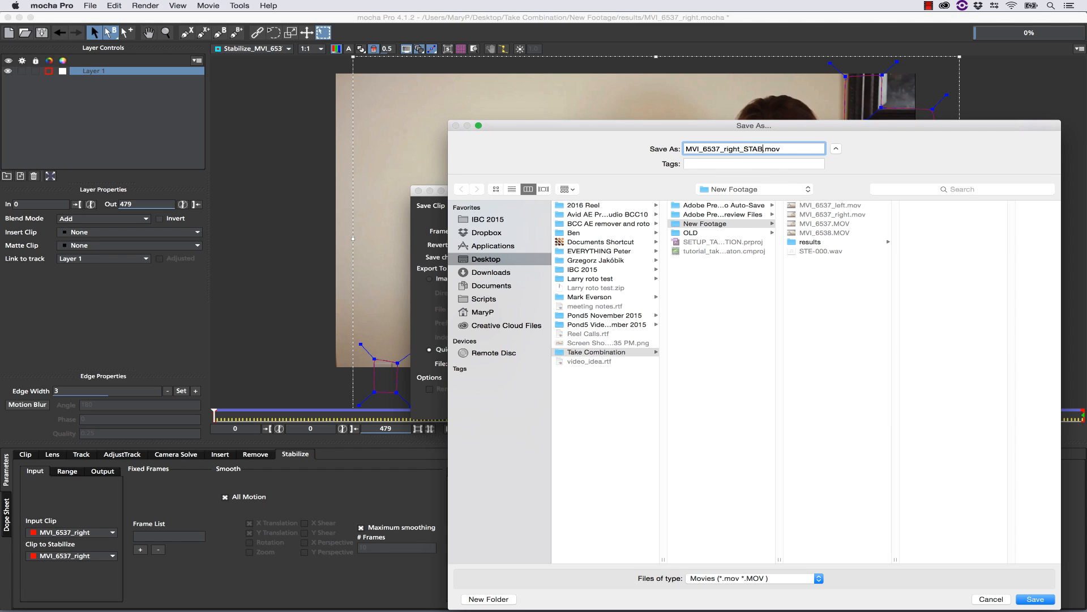
{"action": "left_click", "coordinate": [1035, 599]}
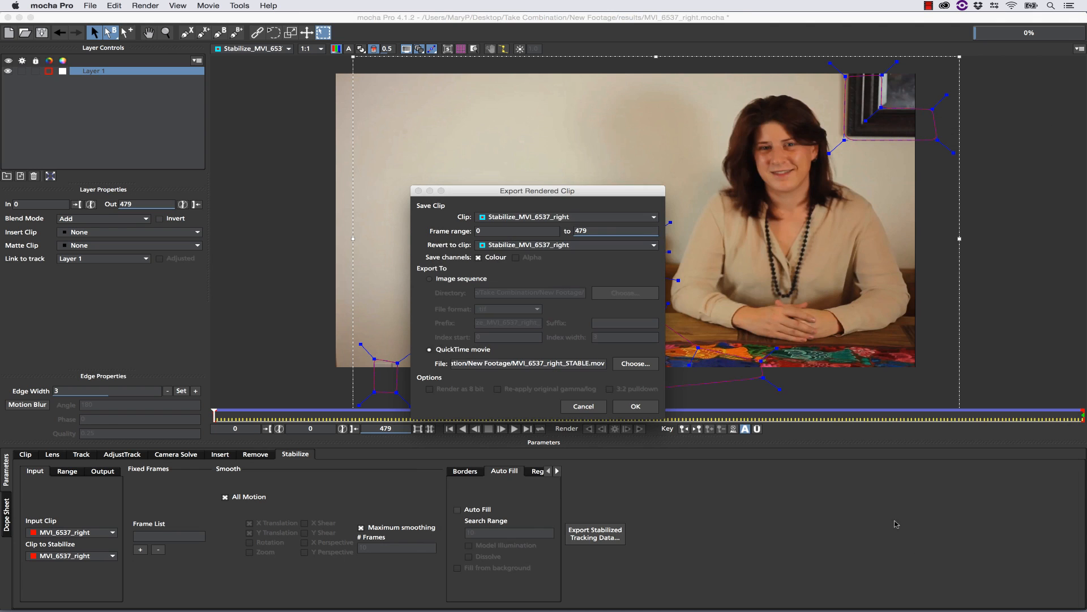
{"action": "left_click", "coordinate": [635, 409]}
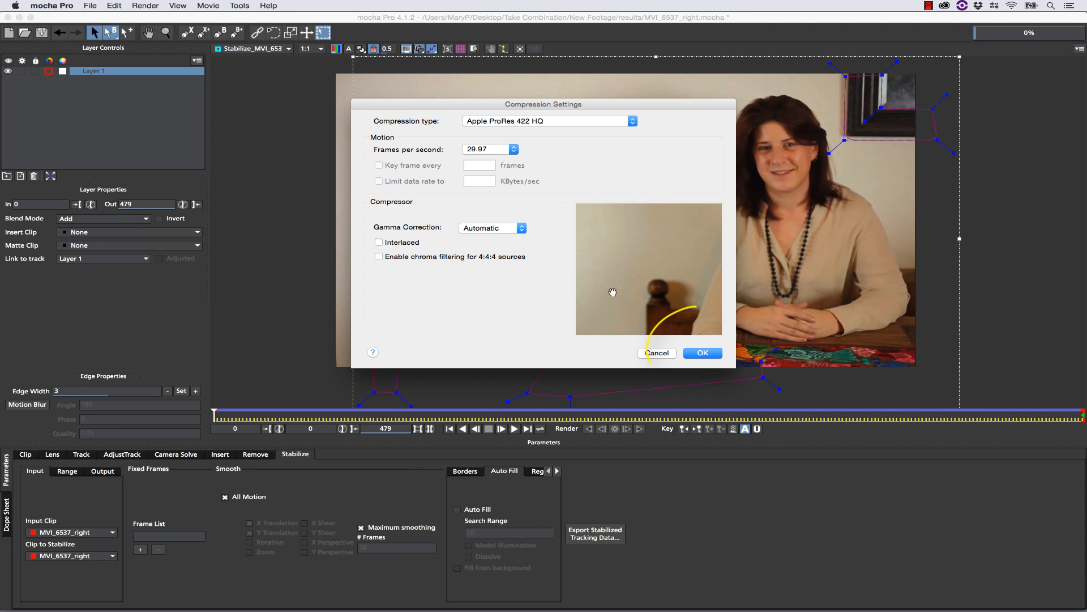
{"action": "left_click", "coordinate": [703, 353]}
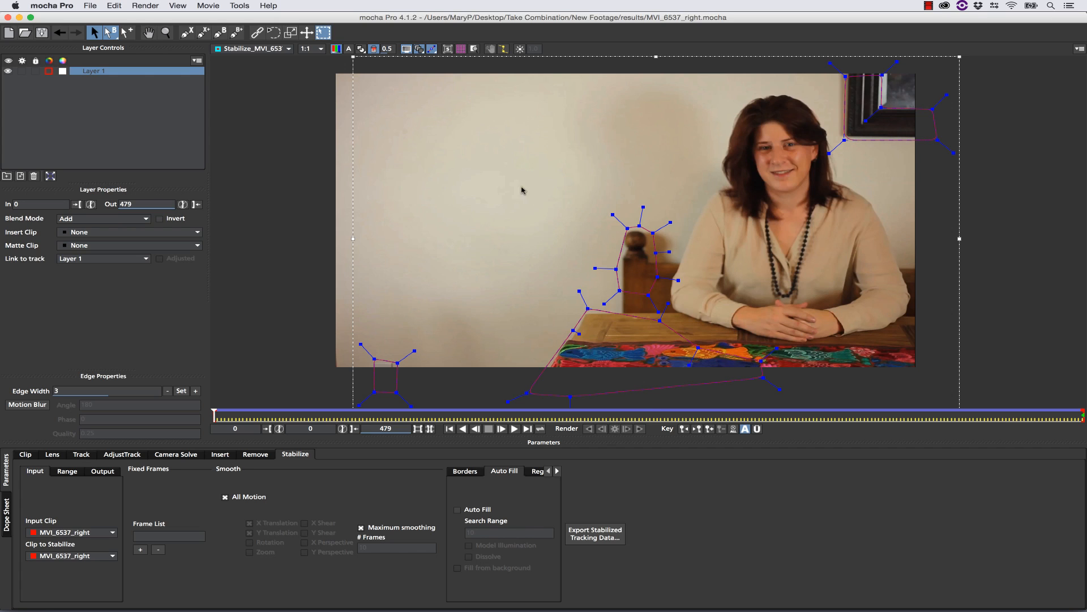
Create a new project from MVI_6537_left.mov, keeping the default name, location and 29.97 frame rate
{"action": "left_click", "coordinate": [88, 6]}
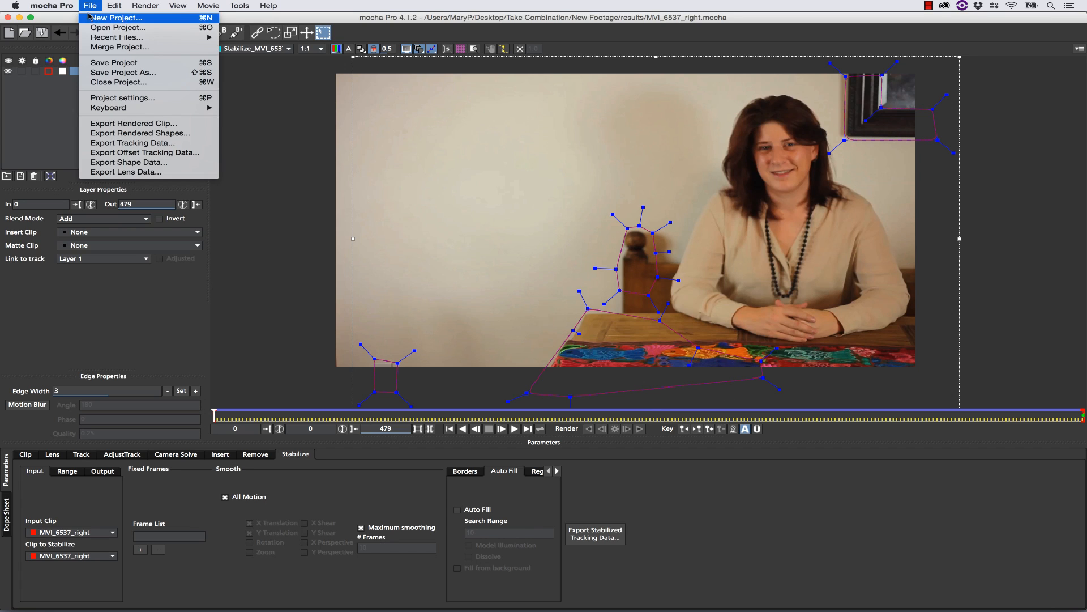
{"action": "left_click", "coordinate": [90, 19]}
{"action": "key", "text": "Return"}
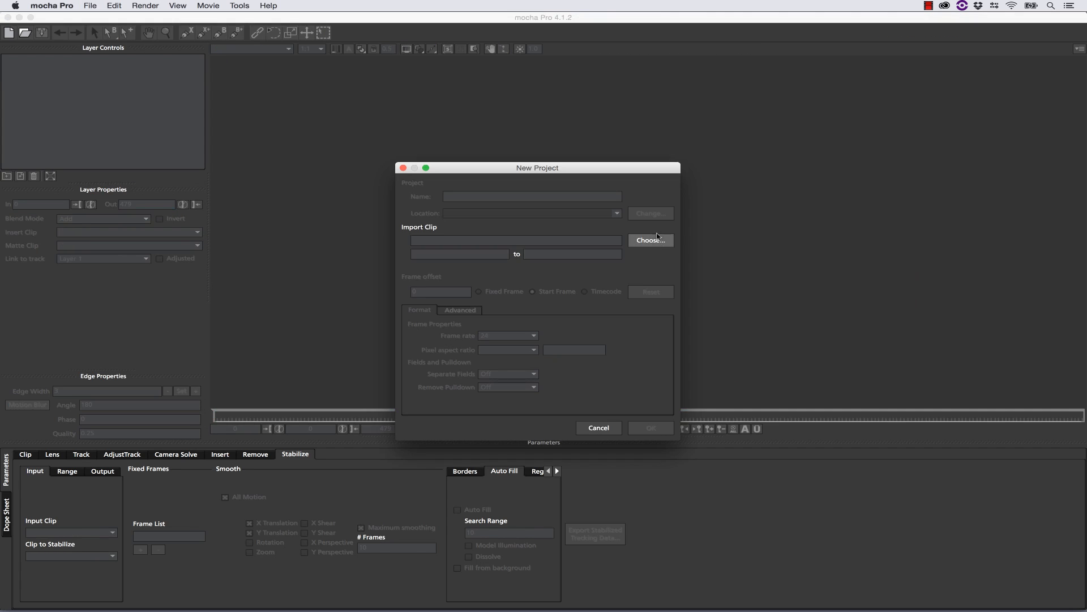
{"action": "left_click", "coordinate": [651, 240]}
{"action": "left_click", "coordinate": [659, 50]}
{"action": "left_click", "coordinate": [1061, 599]}
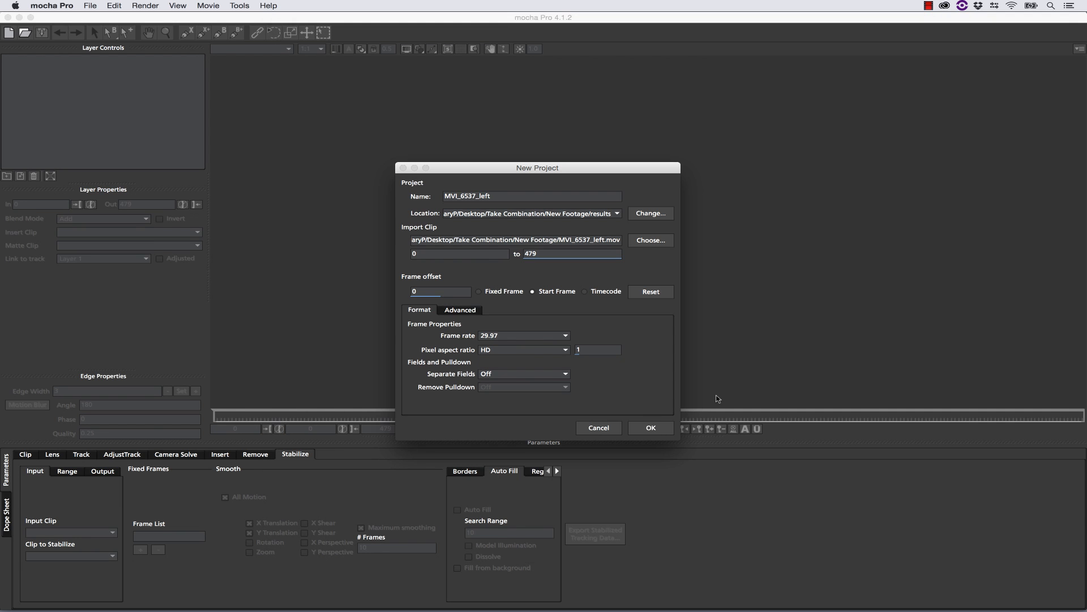
{"action": "left_click", "coordinate": [649, 430]}
At frame 0, draw an X-spline around the visible part of the picture frame on the wall
{"action": "left_click_drag", "start_coordinate": [216, 413], "coordinate": [534, 432]}
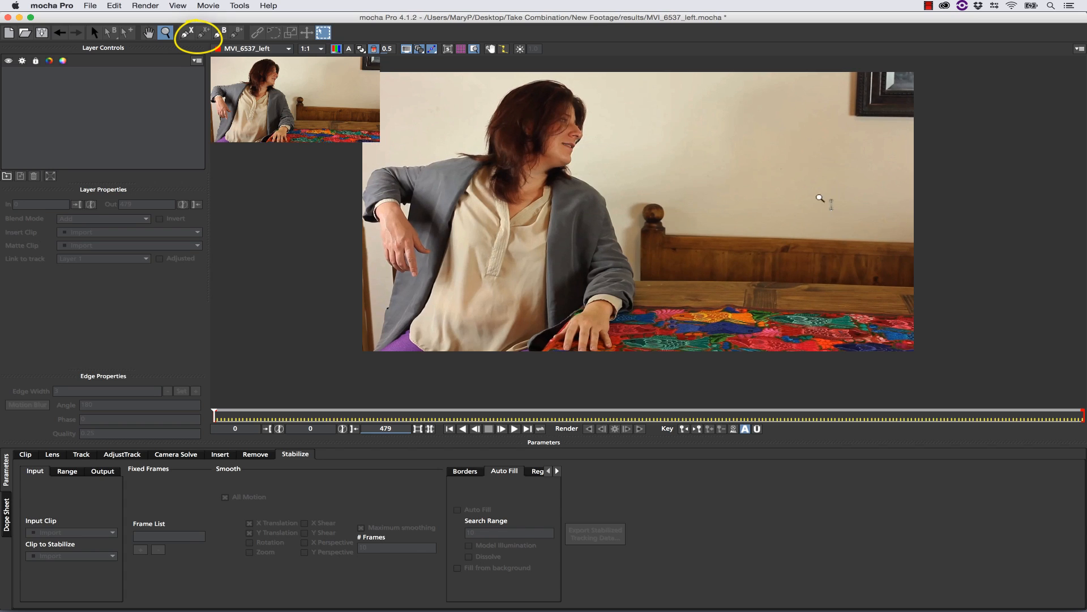
{"action": "left_click", "coordinate": [850, 66]}
{"action": "left_click", "coordinate": [848, 125]}
{"action": "left_click", "coordinate": [935, 124]}
{"action": "left_click", "coordinate": [920, 89]}
{"action": "left_click", "coordinate": [887, 87]}
{"action": "left_click", "coordinate": [887, 65]}
{"action": "right_click", "coordinate": [887, 66]}
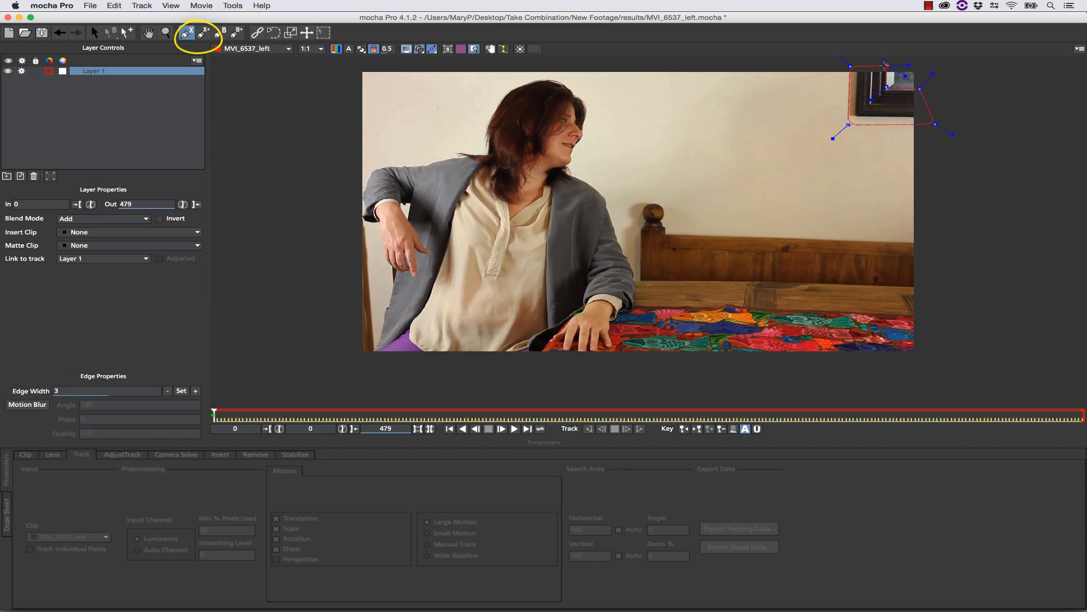
Add a four-point X-spline to Layer 1 around the exposed table edge and colourful cloth beside the woman's hand
{"action": "left_click", "coordinate": [204, 33]}
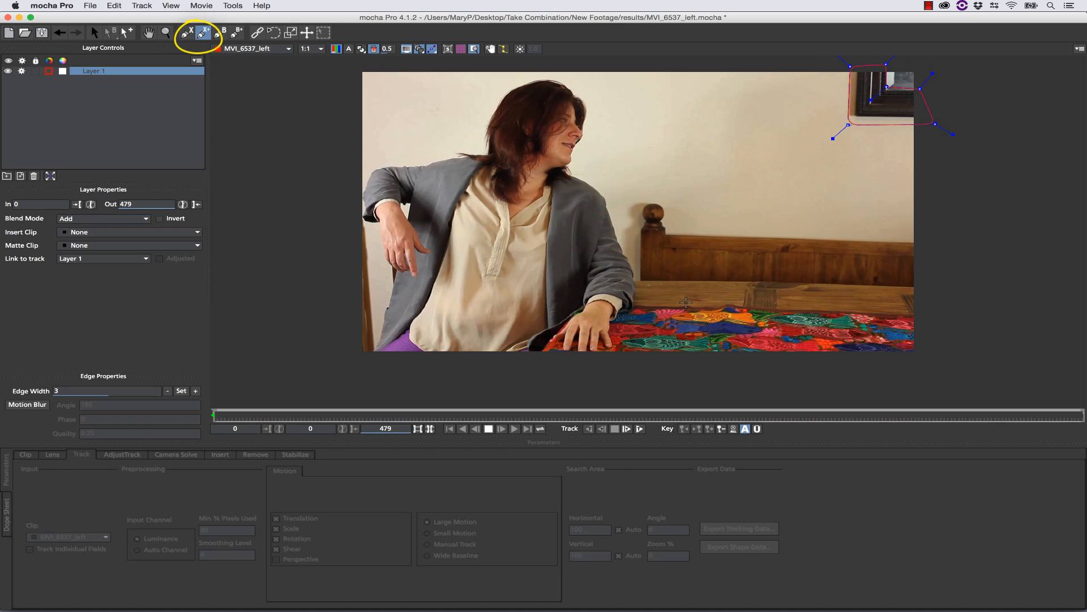
{"action": "left_click", "coordinate": [681, 301]}
{"action": "left_click", "coordinate": [955, 303]}
{"action": "left_click", "coordinate": [945, 363]}
{"action": "left_click", "coordinate": [681, 358]}
{"action": "right_click", "coordinate": [681, 358]}
Add an X-spline around the bench post and upper rail to Layer 1 and track the layer with perspective motion enabled
{"action": "left_click", "coordinate": [204, 33]}
{"action": "left_click", "coordinate": [641, 199]}
{"action": "left_click", "coordinate": [661, 201]}
{"action": "left_click", "coordinate": [668, 216]}
{"action": "left_click", "coordinate": [671, 231]}
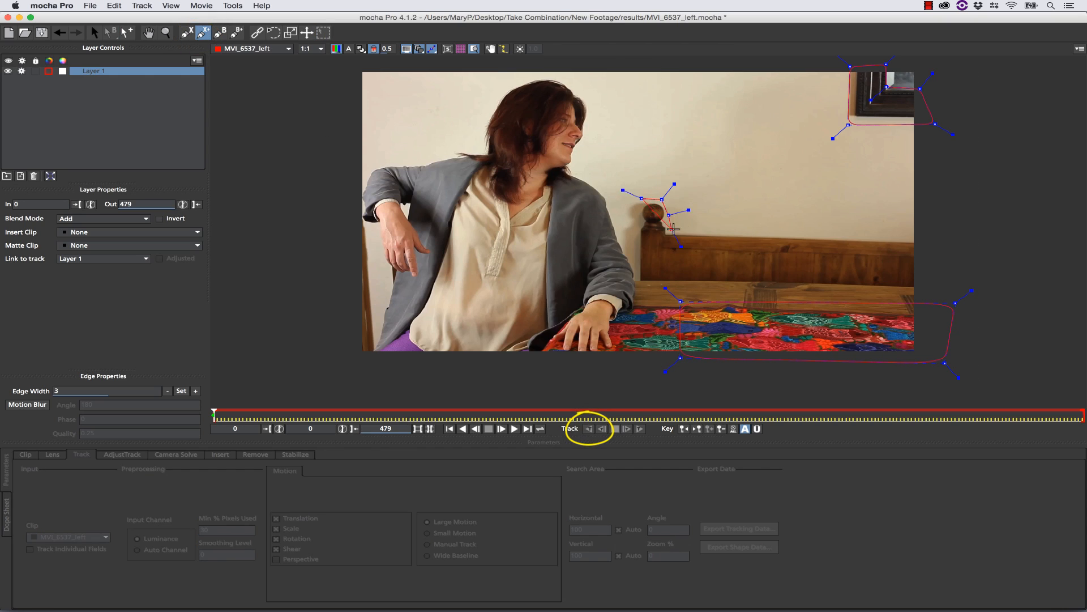
{"action": "left_click", "coordinate": [796, 231]}
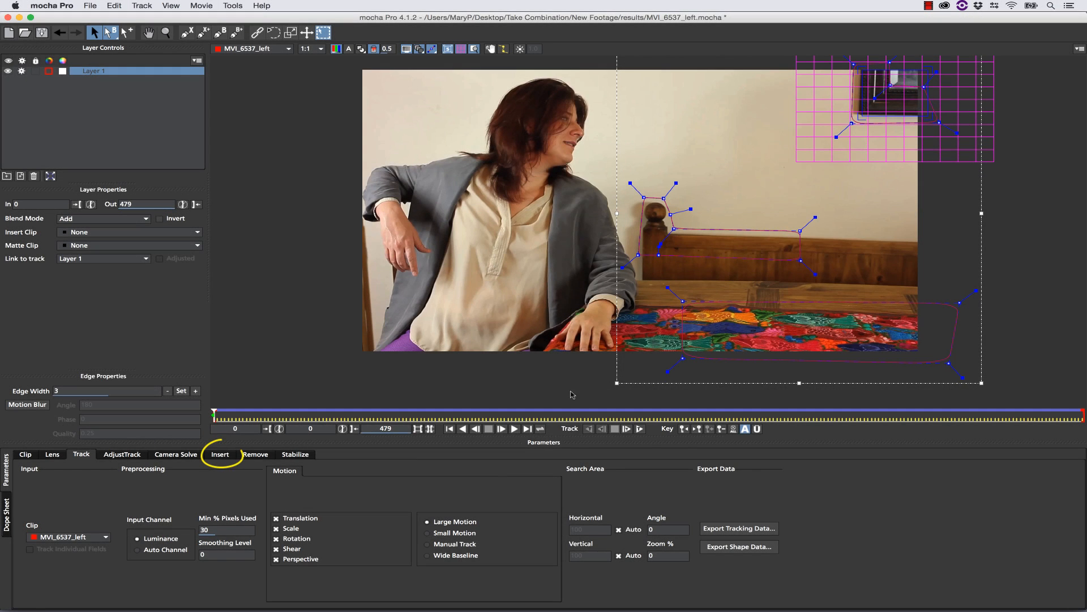
Rename Layer 1 as BG track and hide the layer
{"action": "left_click", "coordinate": [221, 454]}
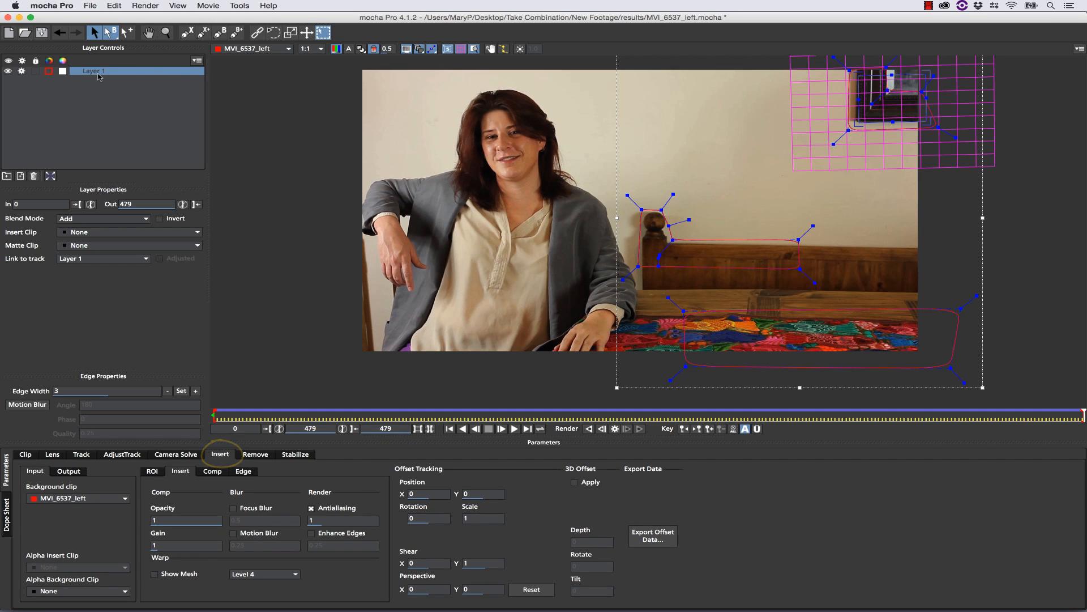
{"action": "double_click", "coordinate": [97, 70]}
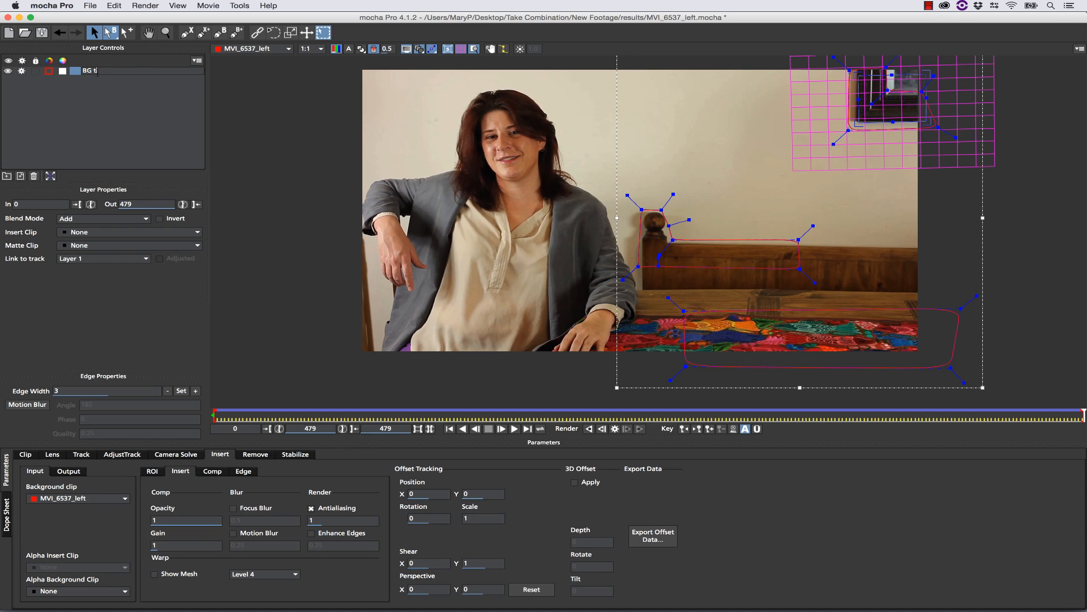
{"action": "left_click", "coordinate": [127, 89]}
{"action": "left_click", "coordinate": [8, 71]}
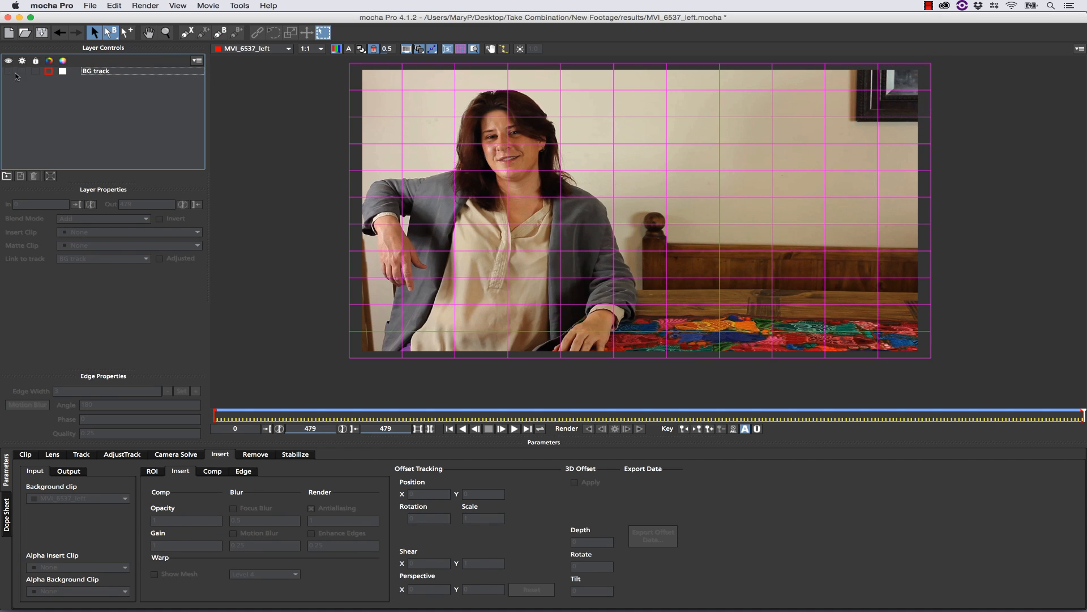
At frame 479, draw a new X-spline layer around the empty wall, bench and table beside the woman, extending past the frame edges
{"action": "left_click", "coordinate": [187, 33]}
{"action": "left_click", "coordinate": [648, 309]}
{"action": "left_click", "coordinate": [633, 281]}
{"action": "left_click", "coordinate": [627, 176]}
{"action": "left_click", "coordinate": [618, 114]}
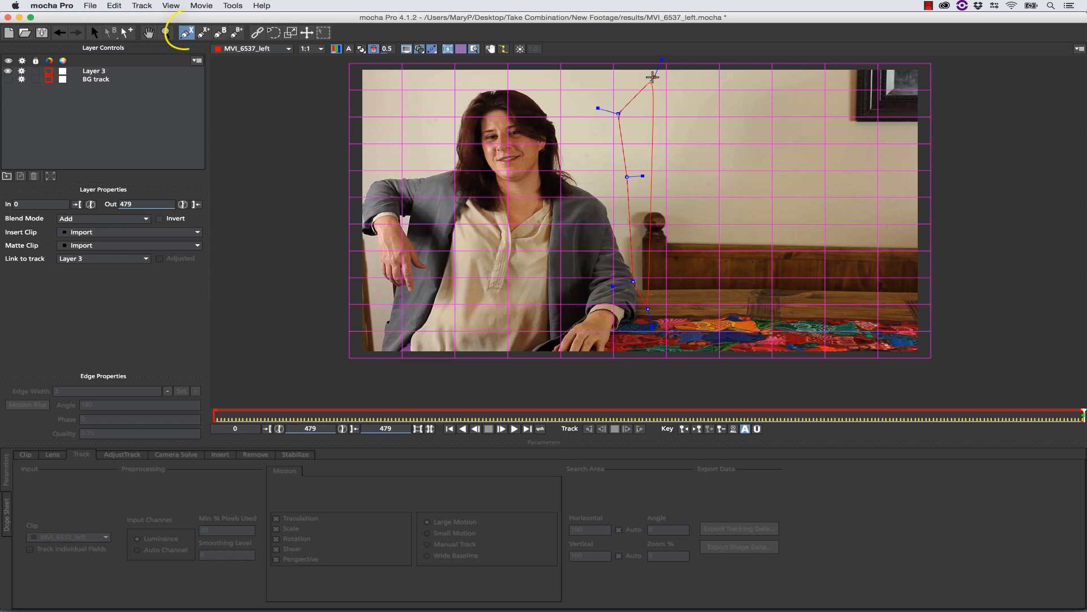
{"action": "left_click", "coordinate": [658, 76]}
{"action": "left_click", "coordinate": [760, 57]}
{"action": "left_click", "coordinate": [824, 66]}
{"action": "right_click", "coordinate": [693, 371]}
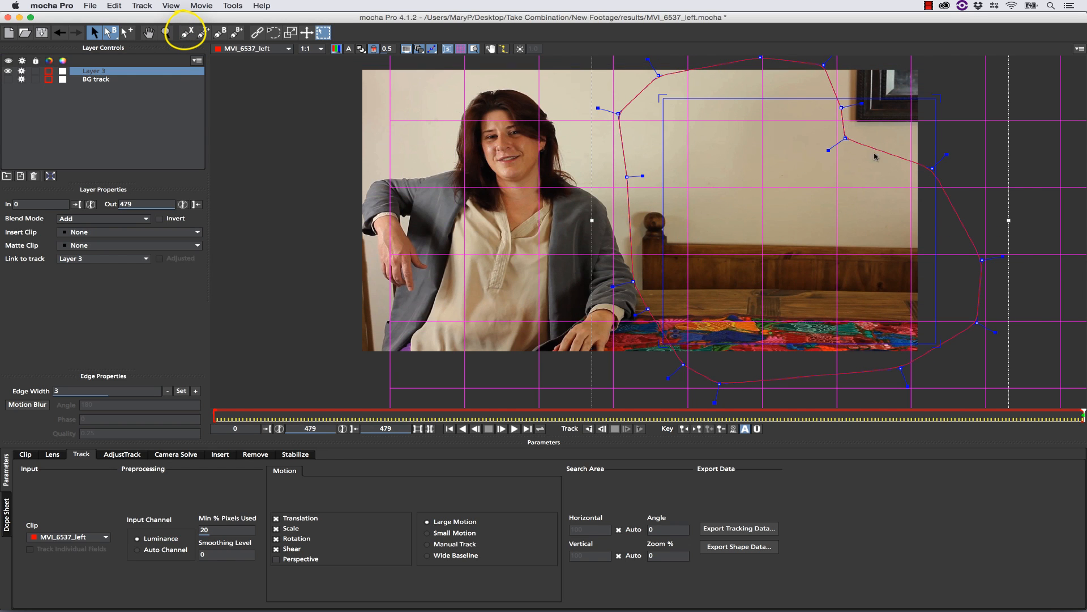
Rename the new layer as Insert Take and link it to the BG track layer's track
{"action": "double_click", "coordinate": [83, 73]}
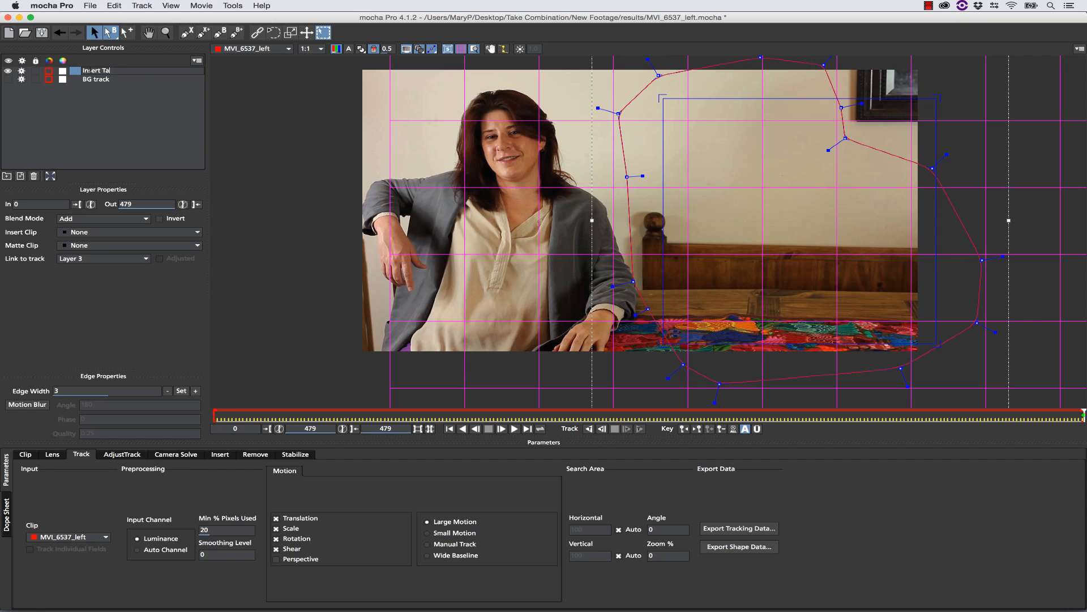
{"action": "key", "text": "Return"}
{"action": "left_click", "coordinate": [71, 260]}
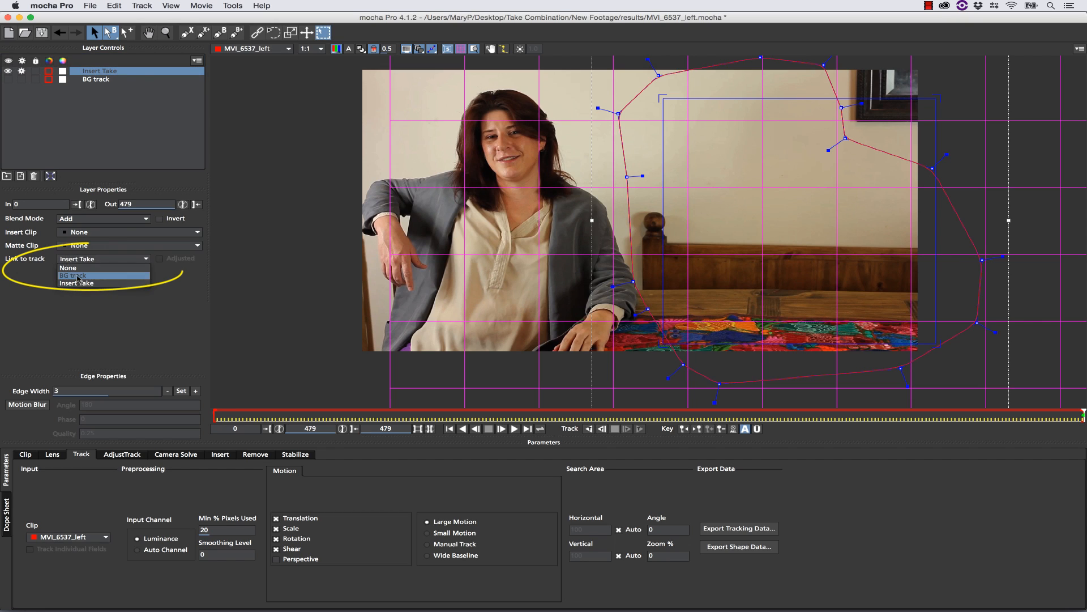
{"action": "left_click", "coordinate": [78, 278]}
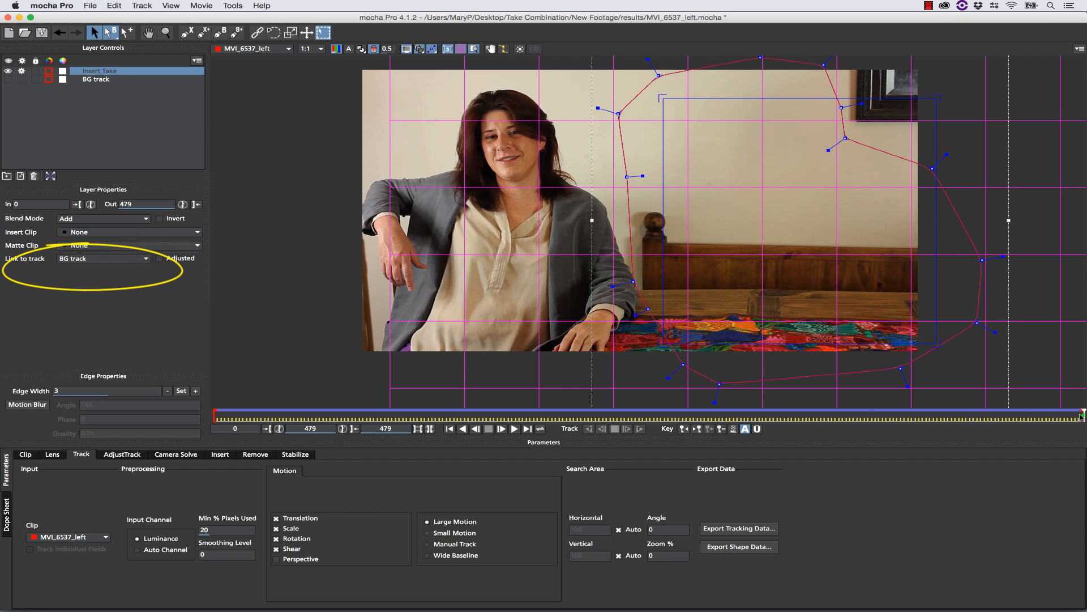
{"action": "mouse_move", "coordinate": [1081, 416]}
{"action": "left_mouse_down"}
{"action": "mouse_move", "coordinate": [329, 386]}
{"action": "mouse_move", "coordinate": [795, 366]}
{"action": "mouse_move", "coordinate": [89, 363]}
{"action": "mouse_move", "coordinate": [1084, 389]}
{"action": "left_mouse_up"}
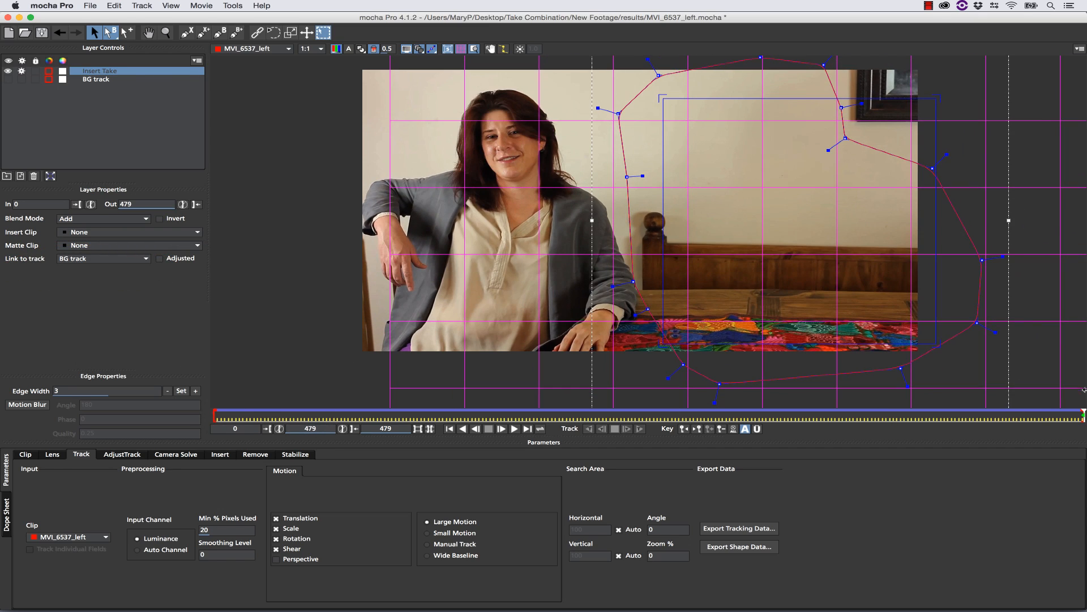
Import MVI_6537_right_STABLE as the insert clip for the Insert Take layer
{"action": "left_click", "coordinate": [128, 233]}
{"action": "left_click", "coordinate": [128, 243]}
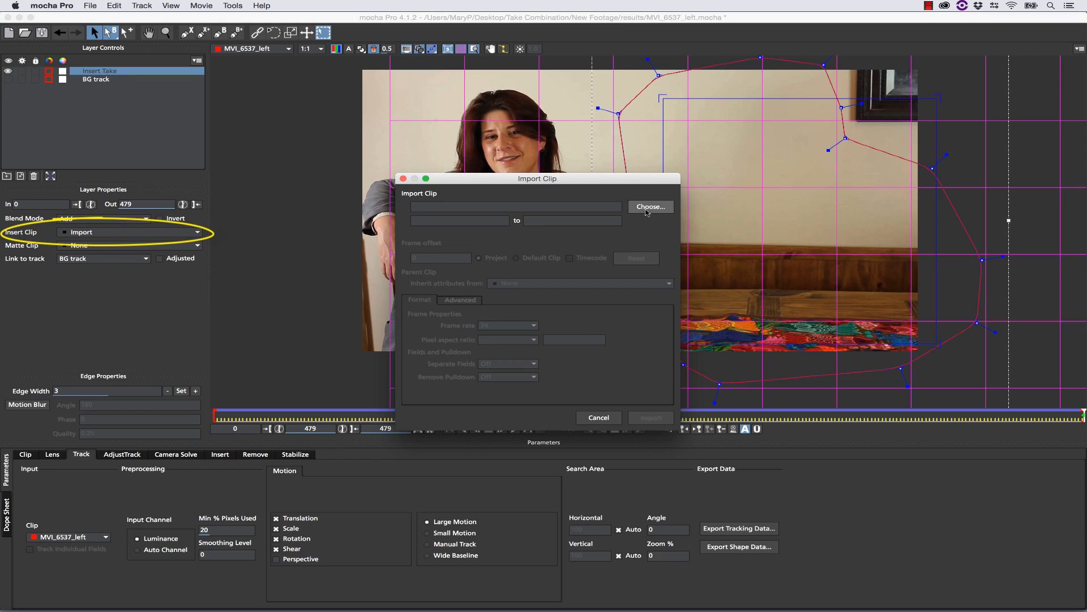
{"action": "left_click", "coordinate": [647, 205]}
{"action": "left_click", "coordinate": [673, 59]}
{"action": "left_click", "coordinate": [1061, 599]}
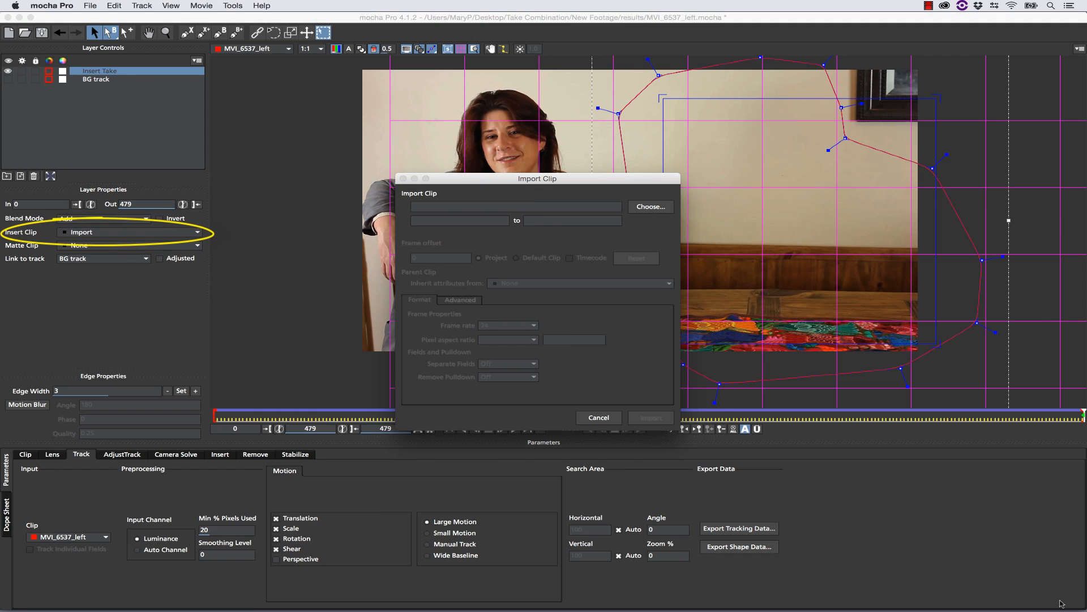
{"action": "left_click", "coordinate": [649, 416]}
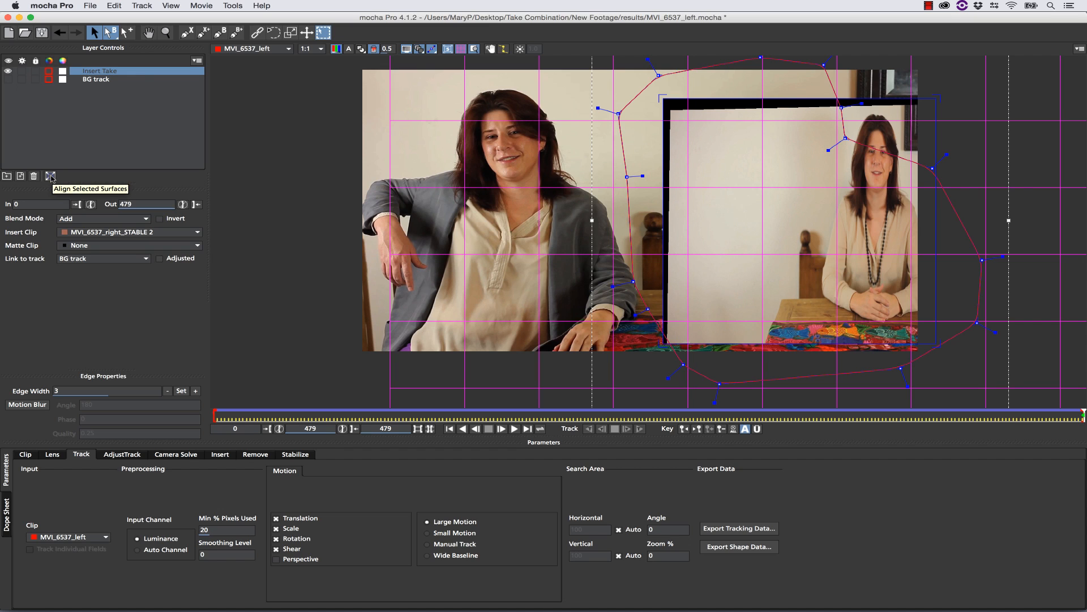
Align the Insert Take surface to the full frame and adjust its four edges to match the inserted take to the background
{"action": "left_click", "coordinate": [51, 176]}
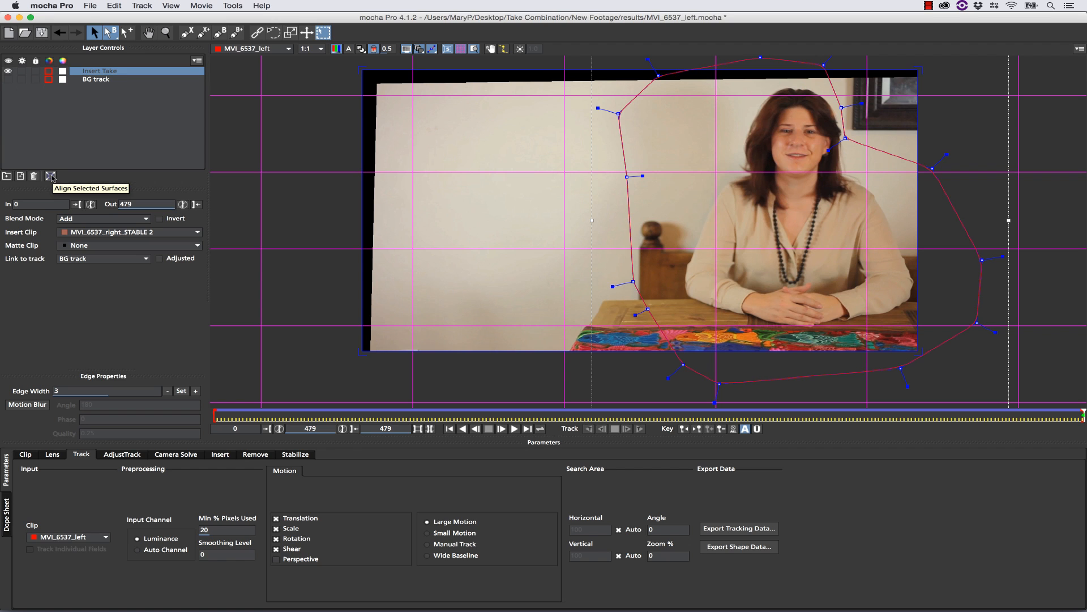
{"action": "left_click", "coordinate": [221, 454]}
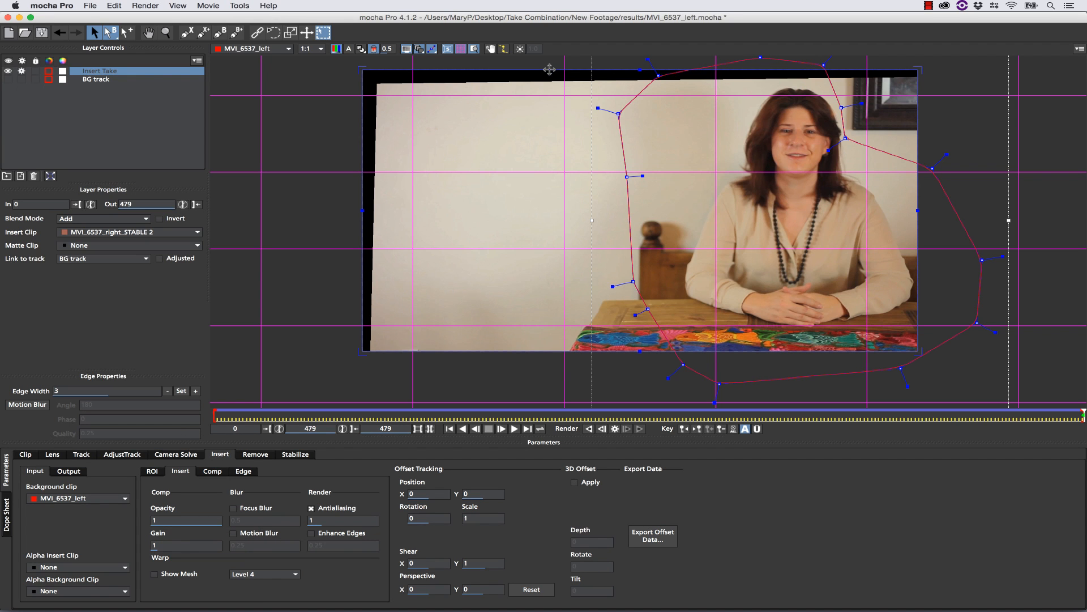
{"action": "left_click_drag", "start_coordinate": [549, 69], "coordinate": [552, 51]}
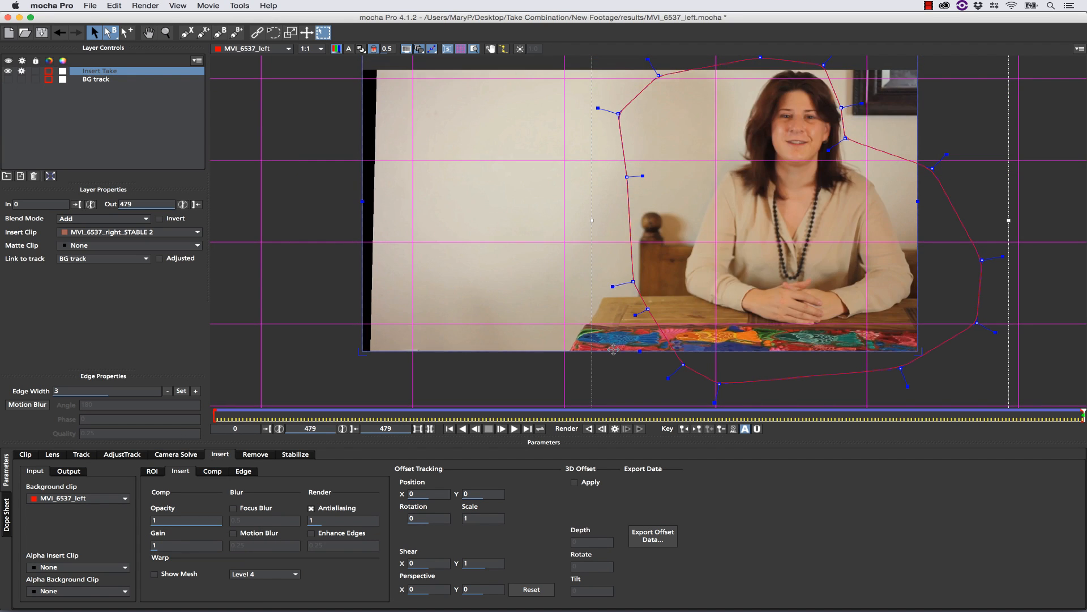
{"action": "left_click_drag", "start_coordinate": [613, 350], "coordinate": [614, 341]}
{"action": "left_click_drag", "start_coordinate": [363, 244], "coordinate": [368, 242]}
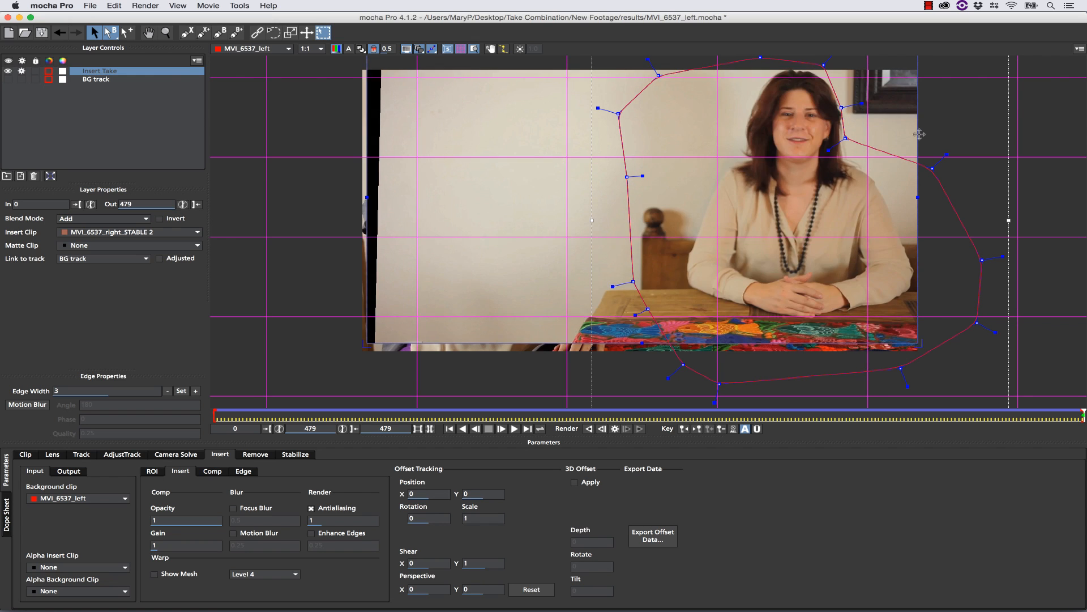
{"action": "left_click_drag", "start_coordinate": [919, 134], "coordinate": [923, 134]}
Fine-tune the insert surface's edges until the table, bench and wall picture line up with the background plate
{"action": "key", "text": "x"}
{"action": "left_click_drag", "start_coordinate": [747, 144], "coordinate": [733, 176]}
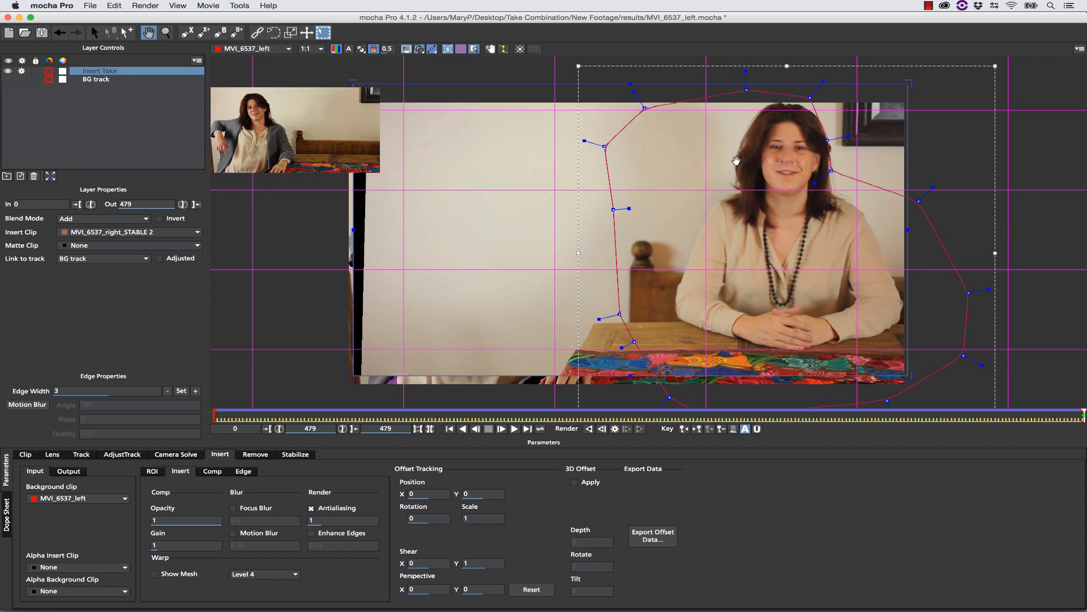
{"action": "left_click_drag", "start_coordinate": [723, 83], "coordinate": [722, 90]}
{"action": "left_click_drag", "start_coordinate": [645, 379], "coordinate": [645, 377]}
{"action": "left_click_drag", "start_coordinate": [665, 90], "coordinate": [666, 90]}
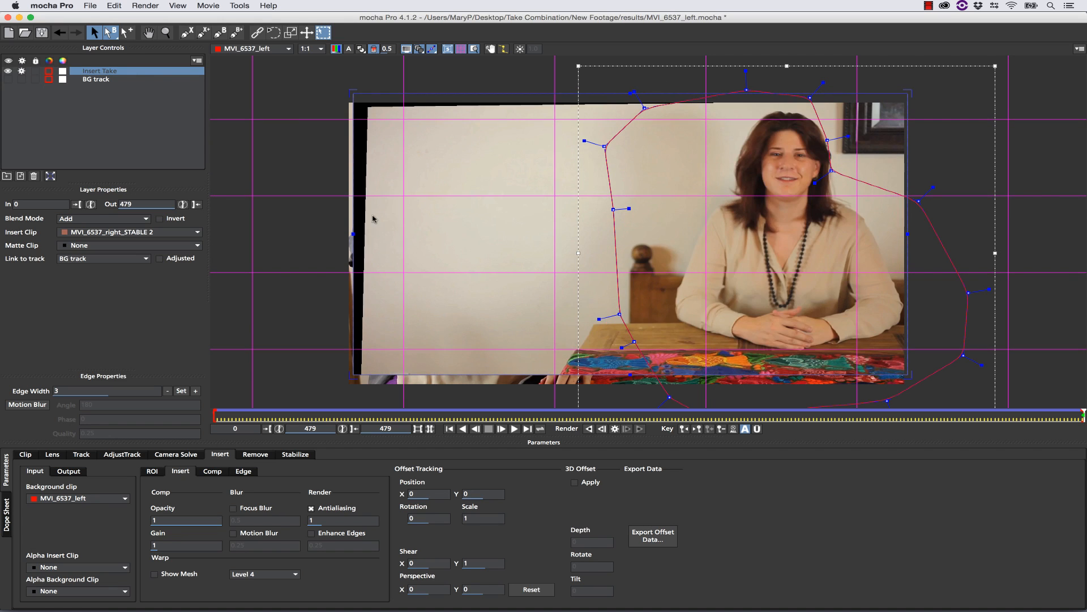
{"action": "left_click_drag", "start_coordinate": [351, 210], "coordinate": [351, 211]}
{"action": "left_click_drag", "start_coordinate": [905, 143], "coordinate": [906, 143]}
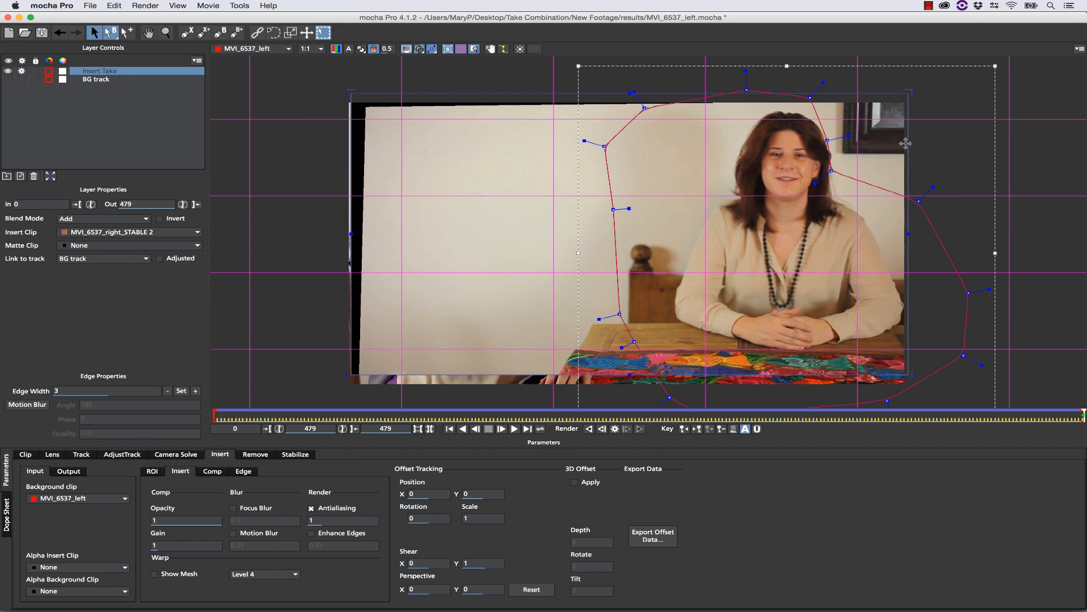
Turn on Use Layer Mattes and pull the spline points on the wall and bench side in towards the right-hand woman
{"action": "left_click", "coordinate": [212, 471]}
{"action": "left_click", "coordinate": [270, 539]}
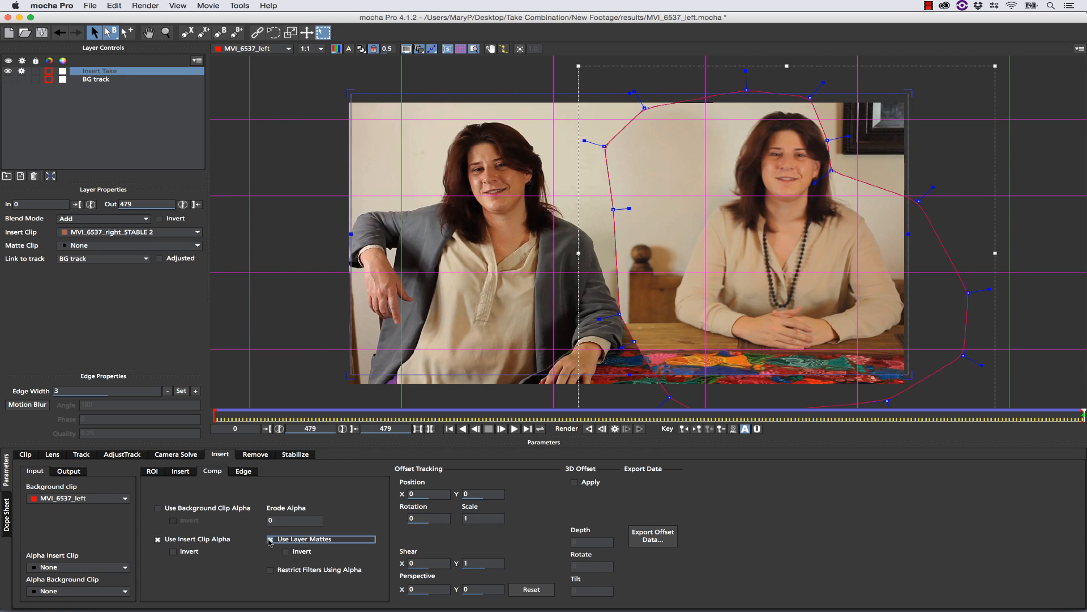
{"action": "left_click_drag", "start_coordinate": [827, 140], "coordinate": [843, 168]}
{"action": "left_click_drag", "start_coordinate": [619, 314], "coordinate": [643, 269]}
{"action": "left_click_drag", "start_coordinate": [613, 209], "coordinate": [631, 197]}
{"action": "left_click_drag", "start_coordinate": [604, 146], "coordinate": [663, 159]}
{"action": "left_click_drag", "start_coordinate": [645, 108], "coordinate": [699, 128]}
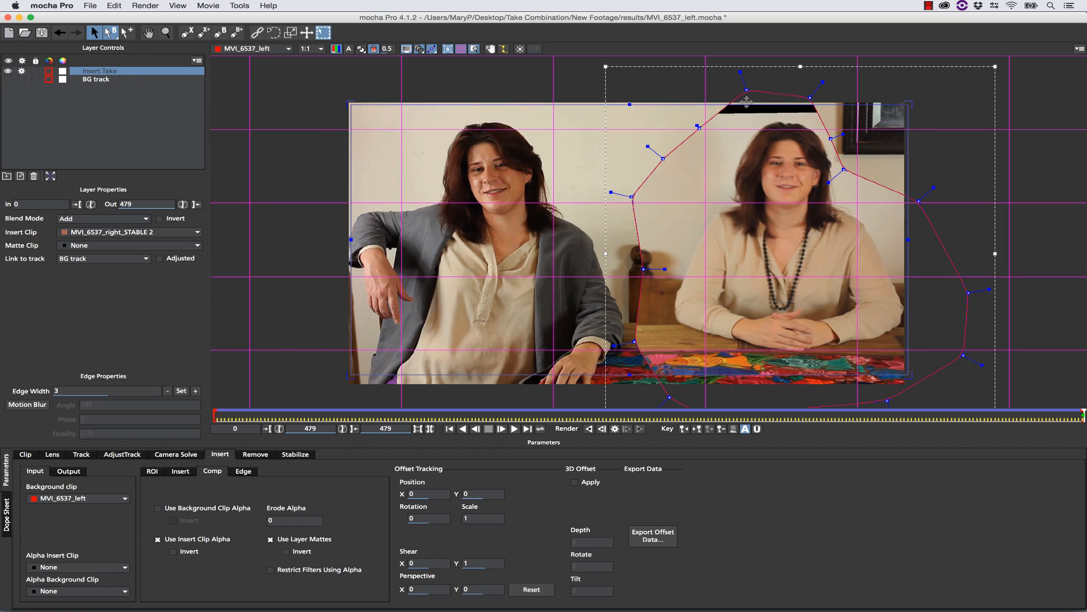
Hide the surface outline and lower the spline's upper points so the matte excludes the insert's black border
{"action": "left_click", "coordinate": [448, 48]}
{"action": "left_click_drag", "start_coordinate": [747, 89], "coordinate": [754, 110]}
{"action": "left_click_drag", "start_coordinate": [809, 98], "coordinate": [810, 111]}
{"action": "left_click_drag", "start_coordinate": [699, 128], "coordinate": [702, 132]}
{"action": "left_click_drag", "start_coordinate": [663, 159], "coordinate": [667, 160]}
{"action": "left_click_drag", "start_coordinate": [631, 196], "coordinate": [641, 196]}
Move the spline's lower and outer points inward to fit the matte along the tabletop and around the right-hand woman
{"action": "left_click_drag", "start_coordinate": [669, 397], "coordinate": [703, 345]}
{"action": "left_click_drag", "start_coordinate": [725, 391], "coordinate": [694, 326]}
{"action": "left_click_drag", "start_coordinate": [691, 350], "coordinate": [735, 288]}
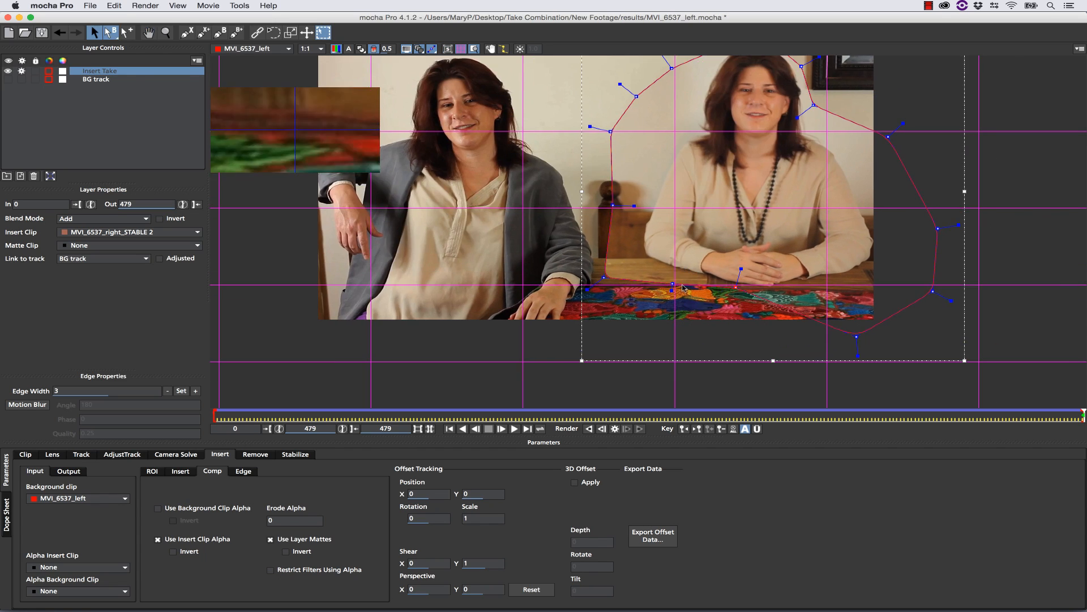
{"action": "left_click_drag", "start_coordinate": [857, 336], "coordinate": [784, 295]}
{"action": "left_click_drag", "start_coordinate": [932, 291], "coordinate": [900, 275]}
{"action": "left_click_drag", "start_coordinate": [938, 228], "coordinate": [926, 223]}
{"action": "left_click_drag", "start_coordinate": [927, 223], "coordinate": [917, 296]}
Smooth all the spline's points and, with the uber key on, feather the matte's outer edge with an edge width of 30
{"action": "left_click_drag", "start_coordinate": [512, 77], "coordinate": [960, 388]}
{"action": "left_click_drag", "start_coordinate": [893, 195], "coordinate": [886, 202]}
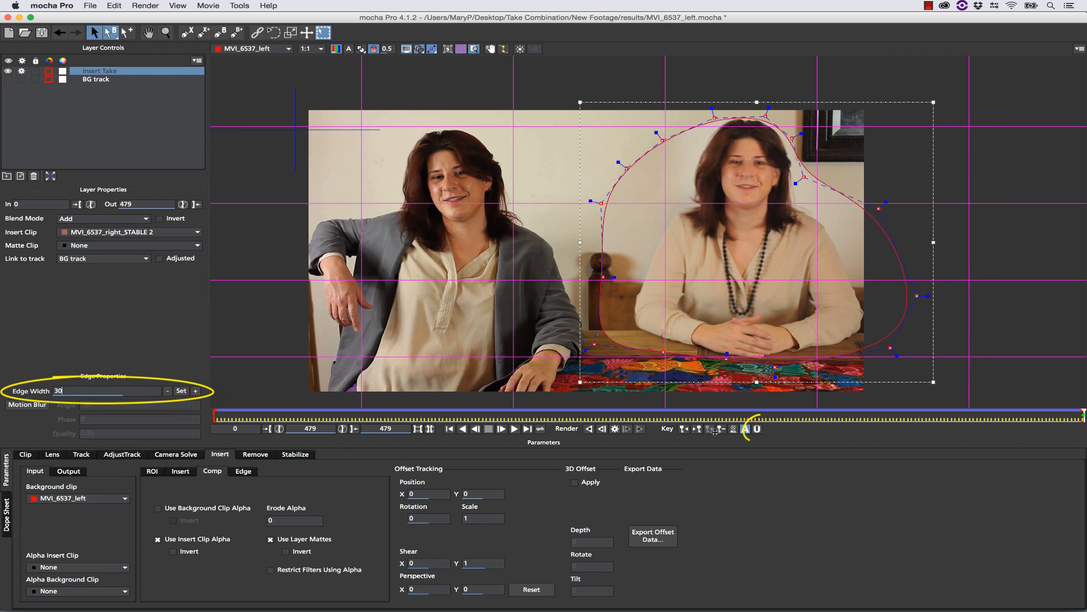
{"action": "left_click", "coordinate": [757, 430]}
{"action": "left_click", "coordinate": [196, 391]}
Preview the composite at frame 0 with the overlays and zoom windows hidden
{"action": "left_click", "coordinate": [406, 50]}
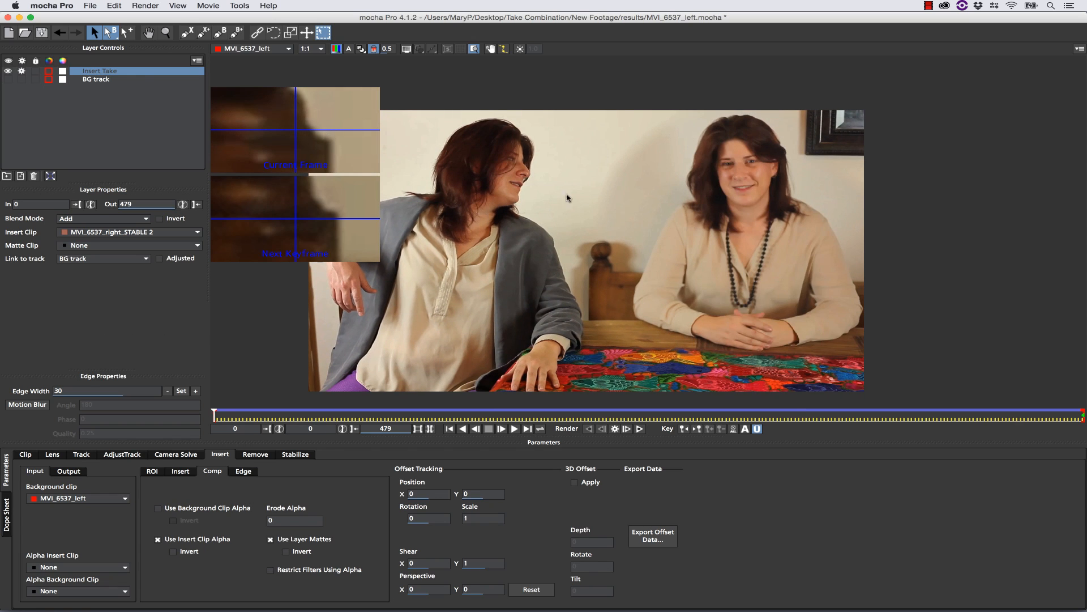
{"action": "left_click", "coordinate": [474, 49]}
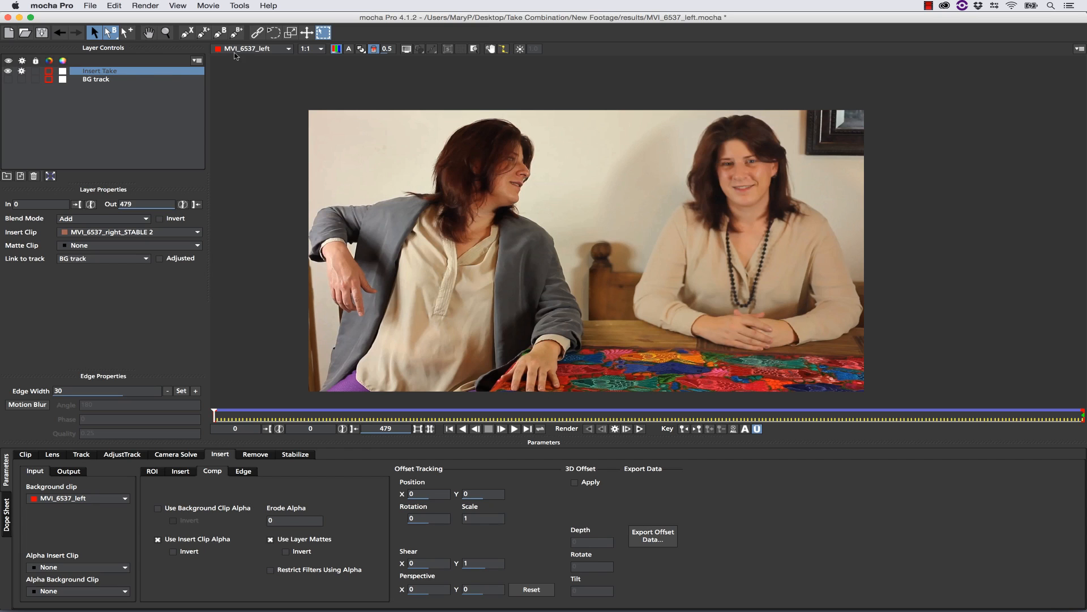
{"action": "left_click", "coordinate": [406, 50]}
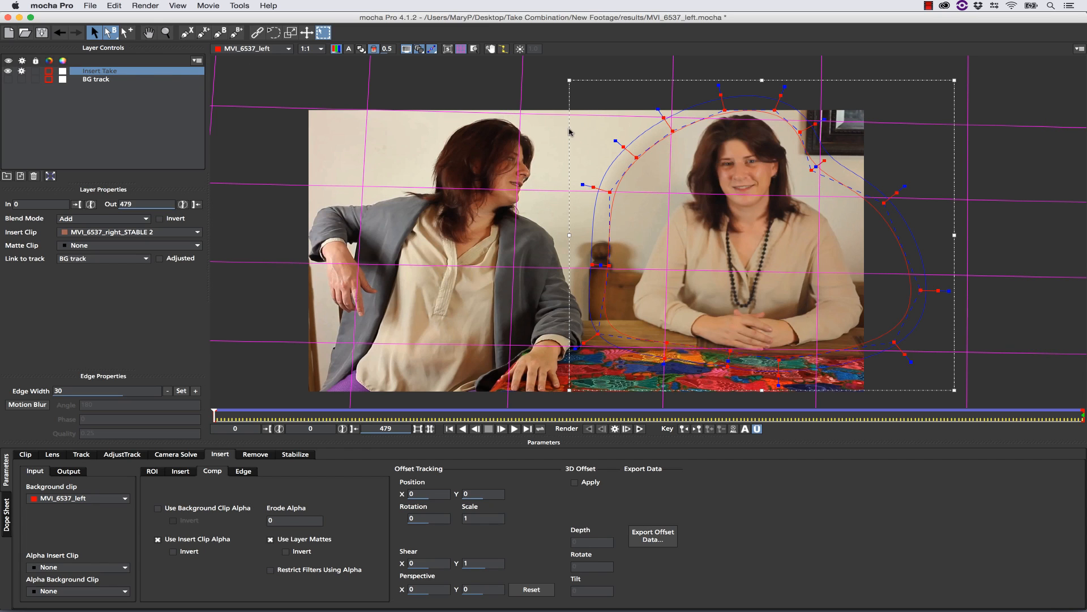
With Pick Edge active at frame 0, reshape the outer feather edge, extending it over the wall between the women and above the right-hand woman
{"action": "left_click", "coordinate": [111, 32]}
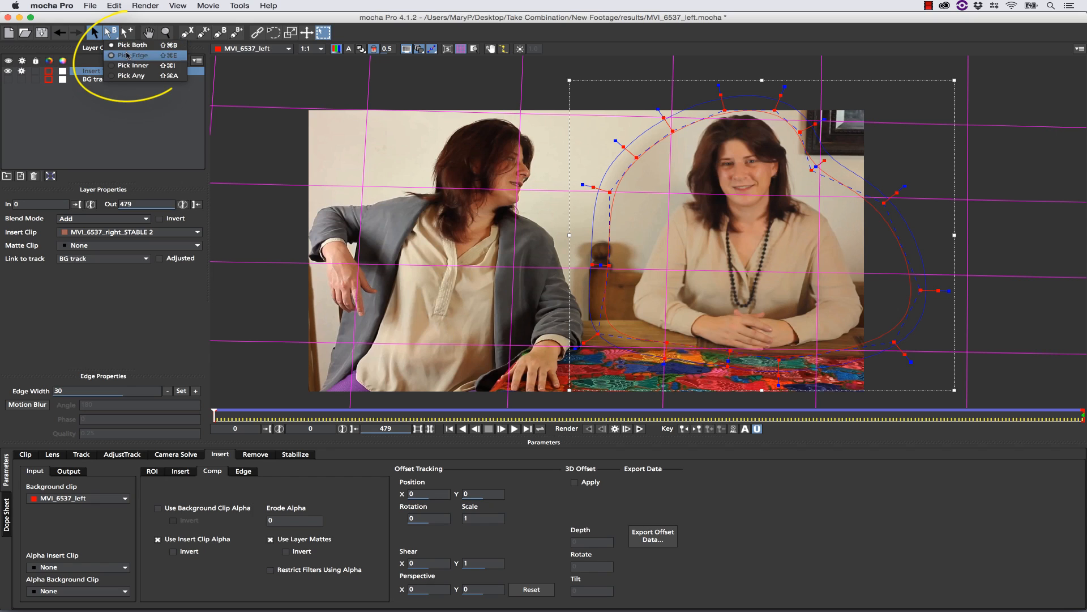
{"action": "left_click", "coordinate": [128, 65]}
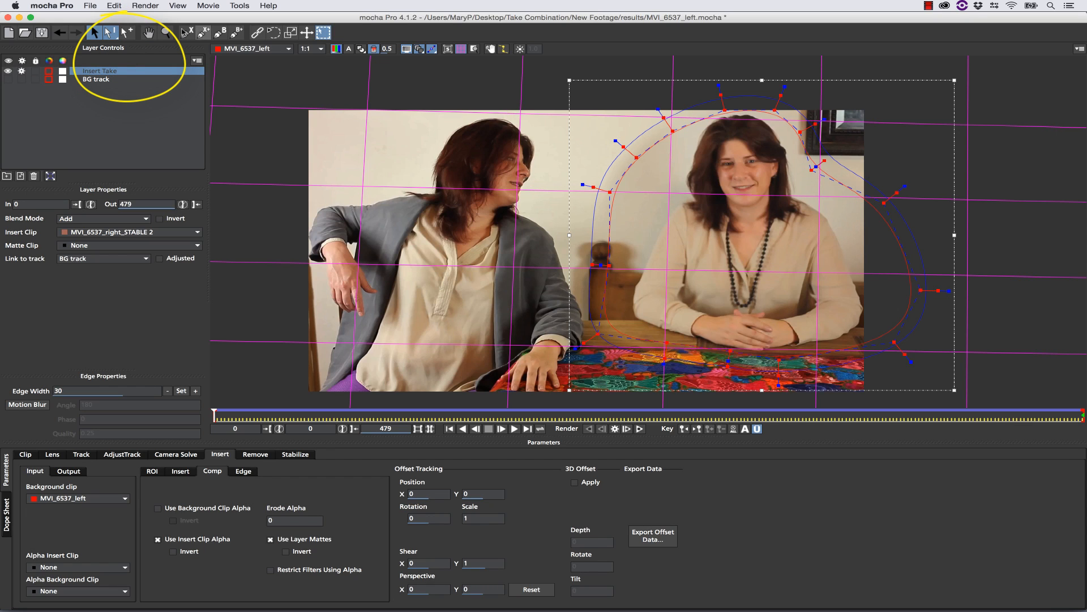
{"action": "left_click", "coordinate": [110, 33]}
{"action": "left_click", "coordinate": [123, 57]}
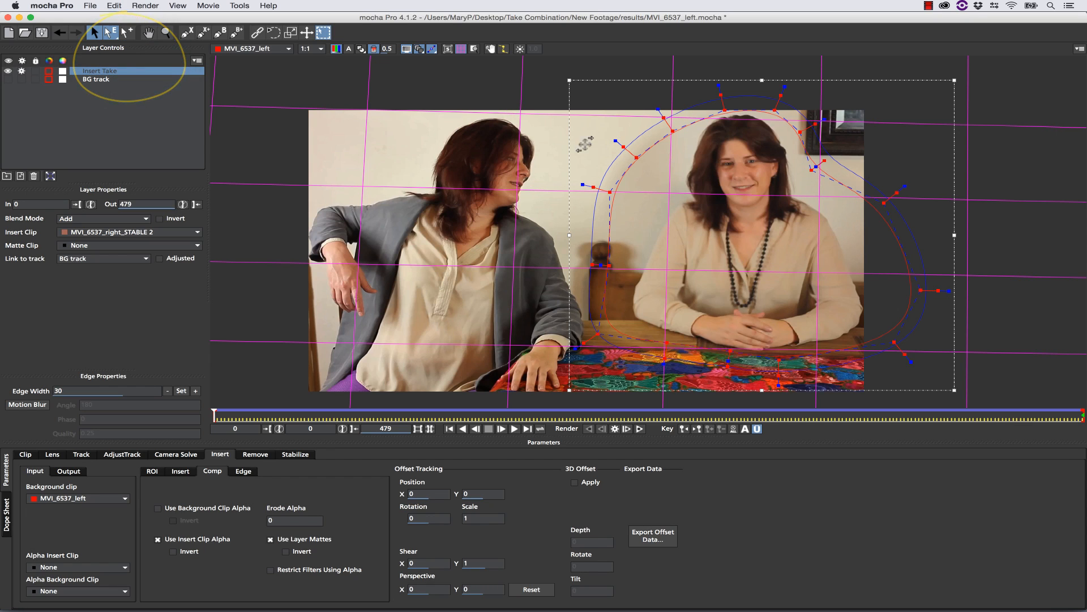
{"action": "left_click_drag", "start_coordinate": [623, 146], "coordinate": [529, 81]}
{"action": "left_click_drag", "start_coordinate": [593, 187], "coordinate": [547, 196]}
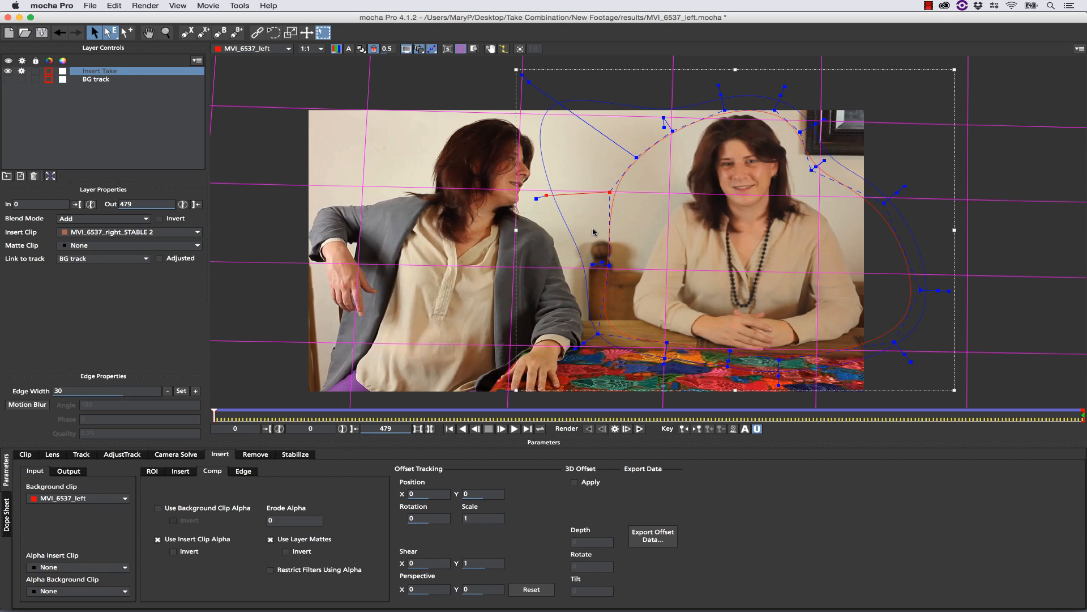
{"action": "left_click_drag", "start_coordinate": [595, 264], "coordinate": [604, 230]}
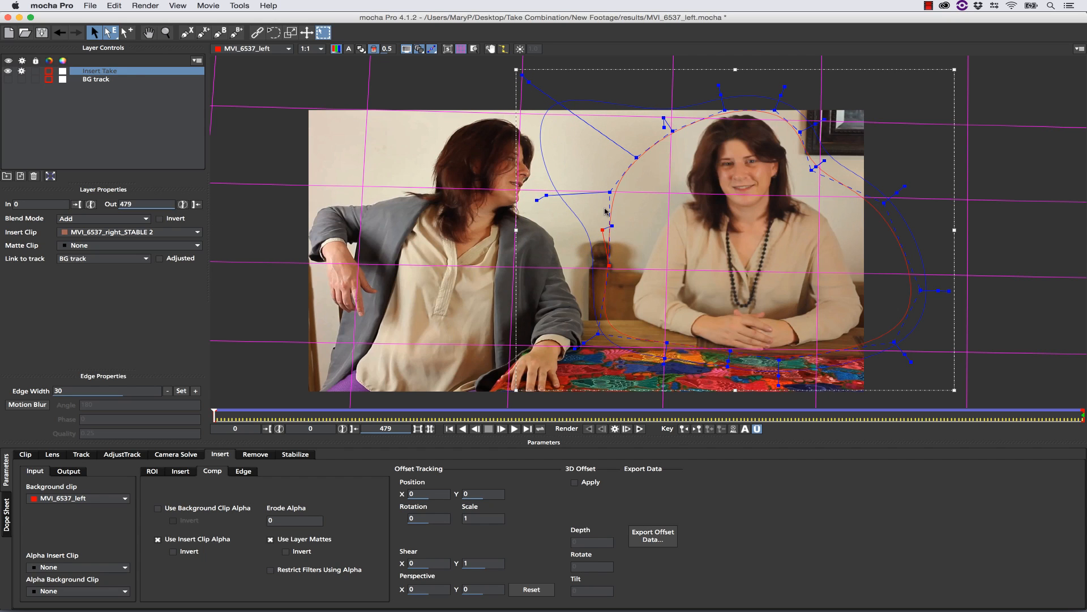
{"action": "left_click_drag", "start_coordinate": [546, 196], "coordinate": [539, 212]}
{"action": "left_click_drag", "start_coordinate": [719, 85], "coordinate": [714, 71]}
{"action": "left_click_drag", "start_coordinate": [663, 118], "coordinate": [648, 95]}
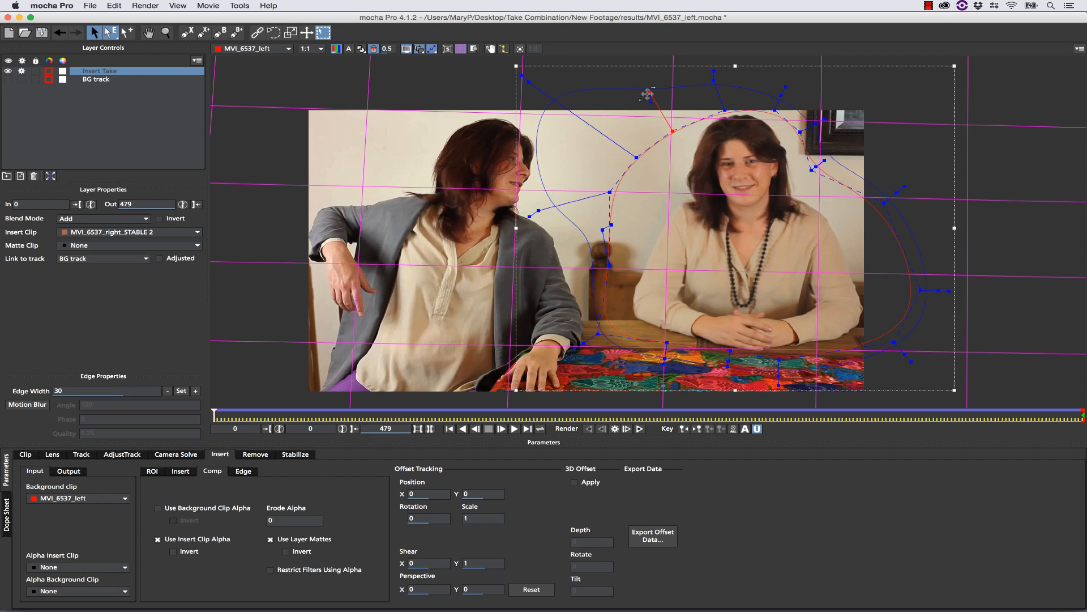
At frame 310, lower the outer feather points above the right-hand woman's head, closer to the inner spline
{"action": "left_click_drag", "start_coordinate": [217, 418], "coordinate": [778, 416]}
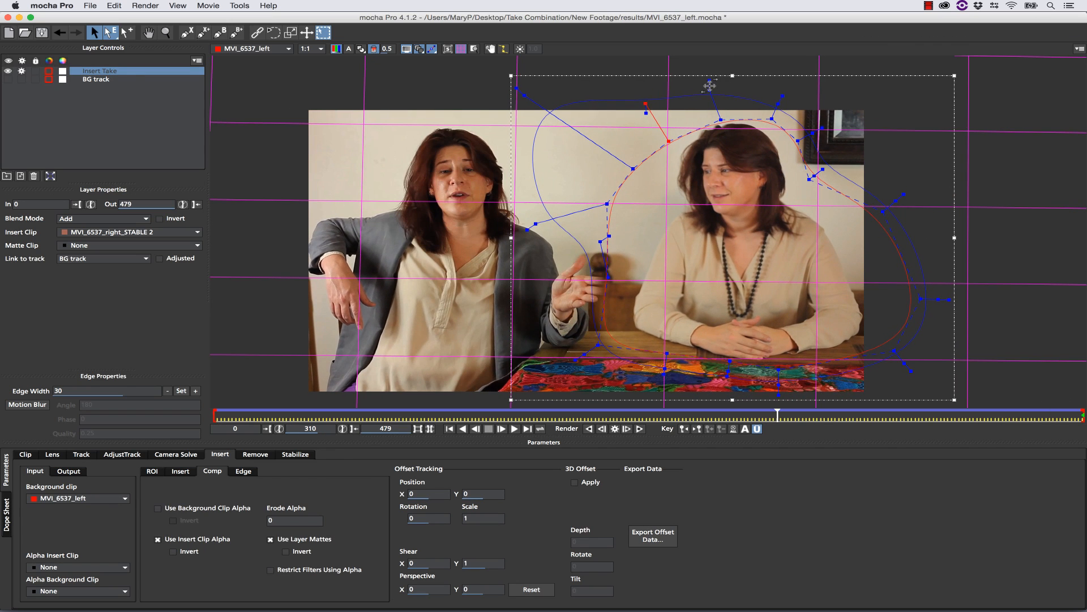
{"action": "left_click_drag", "start_coordinate": [710, 89], "coordinate": [712, 115]}
{"action": "left_click_drag", "start_coordinate": [778, 104], "coordinate": [778, 112]}
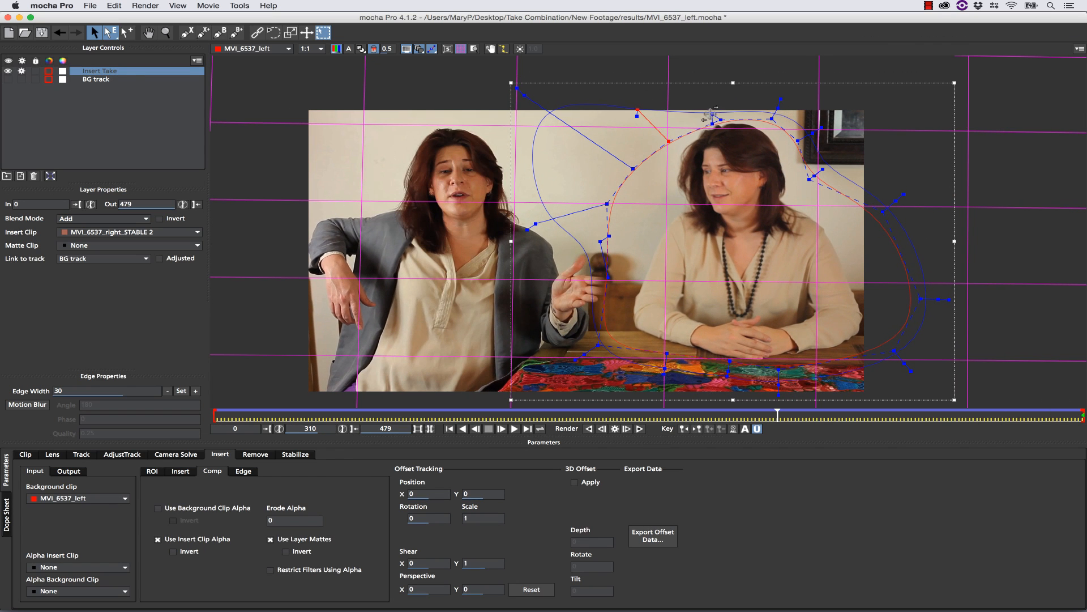
At frame 227, move the inner spline point by the table edge away from the left-hand woman's hand
{"action": "left_click_drag", "start_coordinate": [778, 416], "coordinate": [626, 416]}
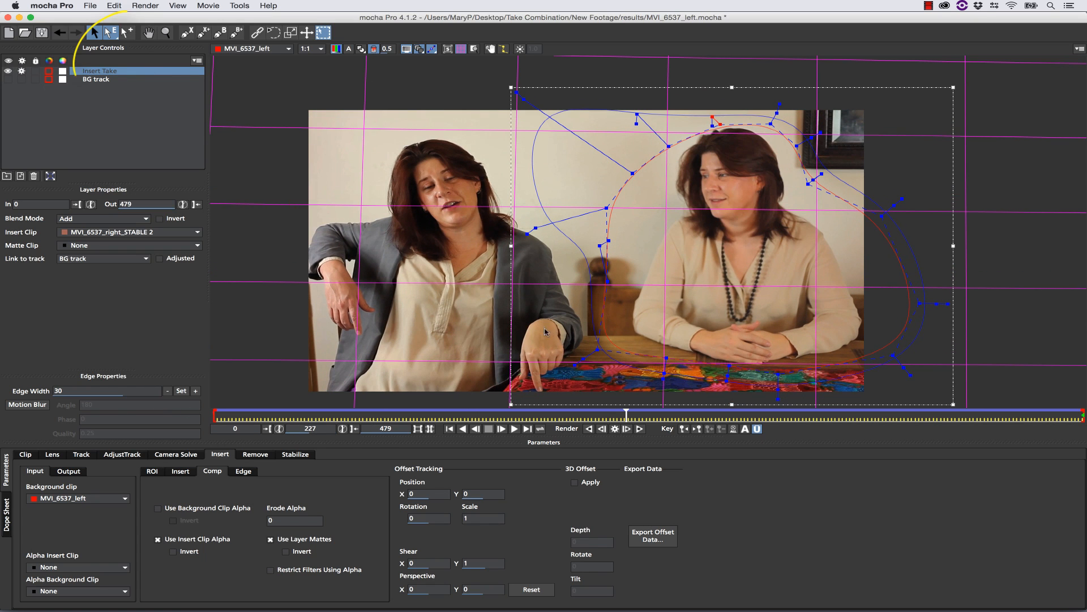
{"action": "left_click_drag", "start_coordinate": [120, 37], "coordinate": [132, 67]}
{"action": "left_click_drag", "start_coordinate": [601, 350], "coordinate": [622, 331]}
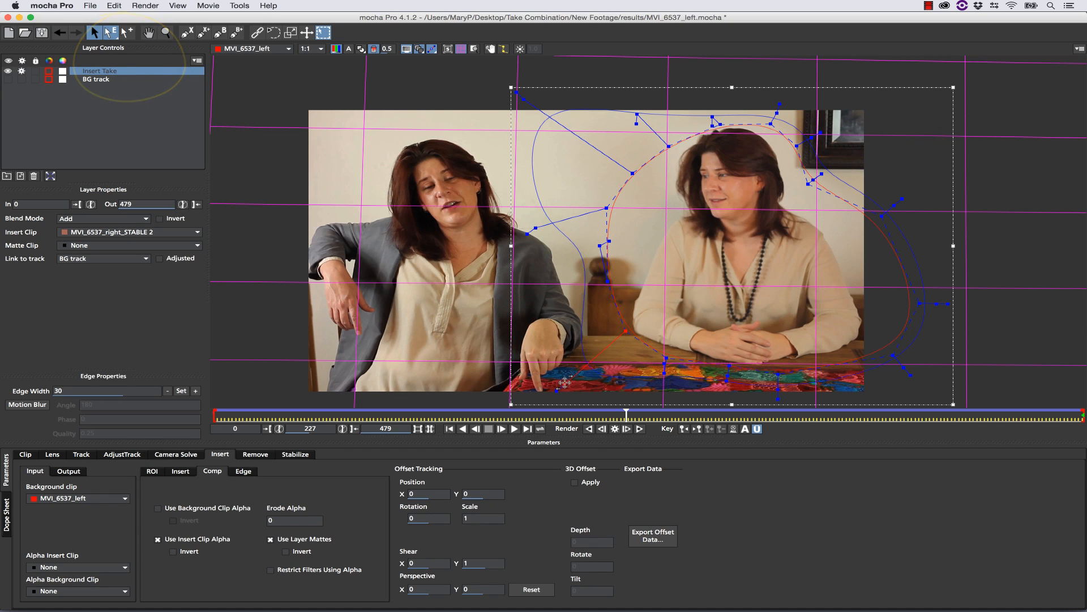
At frame 303, use Pick Both to move the matte points beside the bench away from the left-hand woman's gesturing hand
{"action": "left_click", "coordinate": [857, 415]}
{"action": "left_click_drag", "start_coordinate": [885, 410], "coordinate": [765, 412]}
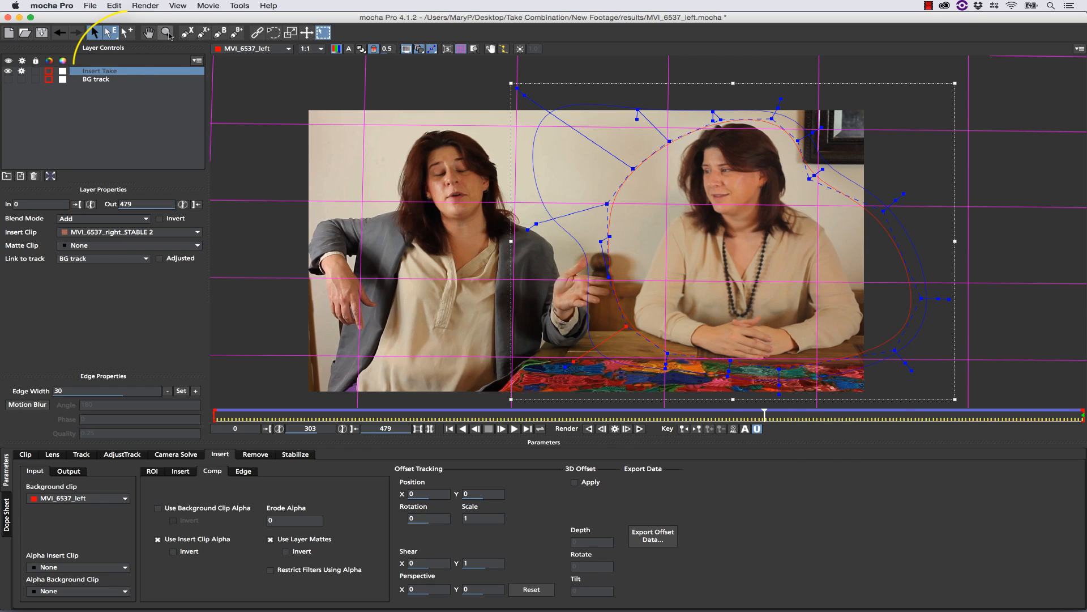
{"action": "left_click", "coordinate": [112, 33]}
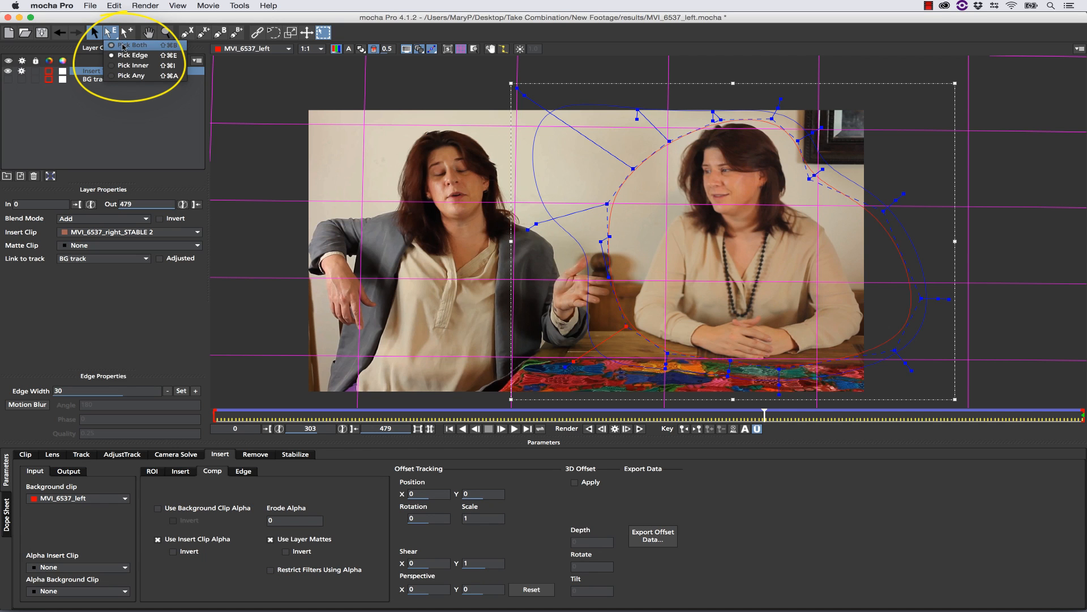
{"action": "left_click", "coordinate": [131, 45]}
{"action": "left_click_drag", "start_coordinate": [565, 346], "coordinate": [594, 337]}
{"action": "left_click_drag", "start_coordinate": [545, 242], "coordinate": [565, 229]}
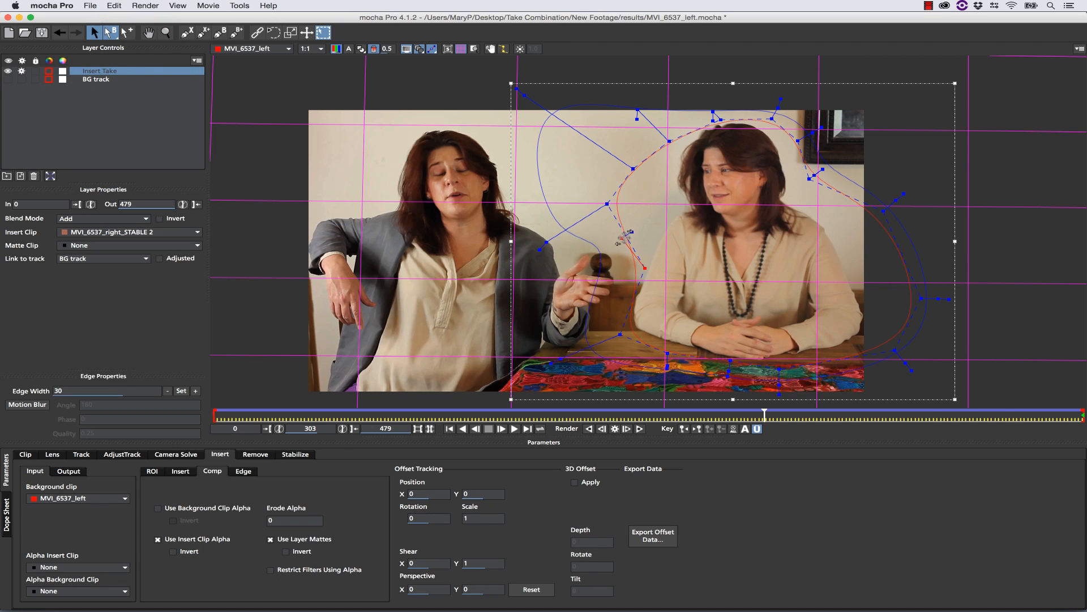
{"action": "left_click_drag", "start_coordinate": [517, 89], "coordinate": [557, 118]}
Return to frame 0, hide the overlays and render the insert forward with gain 0.99 and motion blur enabled
{"action": "left_click_drag", "start_coordinate": [765, 411], "coordinate": [214, 412]}
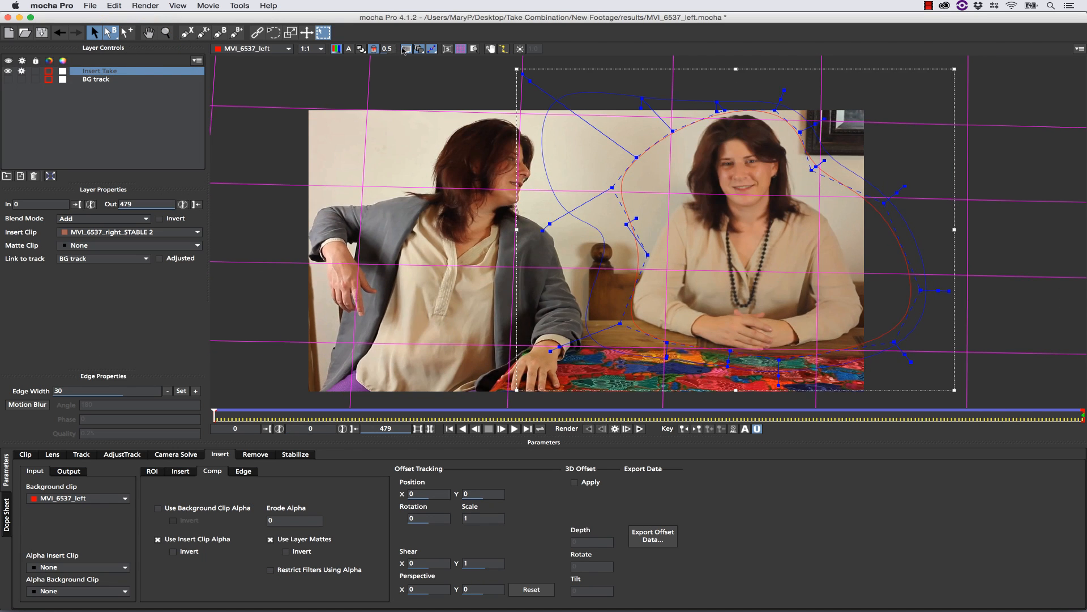
{"action": "left_click", "coordinate": [405, 50]}
{"action": "left_click", "coordinate": [180, 470]}
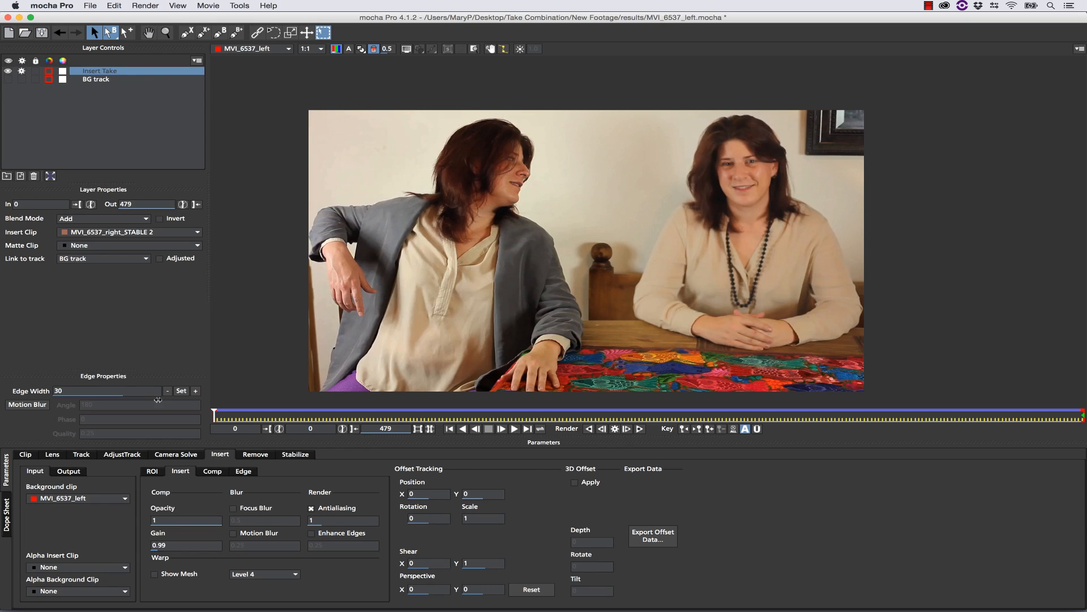
{"action": "left_click", "coordinate": [234, 533]}
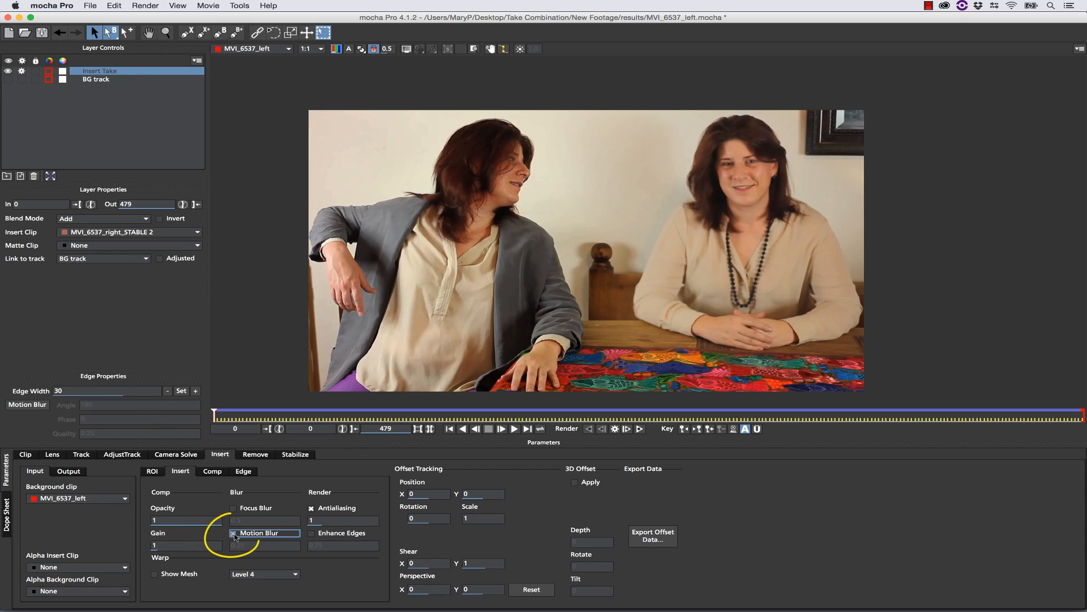
{"action": "left_click", "coordinate": [640, 429]}
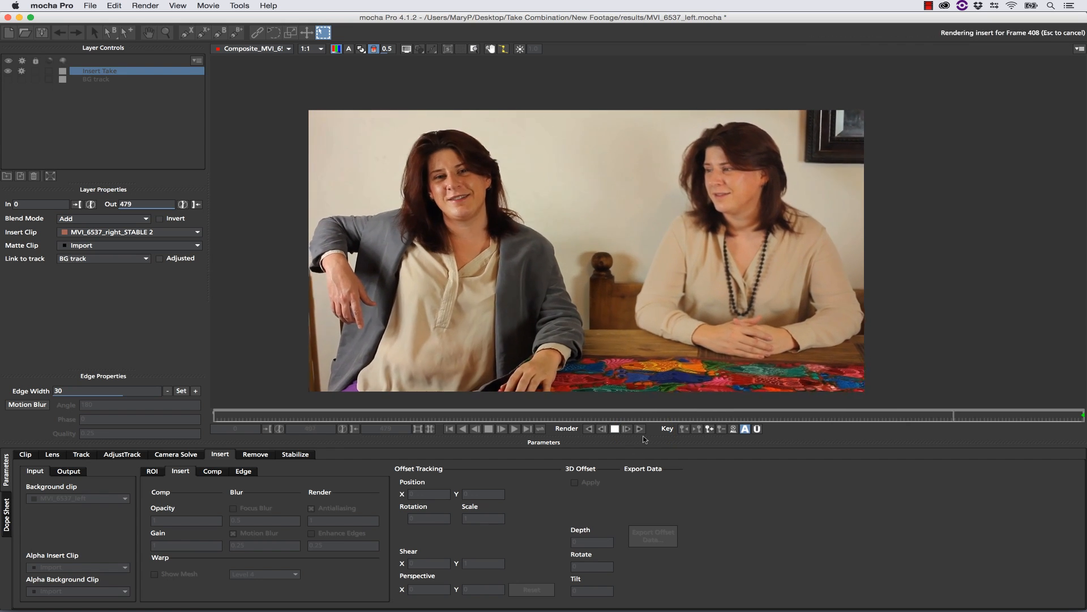
Export the rendered composite as the Apple ProRes 422 HQ QuickTime movie MVI_6537_left_COMBINATION.mov at 29.97 fps, and save the project
{"action": "left_click", "coordinate": [88, 5]}
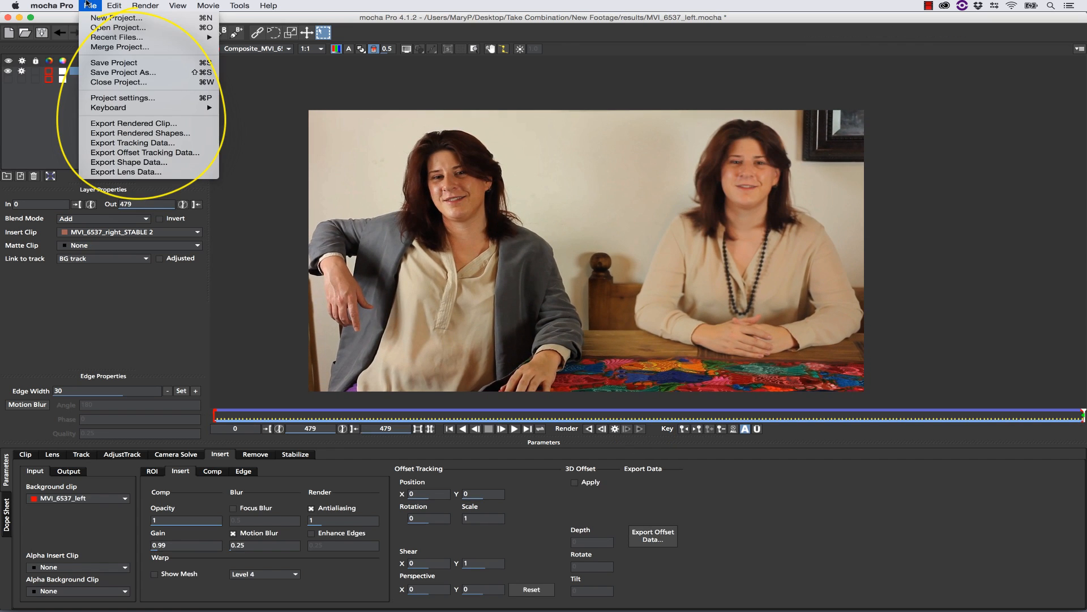
{"action": "left_click", "coordinate": [122, 124]}
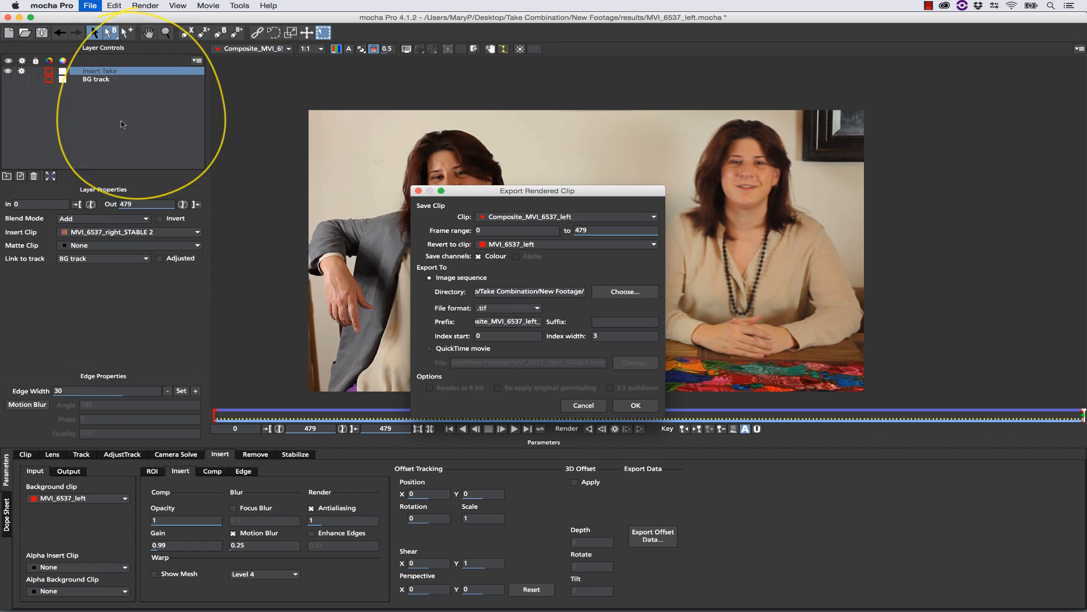
{"action": "left_click", "coordinate": [430, 350]}
{"action": "left_click", "coordinate": [623, 367]}
{"action": "left_click", "coordinate": [827, 195]}
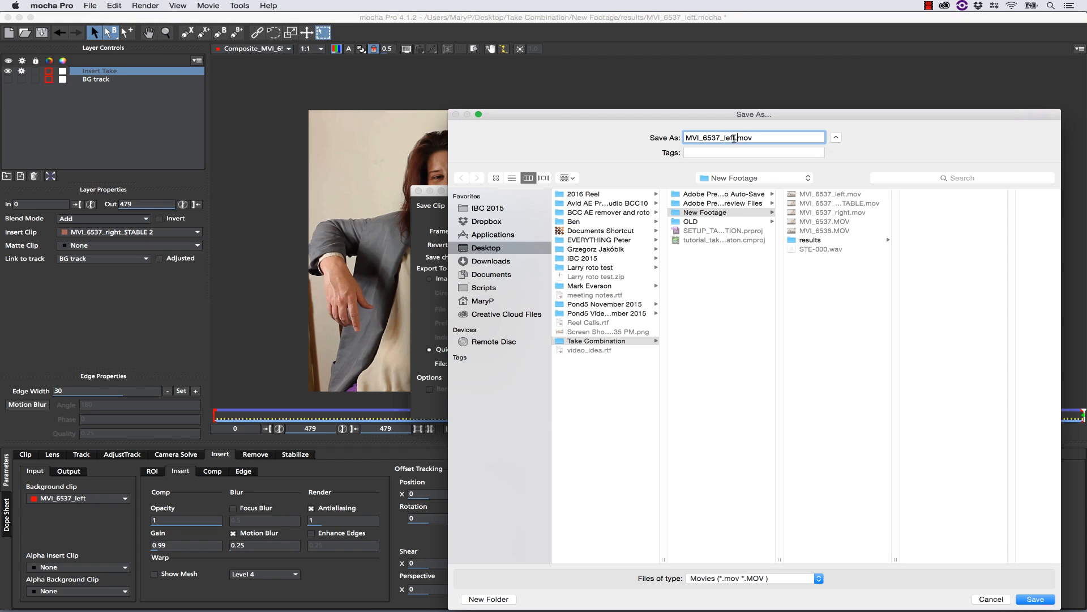
{"action": "left_click", "coordinate": [1034, 599]}
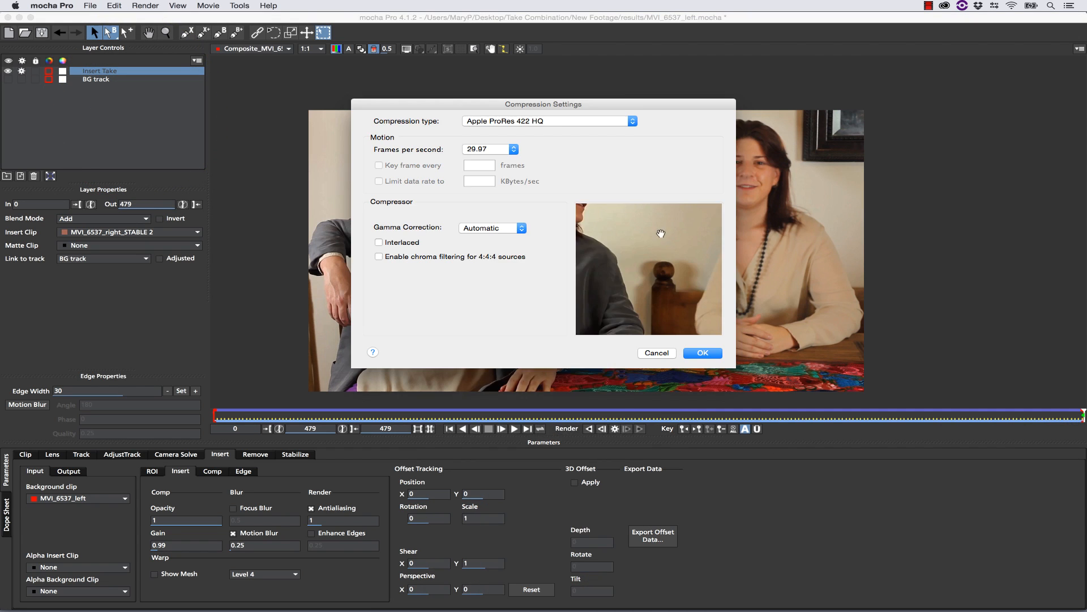
{"action": "left_click", "coordinate": [701, 353]}
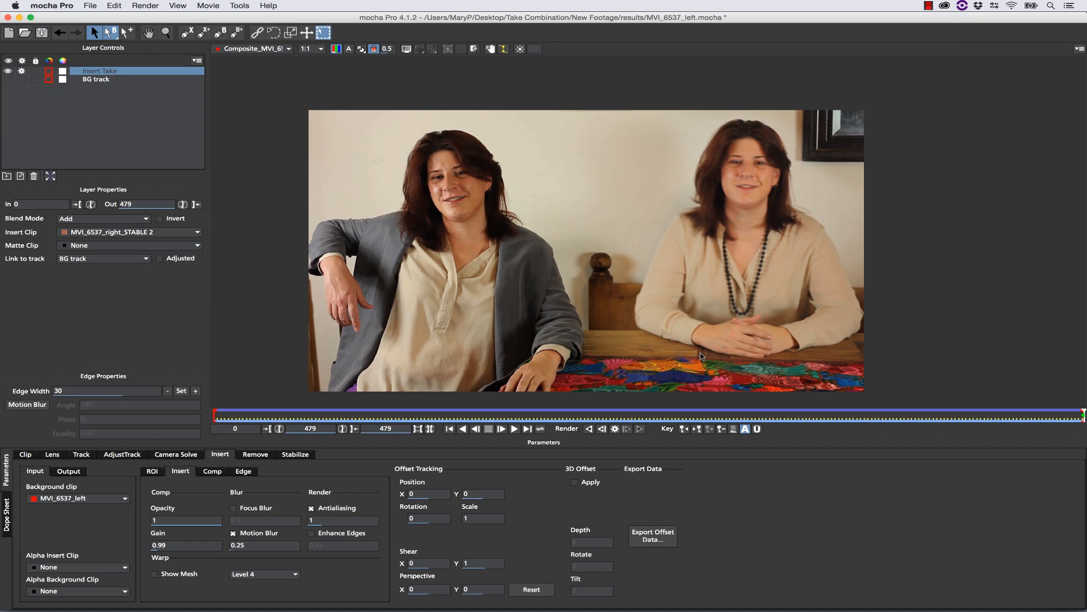
{"action": "left_click", "coordinate": [90, 5]}
{"action": "left_click", "coordinate": [108, 40]}
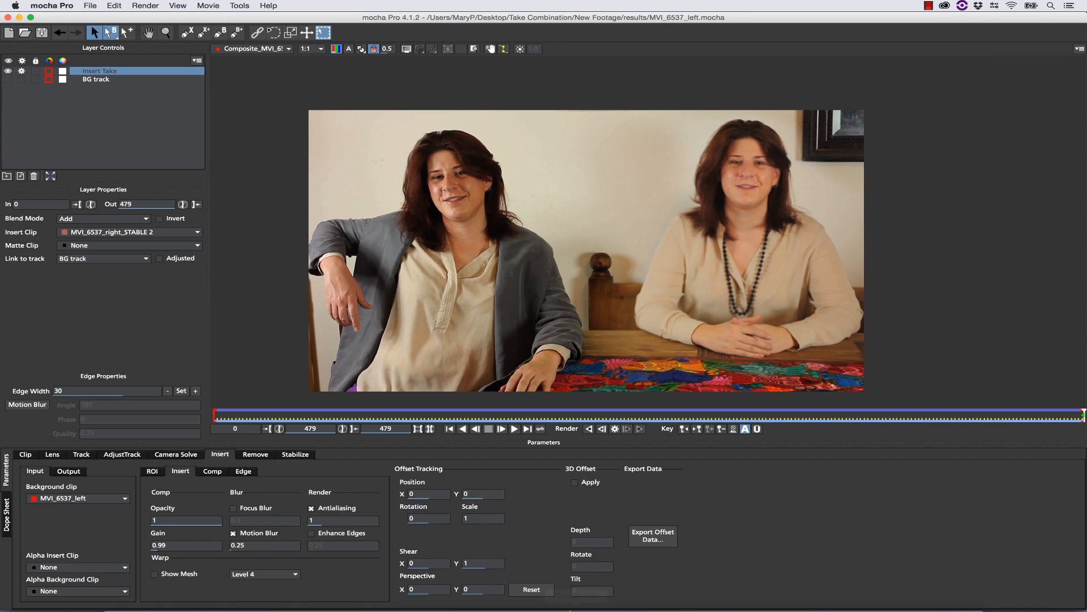
Switch to Premiere Pro, import the combined movie from the New Footage folder, and place it on track V3 at the sequence start
{"action": "mouse_move", "coordinate": [576, 608]}
{"action": "left_click", "coordinate": [372, 596]}
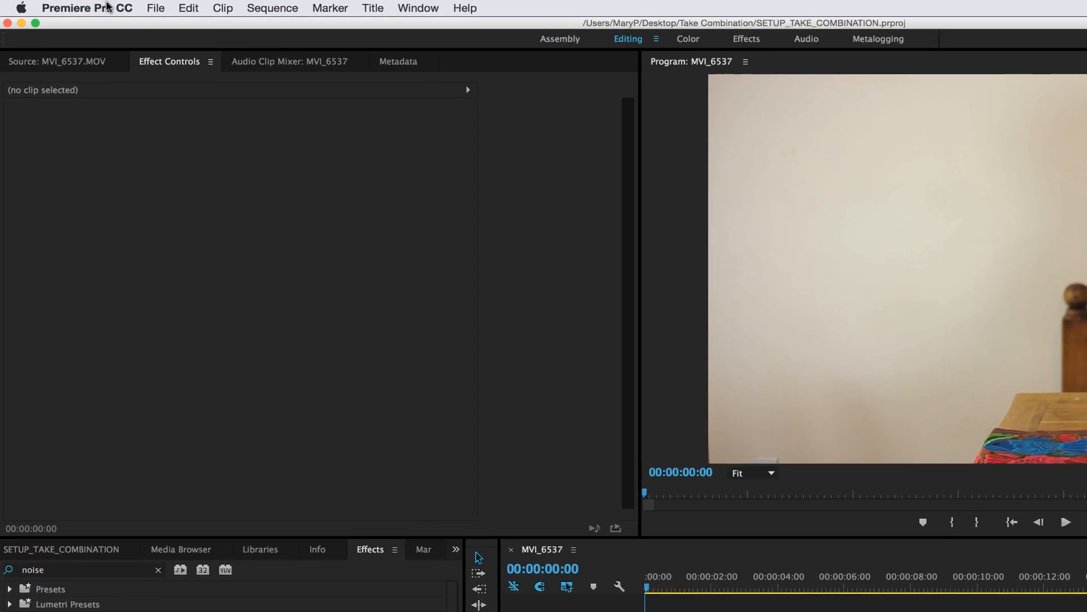
{"action": "left_click", "coordinate": [114, 5]}
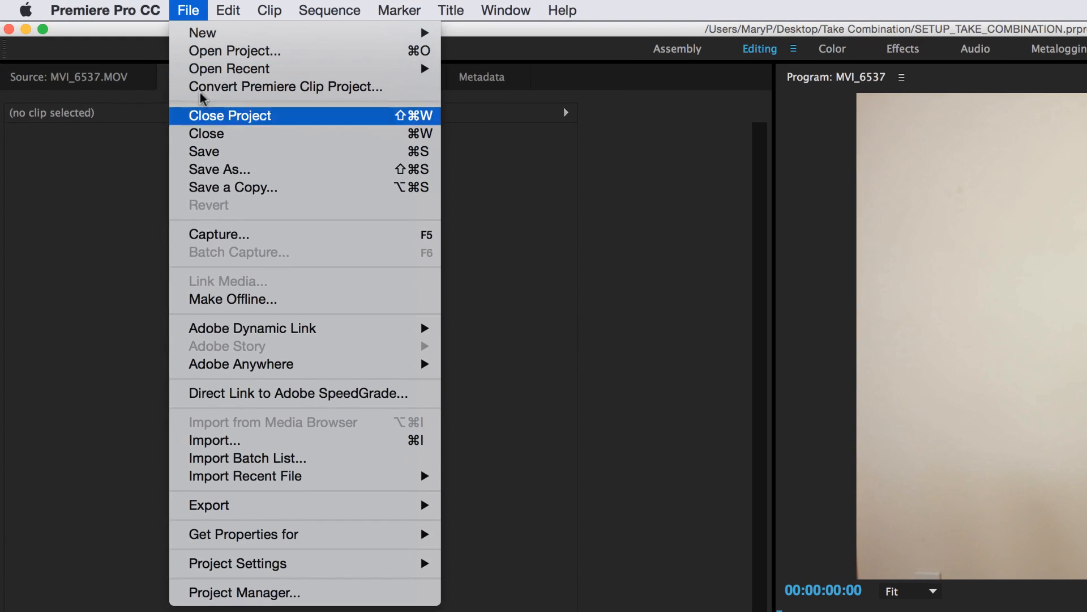
{"action": "left_click", "coordinate": [136, 241]}
{"action": "left_click", "coordinate": [566, 119]}
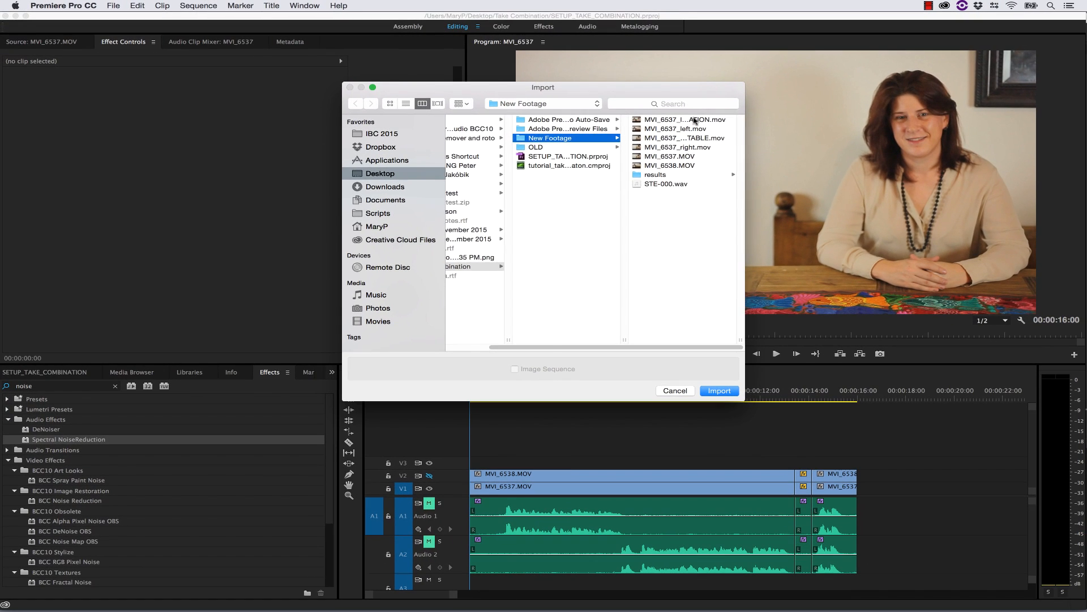
{"action": "left_click", "coordinate": [724, 391]}
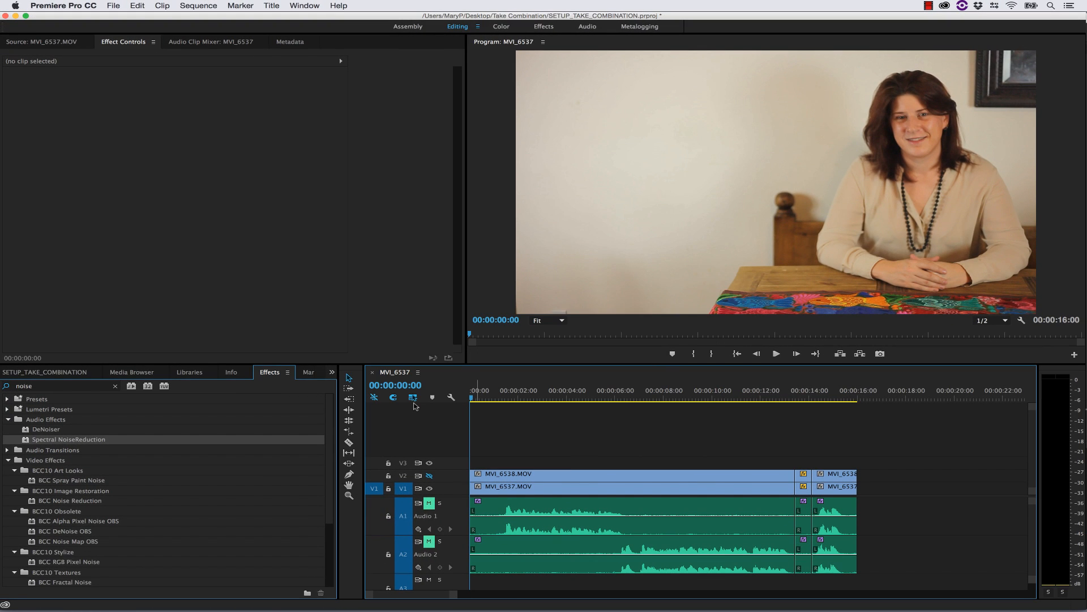
{"action": "left_click", "coordinate": [51, 372]}
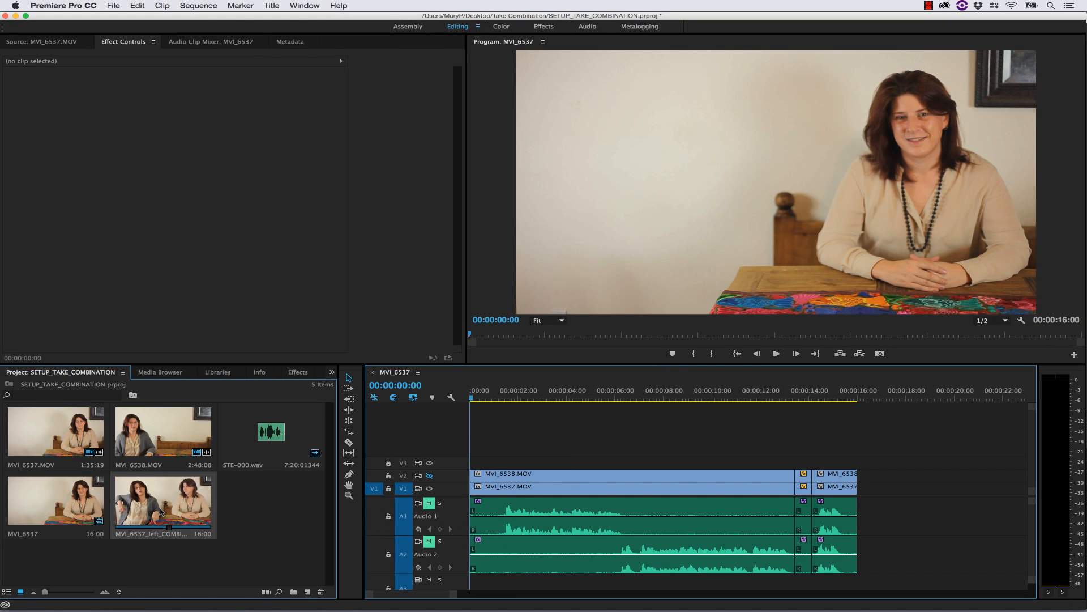
{"action": "left_click_drag", "start_coordinate": [159, 501], "coordinate": [479, 460]}
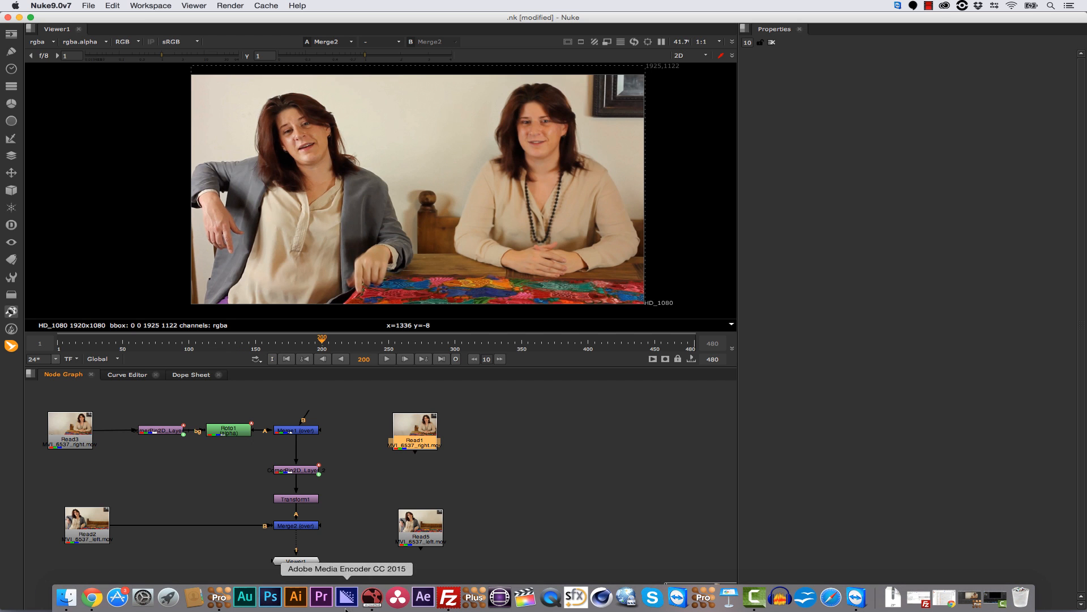
Switch to the MVI_6537_right project in mocha Pro and check its length, first frame offset and frame rate in the project settings
{"action": "left_click", "coordinate": [220, 598]}
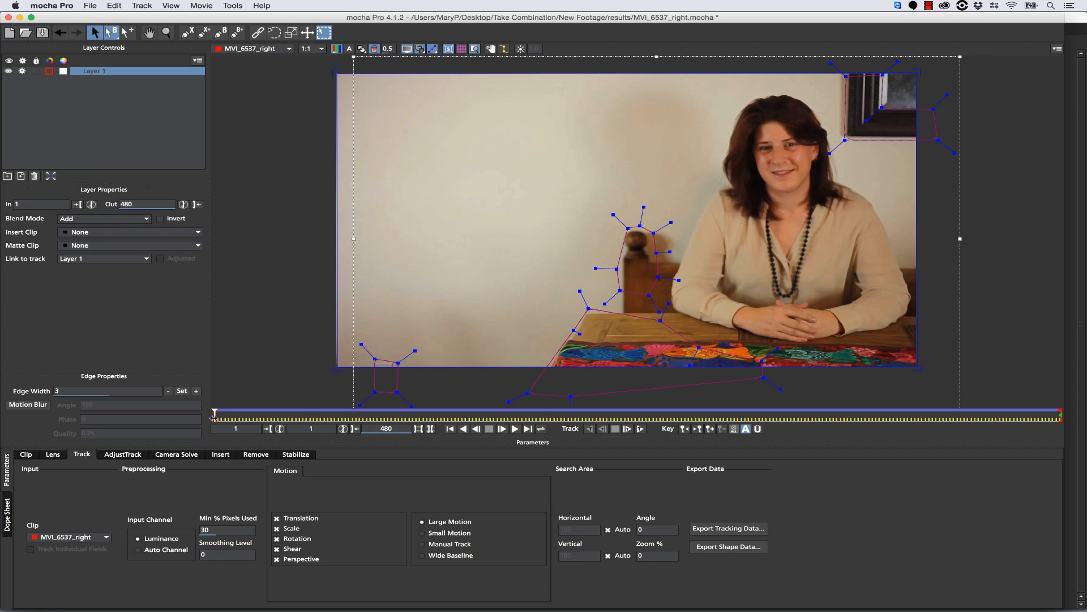
{"action": "left_click_drag", "start_coordinate": [214, 417], "coordinate": [131, 344]}
{"action": "left_click", "coordinate": [89, 7]}
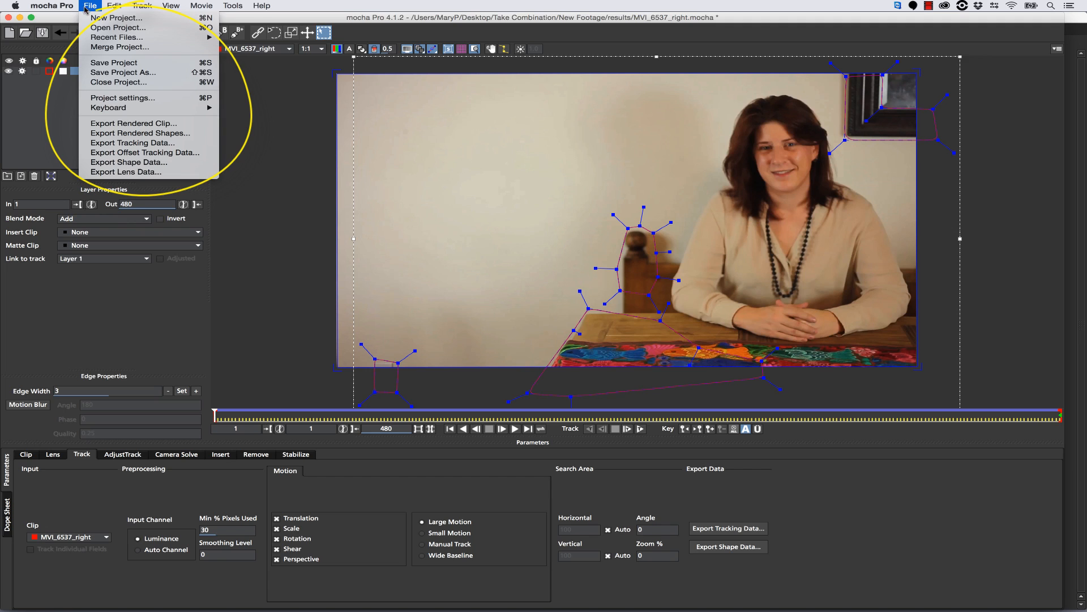
{"action": "left_click", "coordinate": [122, 97]}
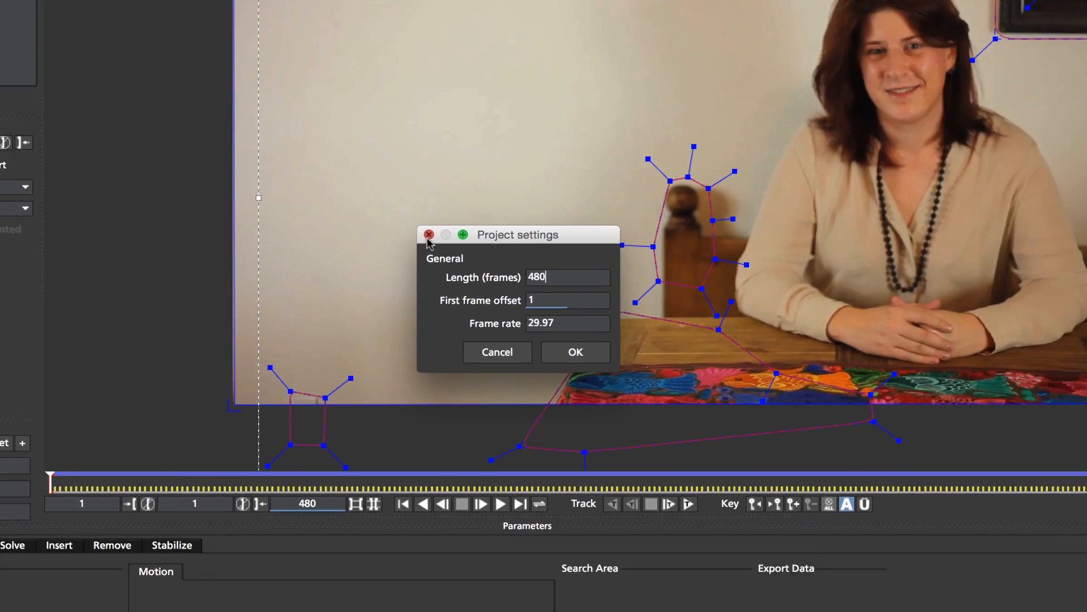
{"action": "left_click", "coordinate": [390, 207]}
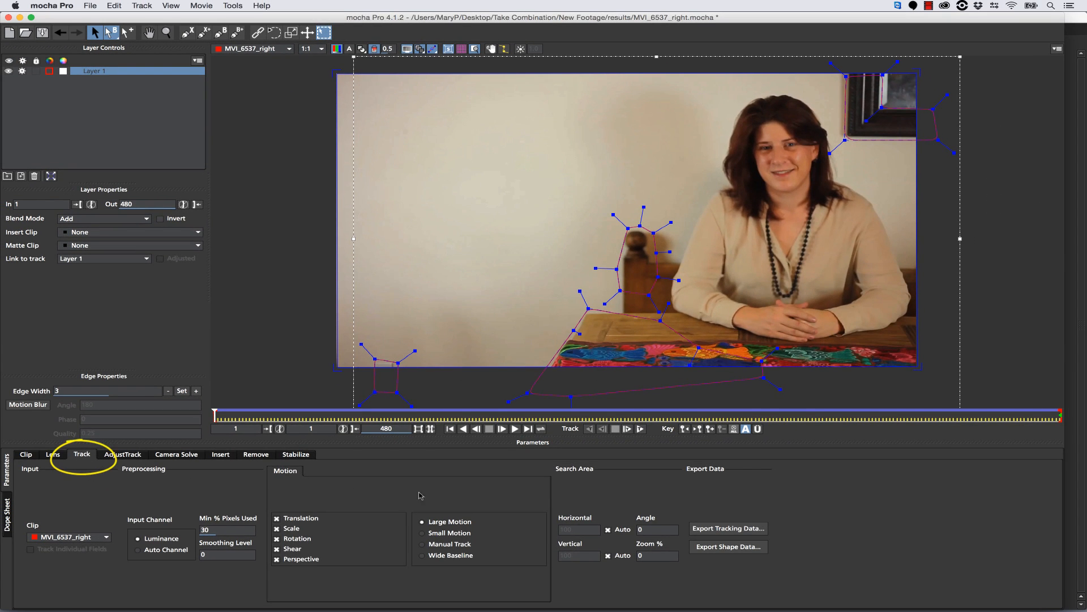
Copy Layer 1's tracking data to the clipboard in Nuke Corner Pin (*.nk) format with Invert enabled
{"action": "mouse_move", "coordinate": [214, 416]}
{"action": "left_mouse_down"}
{"action": "mouse_move", "coordinate": [1084, 430]}
{"action": "mouse_move", "coordinate": [100, 402]}
{"action": "left_mouse_up"}
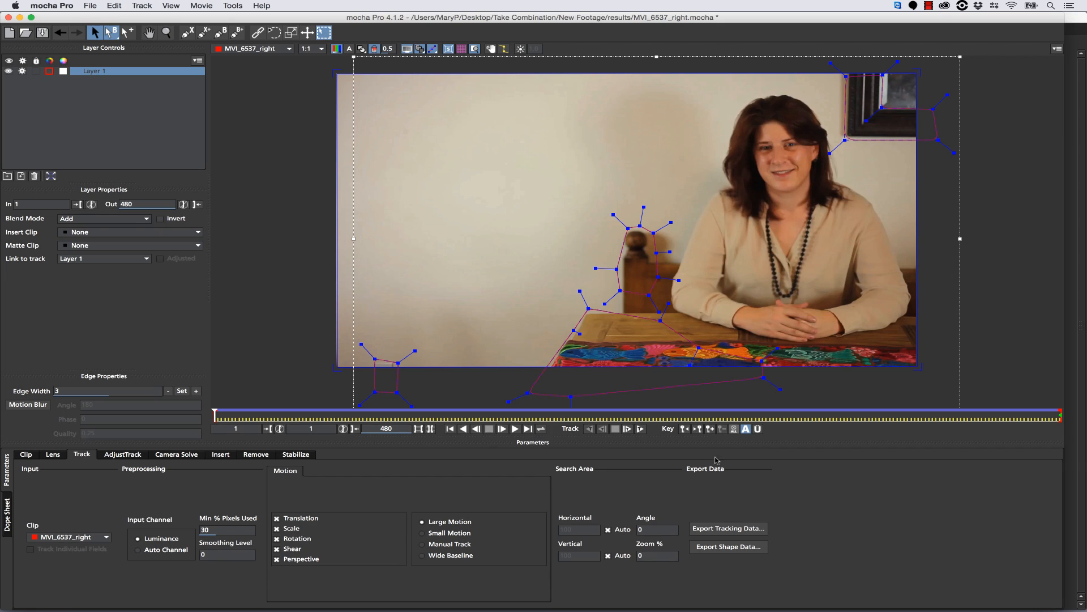
{"action": "left_click", "coordinate": [729, 528]}
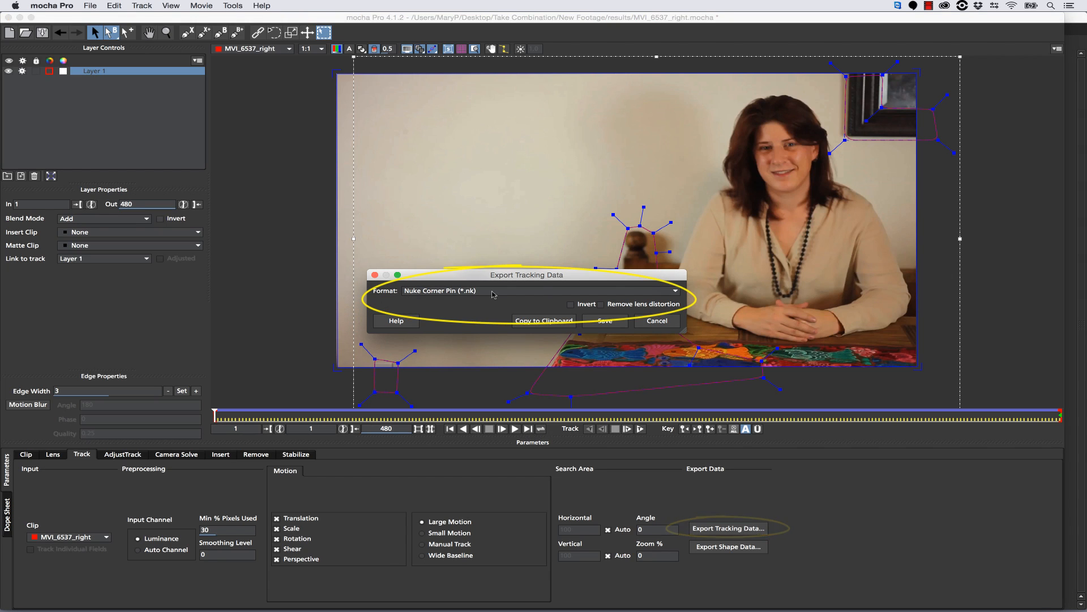
{"action": "left_click", "coordinate": [572, 305]}
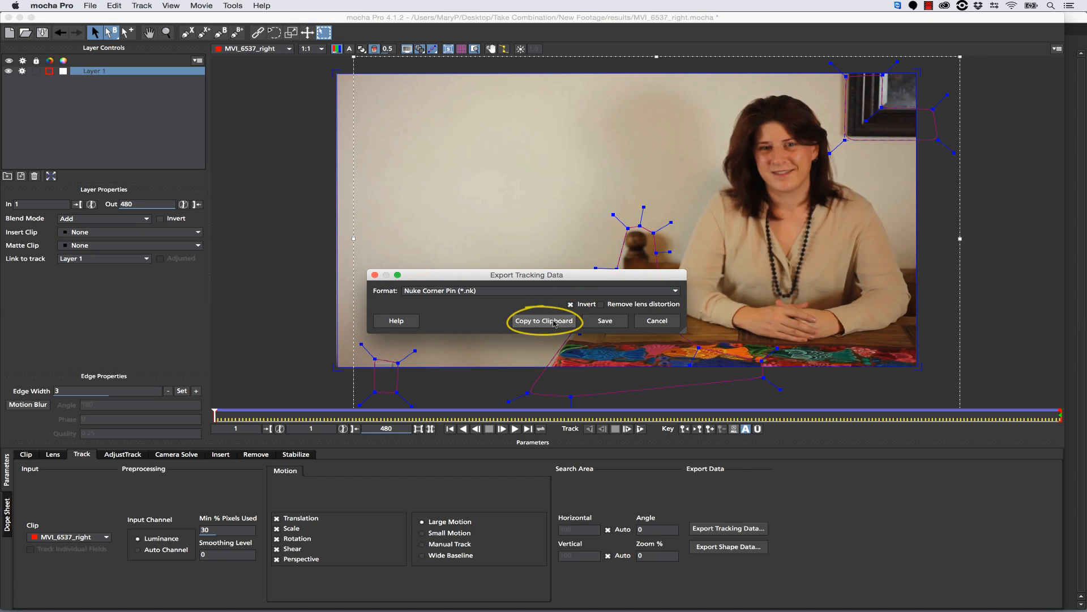
{"action": "left_click", "coordinate": [555, 322]}
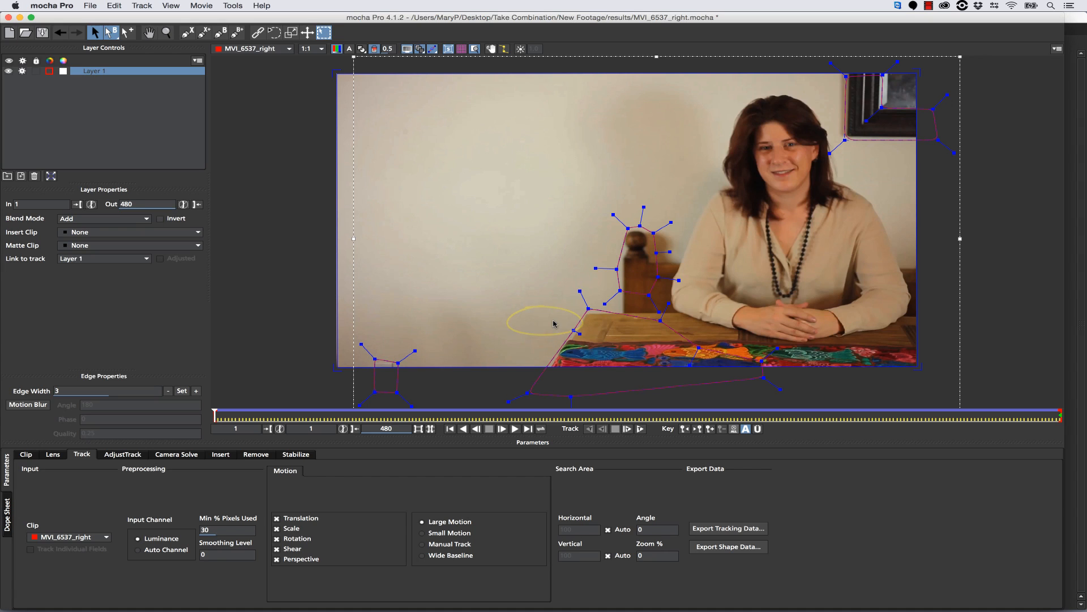
In Nuke, paste the corner pin after the loose Read node of the right-hand take and play its stabilized result in the viewer
{"action": "left_click", "coordinate": [21, 18]}
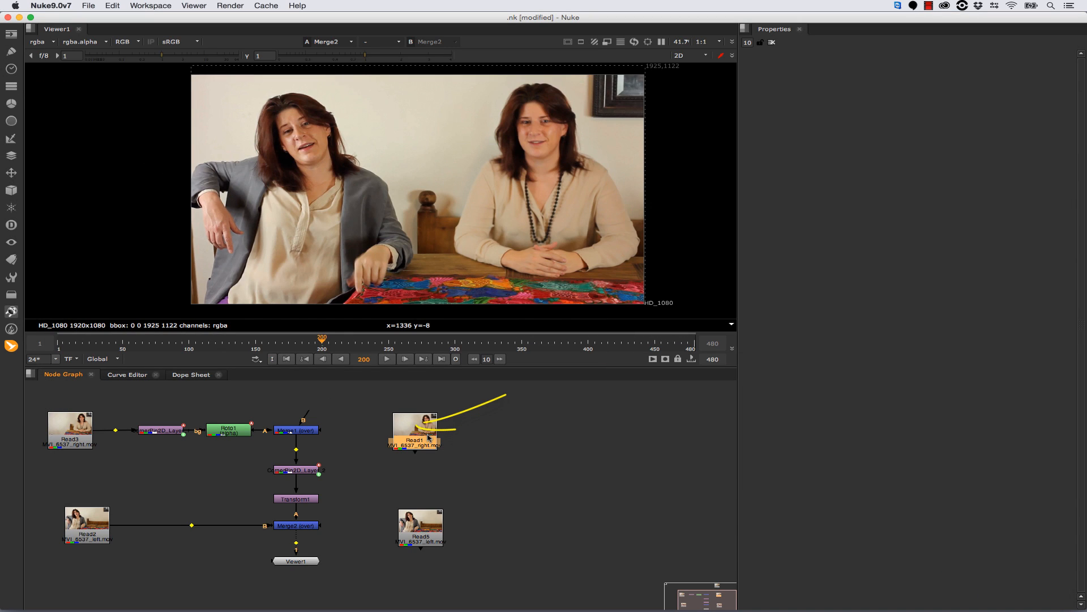
{"action": "key", "text": "super+v"}
{"action": "left_click_drag", "start_coordinate": [465, 456], "coordinate": [493, 437]}
{"action": "key", "text": "1"}
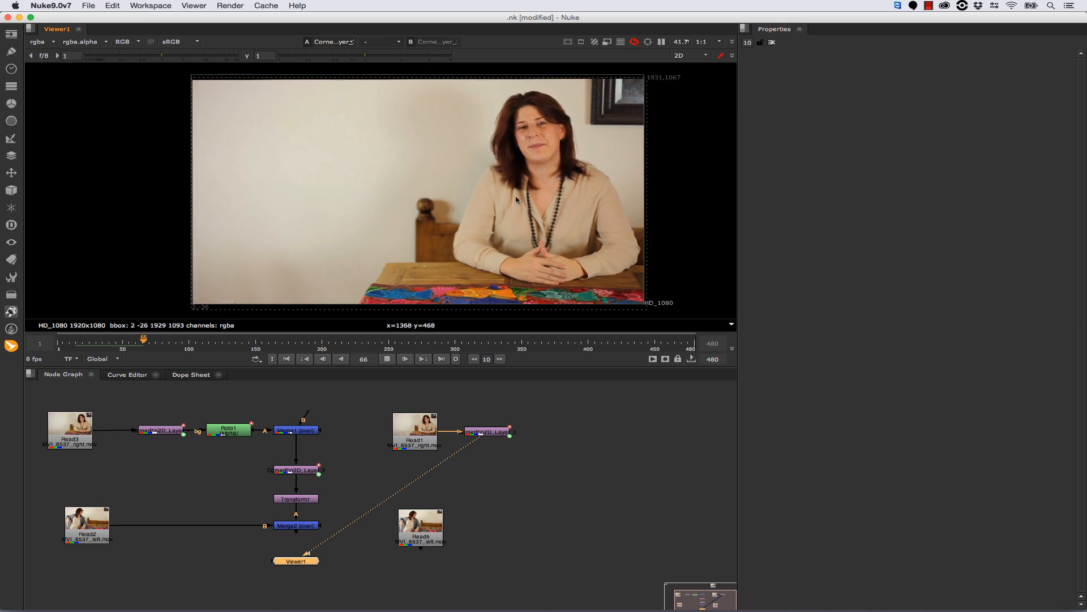
{"action": "left_click", "coordinate": [524, 515]}
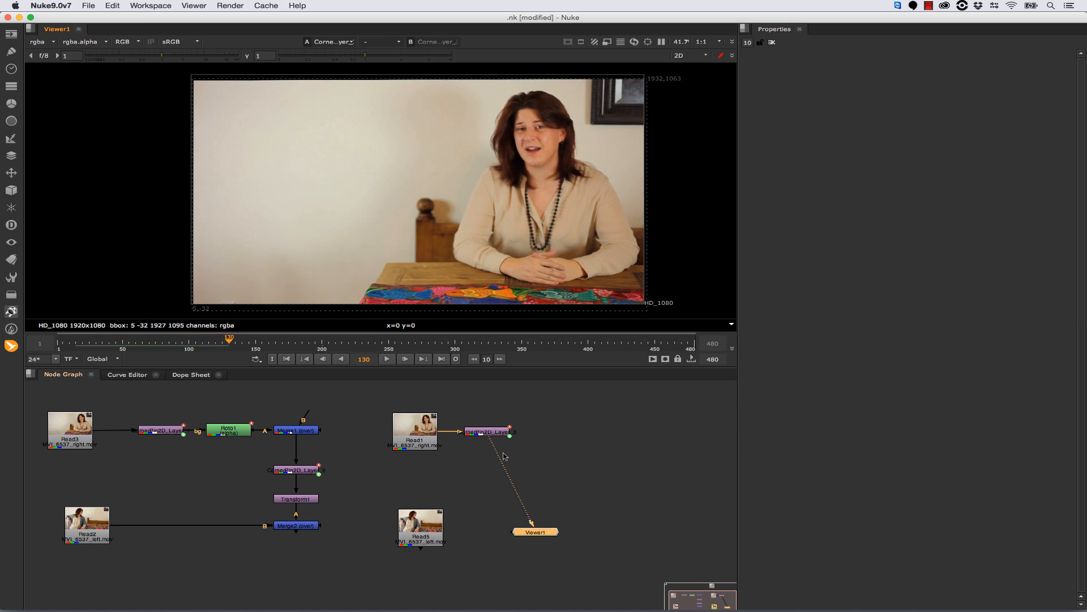
At frame 2, add a Roto node and draw a closed Bezier shape loosely around the seated woman, including her arms on the table
{"action": "left_click", "coordinate": [173, 342]}
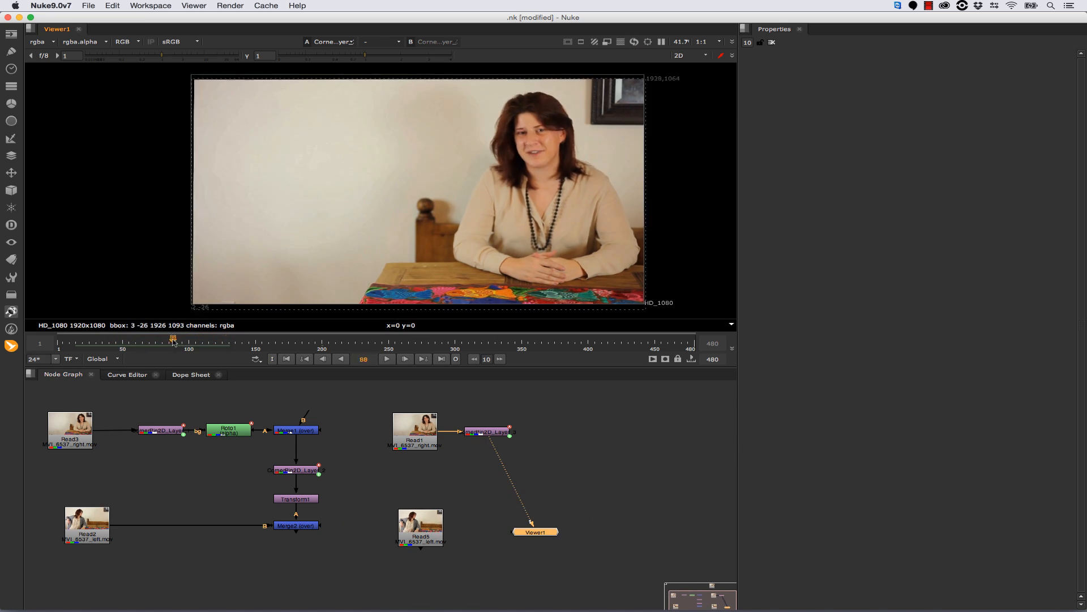
{"action": "left_click_drag", "start_coordinate": [173, 342], "coordinate": [59, 342]}
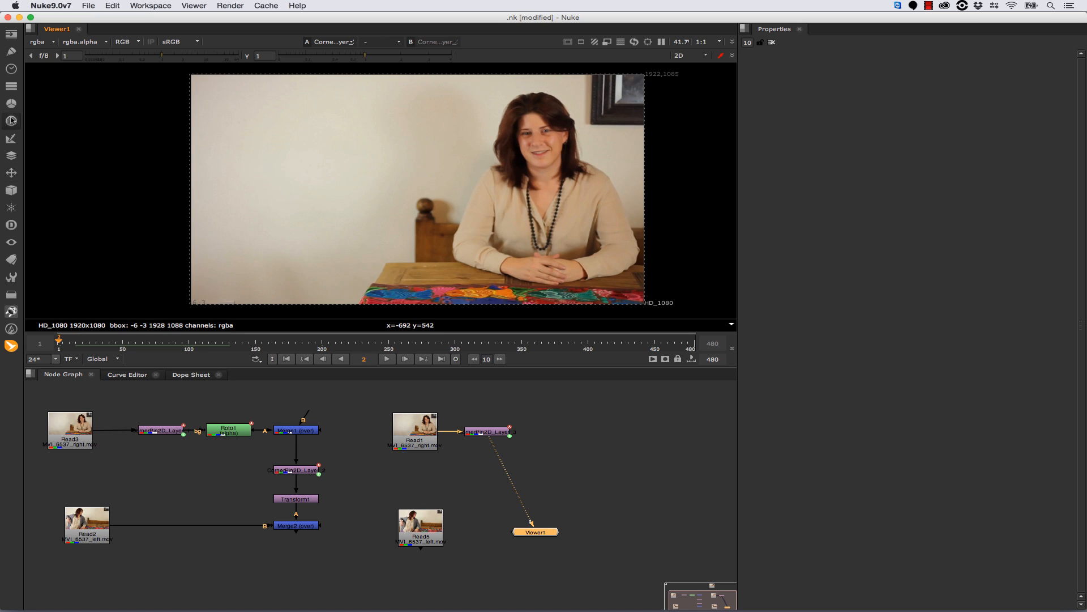
{"action": "left_click", "coordinate": [11, 52]}
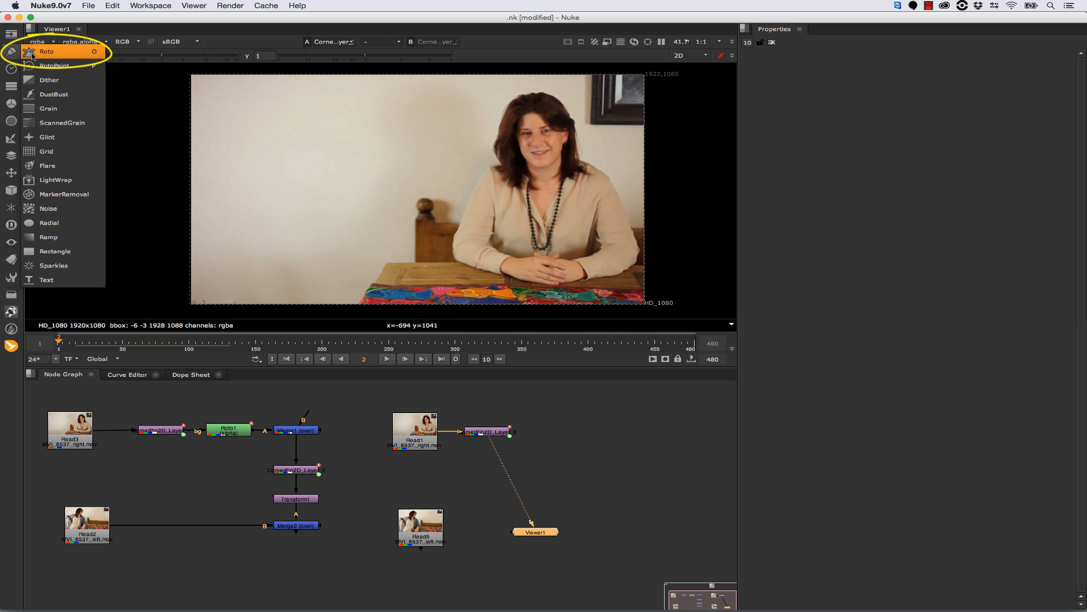
{"action": "left_click", "coordinate": [54, 45]}
{"action": "left_click", "coordinate": [536, 85]}
{"action": "left_click", "coordinate": [504, 88]}
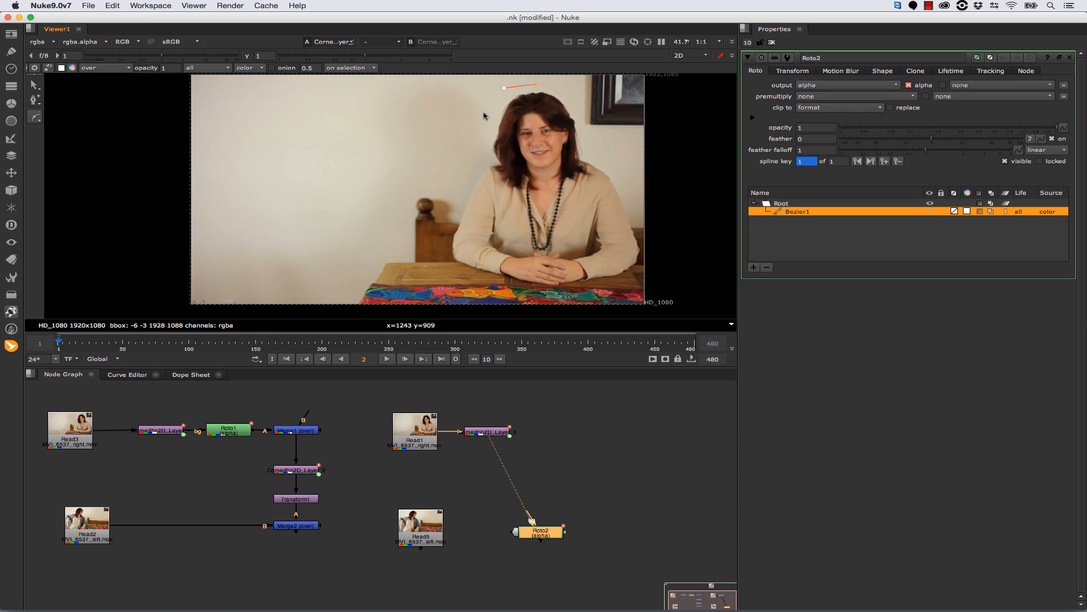
{"action": "left_click", "coordinate": [466, 169]}
{"action": "left_click", "coordinate": [447, 200]}
{"action": "left_click", "coordinate": [433, 243]}
{"action": "left_click", "coordinate": [465, 276]}
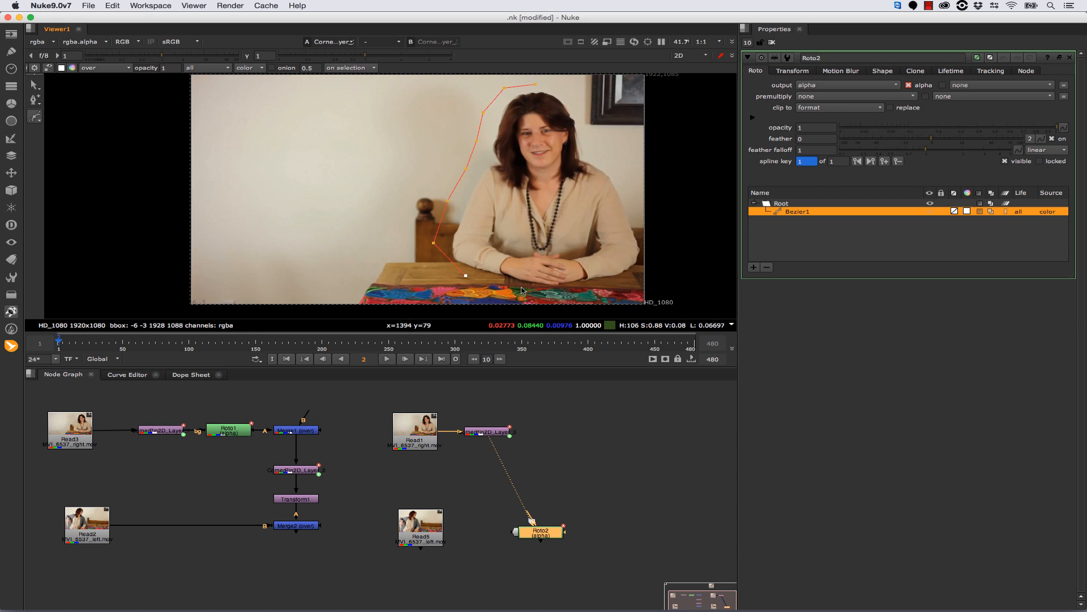
{"action": "left_click", "coordinate": [522, 288]}
{"action": "left_click", "coordinate": [568, 293]}
{"action": "left_click", "coordinate": [622, 283]}
{"action": "left_click", "coordinate": [650, 217]}
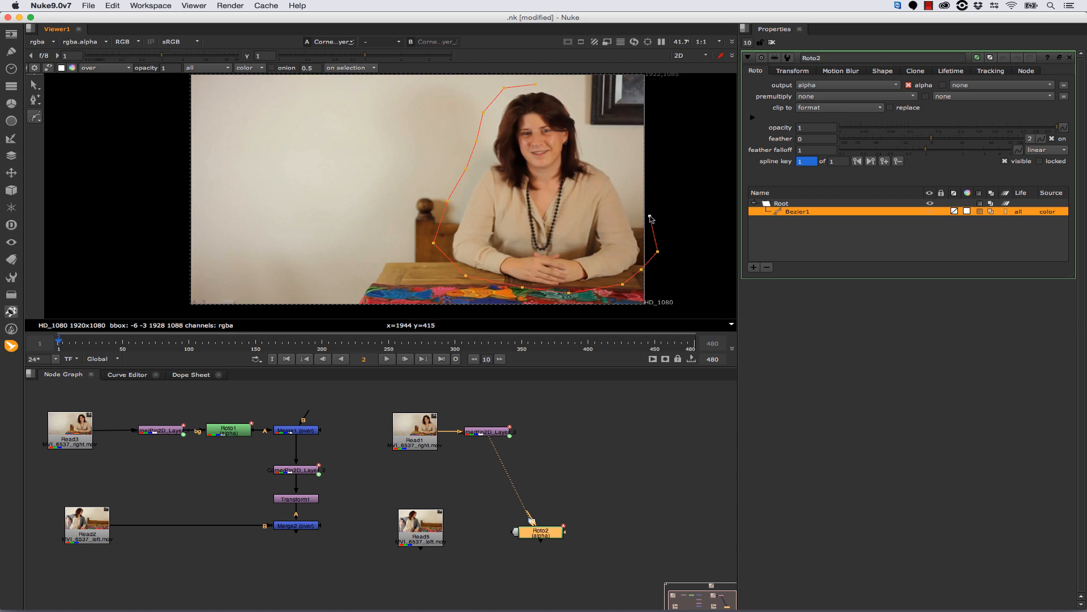
{"action": "left_click", "coordinate": [586, 132]}
{"action": "left_click", "coordinate": [572, 103]}
{"action": "left_click", "coordinate": [559, 90]}
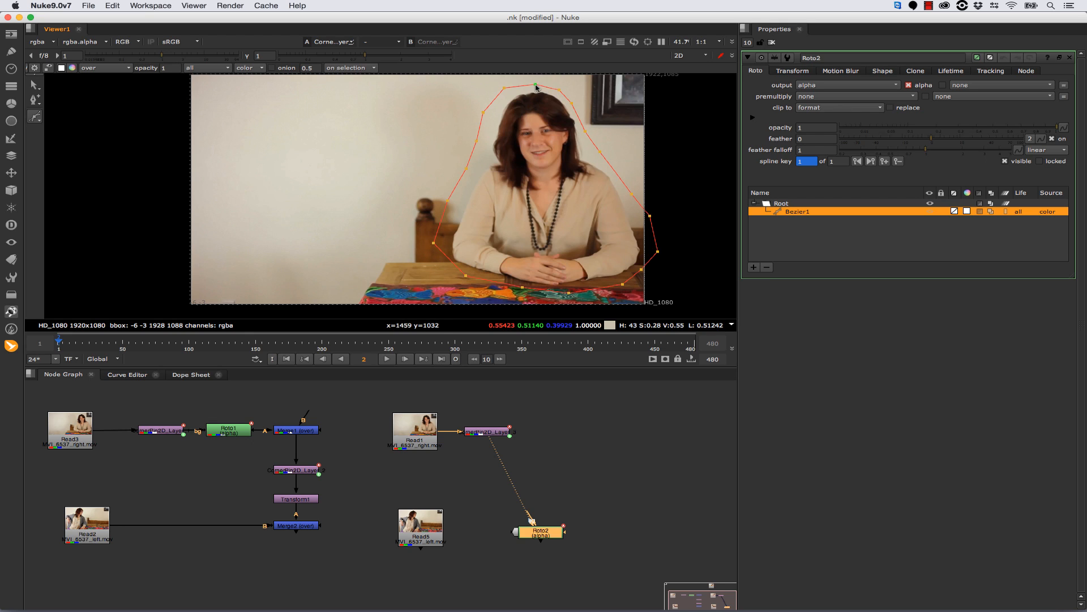
{"action": "left_click", "coordinate": [536, 85]}
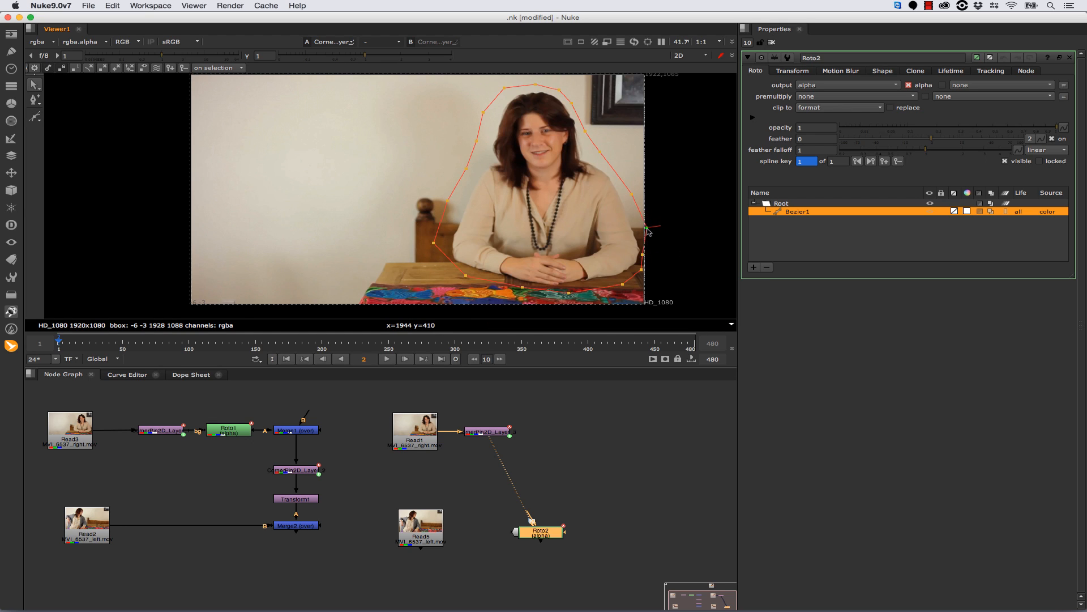
Set the new Roto node's premultiply to rgba, and position it beside the corner pin with the viewer showing its output
{"action": "left_click", "coordinate": [811, 97]}
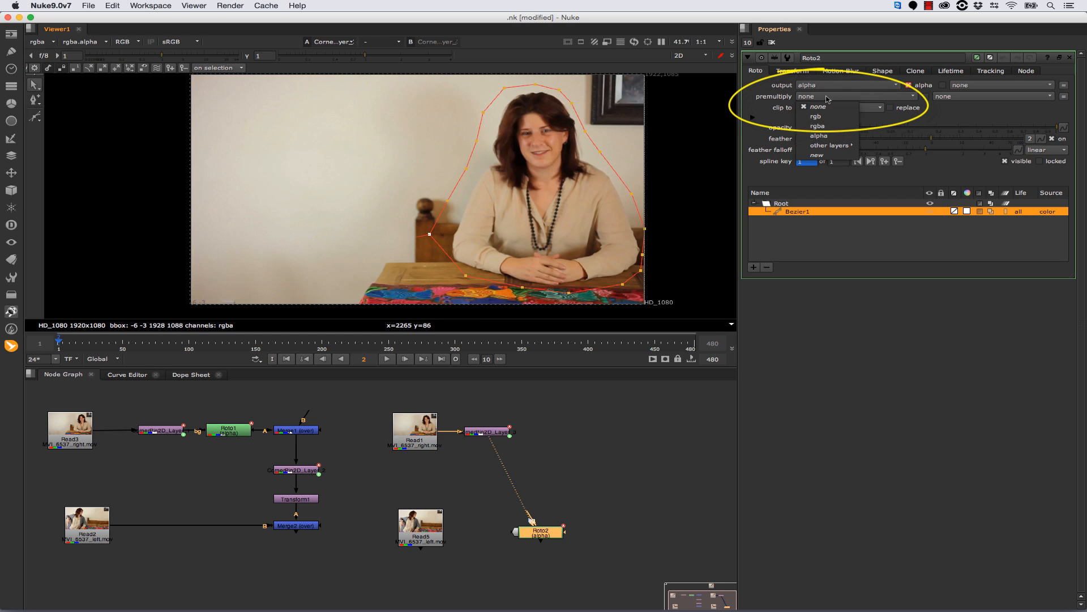
{"action": "left_click", "coordinate": [828, 105]}
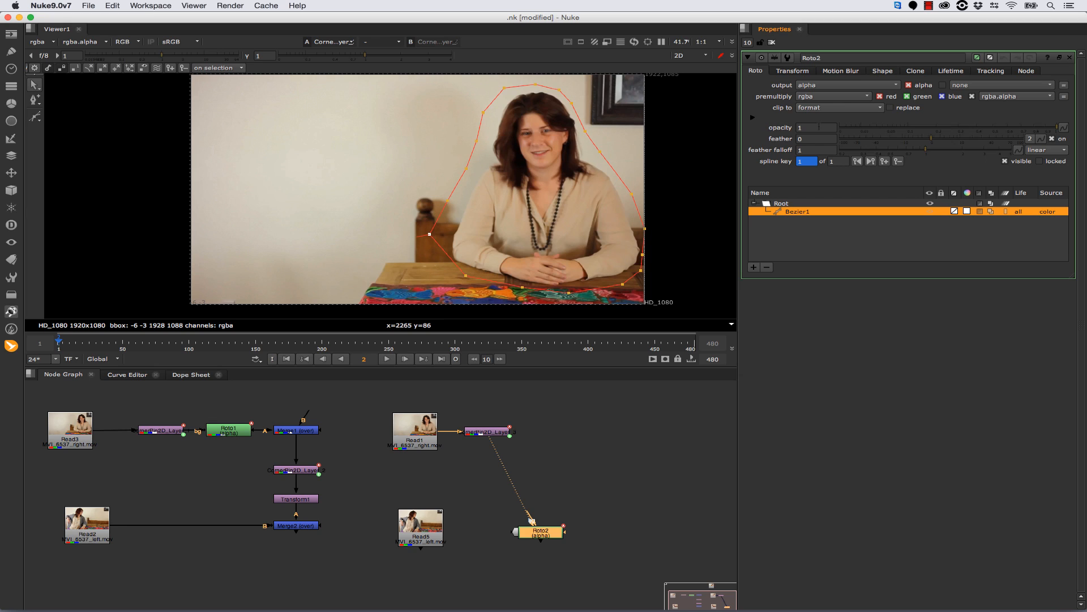
{"action": "left_click_drag", "start_coordinate": [495, 434], "coordinate": [512, 437]}
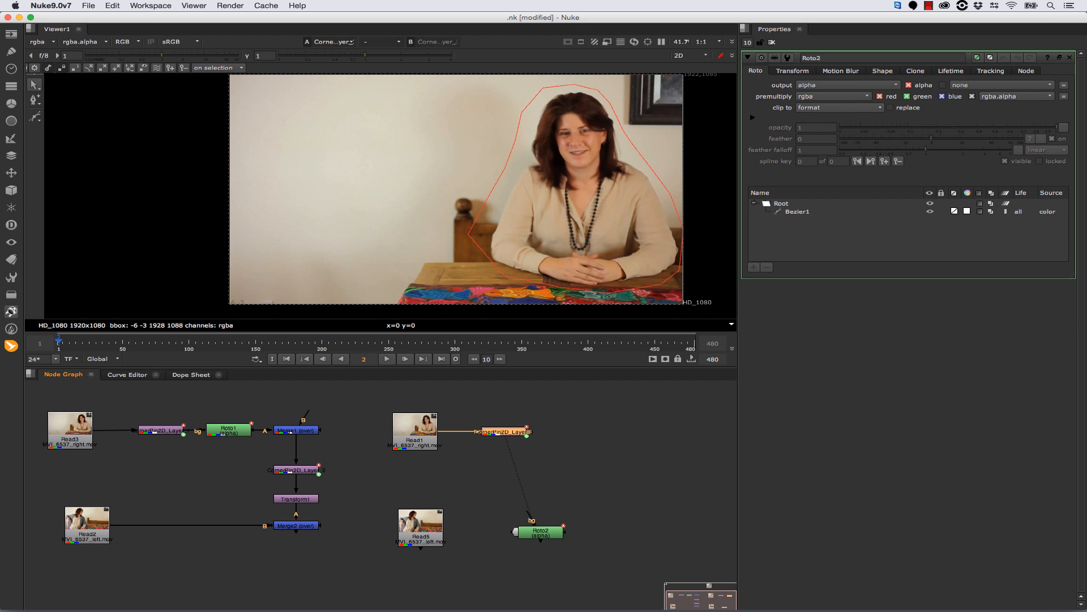
{"action": "left_click", "coordinate": [560, 481]}
{"action": "left_click_drag", "start_coordinate": [541, 532], "coordinate": [576, 435]}
{"action": "key", "text": "1"}
{"action": "left_click", "coordinate": [517, 532]}
{"action": "left_click", "coordinate": [580, 435]}
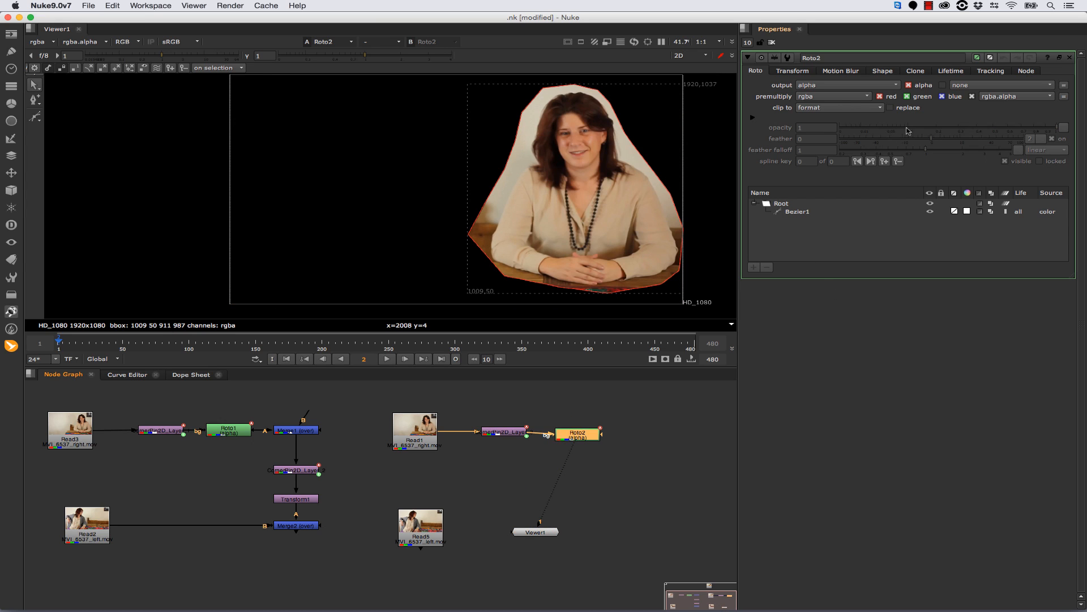
Set the Bezier shape's feather to 62 and its feather falloff to 3.65 in the Roto2 node
{"action": "left_click", "coordinate": [799, 212]}
{"action": "left_click_drag", "start_coordinate": [931, 139], "coordinate": [995, 147]}
{"action": "mouse_move", "coordinate": [993, 138]}
{"action": "left_mouse_down"}
{"action": "mouse_move", "coordinate": [1013, 139]}
{"action": "mouse_move", "coordinate": [1004, 139]}
{"action": "left_mouse_up"}
Add a Merge node after Roto2, then a second Merge below it with the loose left-hand Read node connected as its B input
{"action": "left_click_drag", "start_coordinate": [581, 433], "coordinate": [579, 430]}
{"action": "key", "text": "m"}
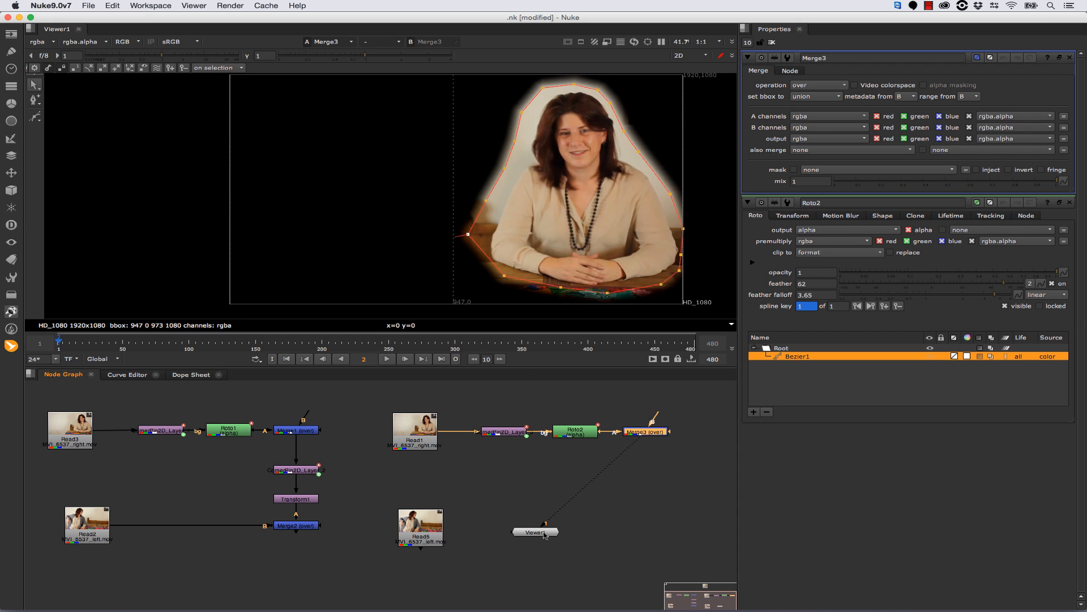
{"action": "left_click_drag", "start_coordinate": [544, 534], "coordinate": [704, 563]}
{"action": "left_click", "coordinate": [645, 433]}
{"action": "key", "text": "m"}
{"action": "left_click_drag", "start_coordinate": [703, 434], "coordinate": [421, 532]}
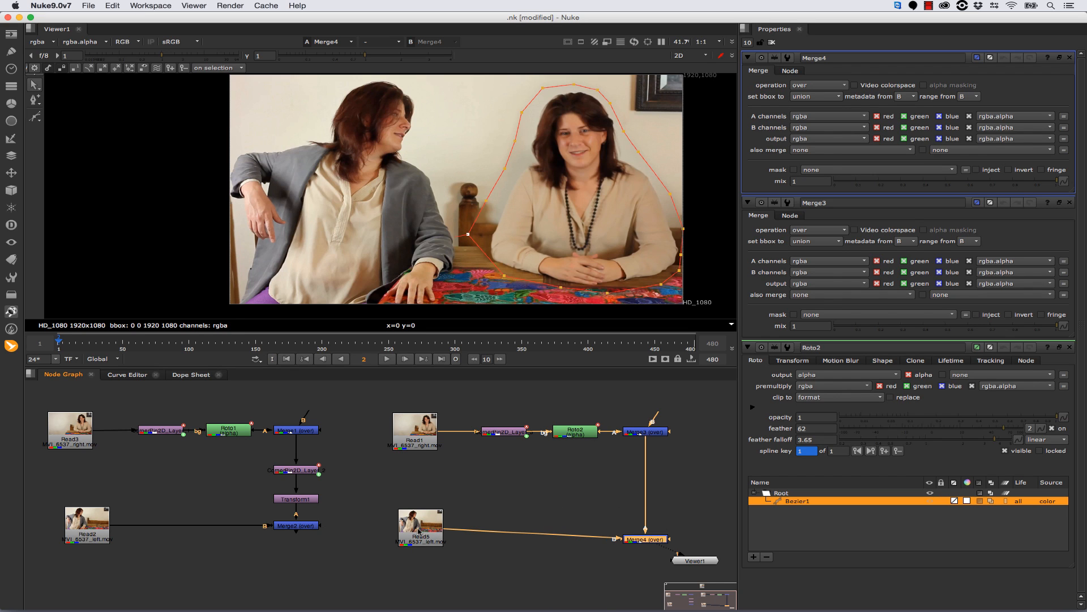
{"action": "left_click_drag", "start_coordinate": [419, 528], "coordinate": [416, 529]}
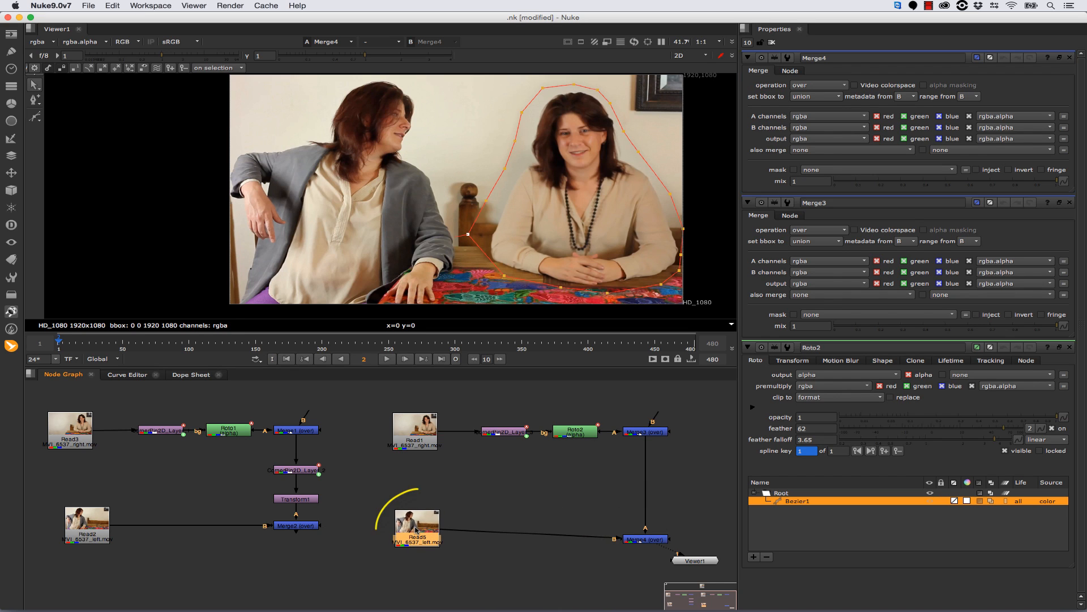
{"action": "left_click", "coordinate": [657, 432]}
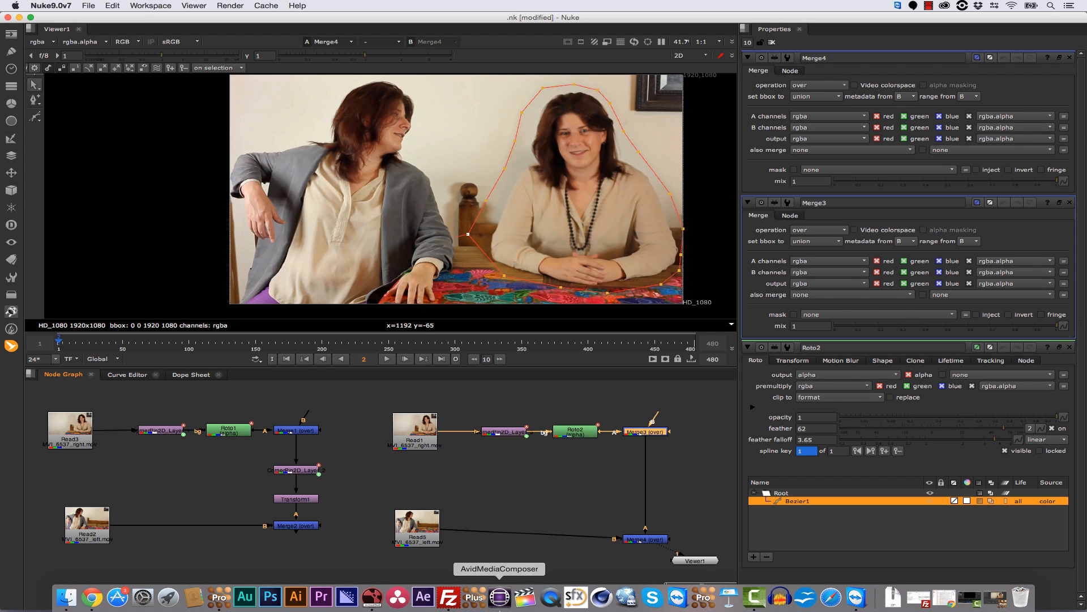
Switch to mocha Pro, open the recent project MVI_6537_left_stable.mocha and display Layer 1's planar surface
{"action": "left_click", "coordinate": [219, 593]}
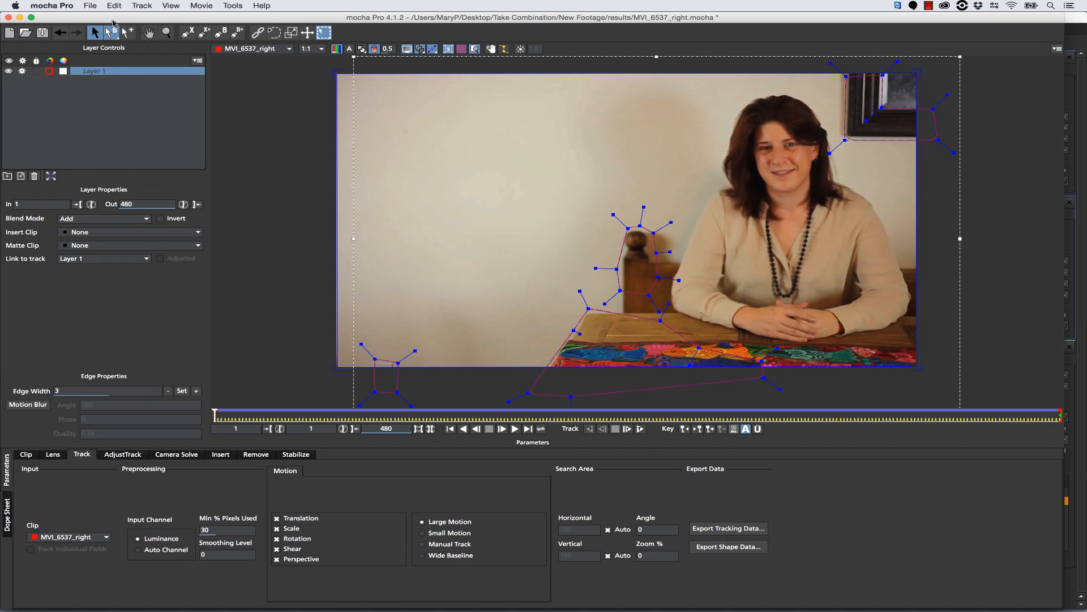
{"action": "left_click", "coordinate": [99, 5]}
{"action": "mouse_move", "coordinate": [103, 38]}
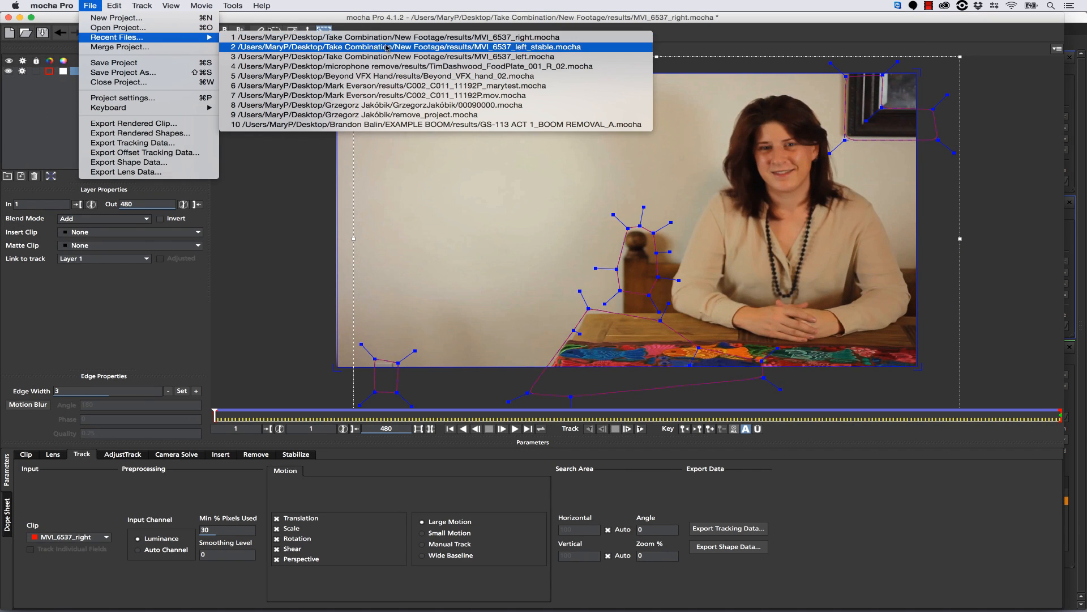
{"action": "left_click", "coordinate": [387, 47]}
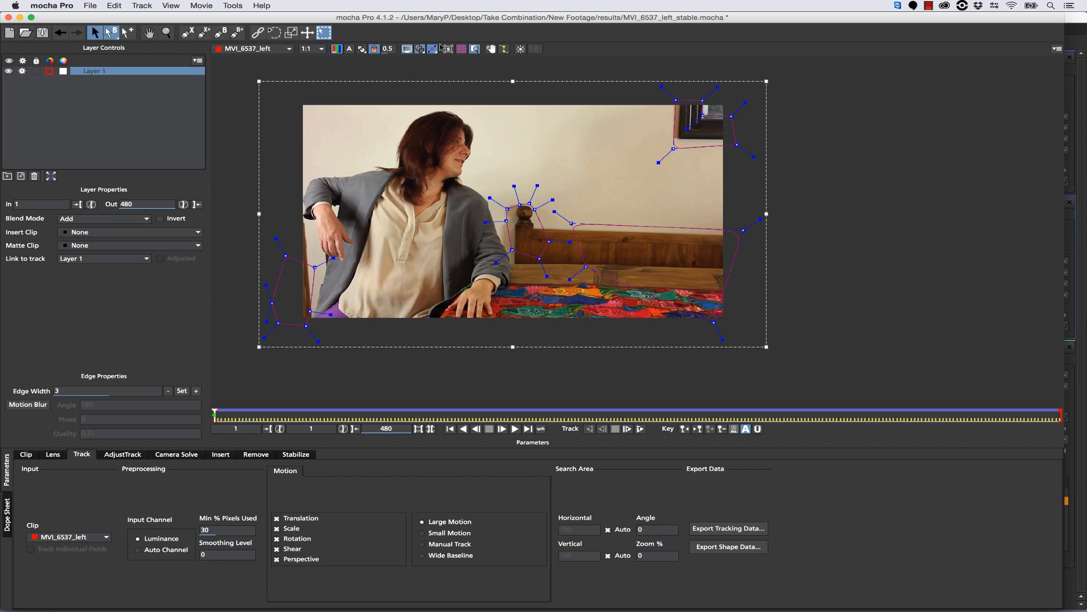
{"action": "left_click", "coordinate": [447, 48]}
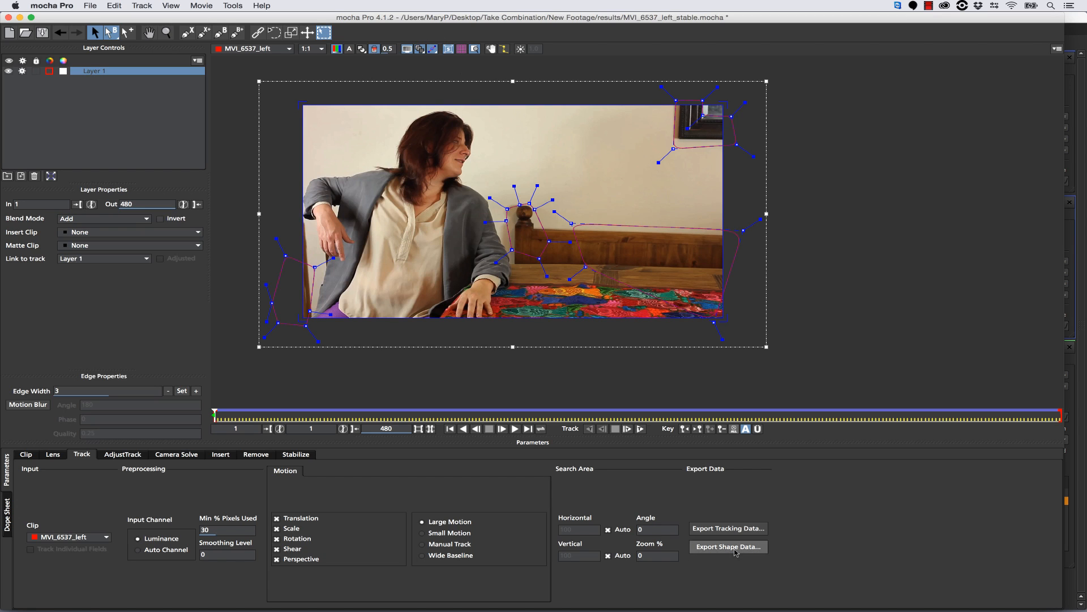
Copy Layer 1's tracking data to the clipboard in Nuke Corner Pin (*.nk) format with Invert disabled
{"action": "left_click_drag", "start_coordinate": [221, 417], "coordinate": [134, 380]}
{"action": "left_click", "coordinate": [722, 529]}
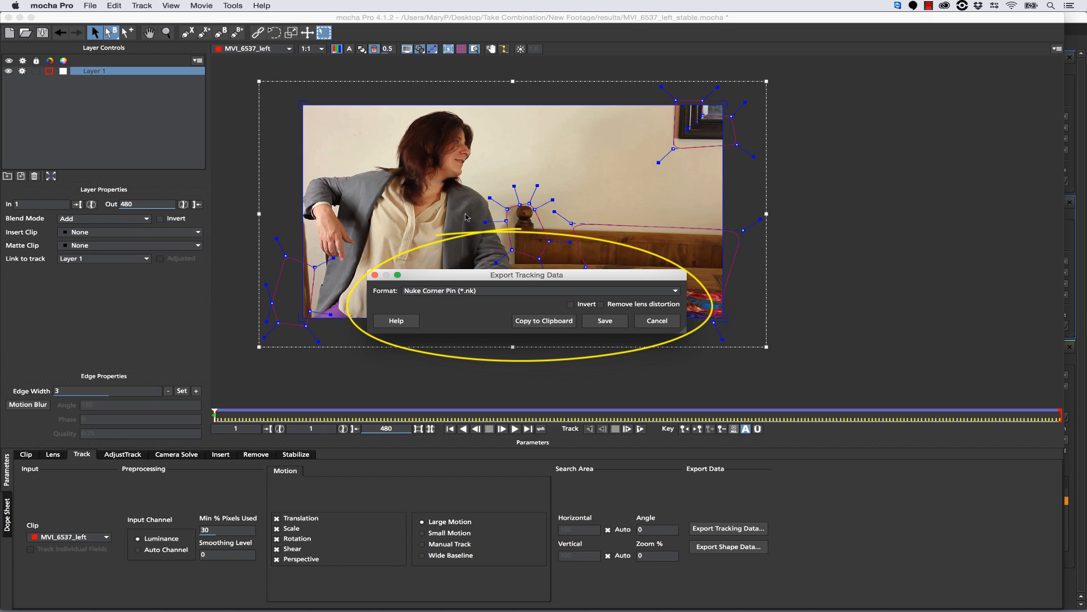
{"action": "left_click", "coordinate": [526, 320]}
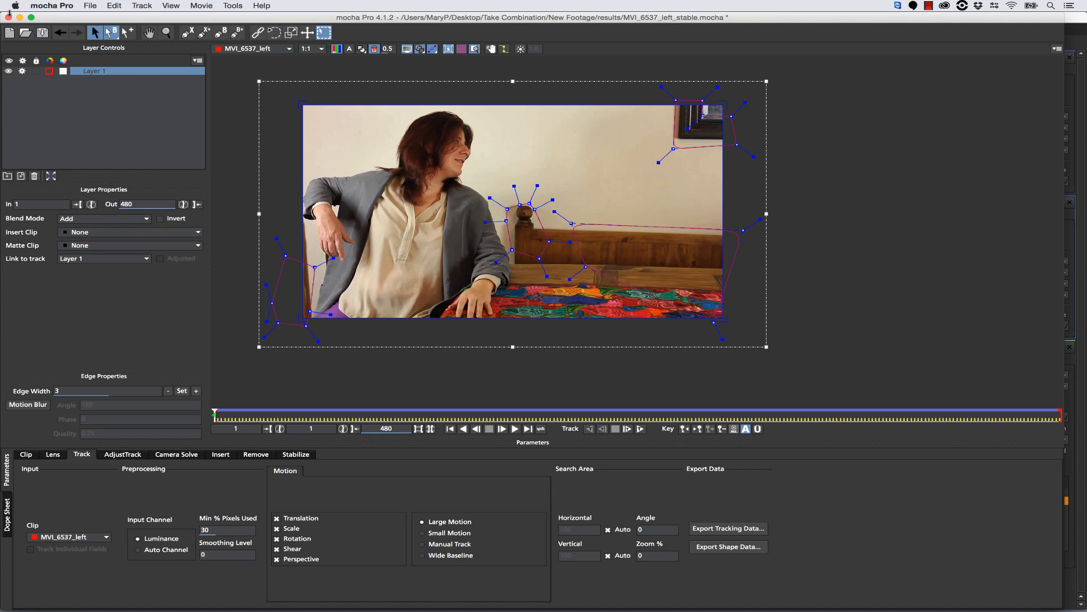
Return to Nuke, paste the corner pin between Merge3 and Merge4, and space it clear of Merge3
{"action": "left_click", "coordinate": [19, 18]}
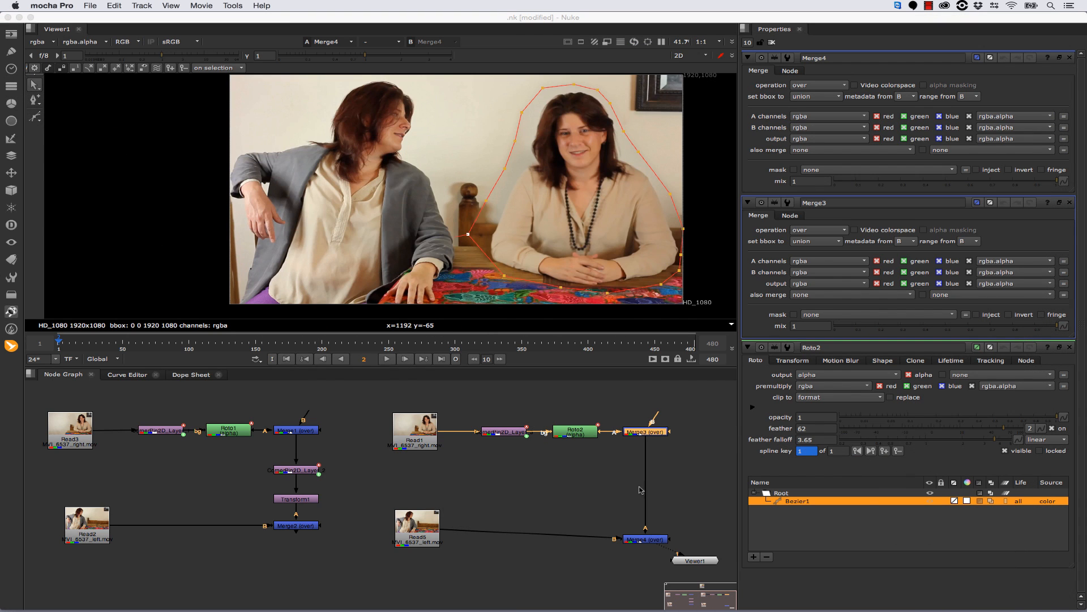
{"action": "left_click", "coordinate": [655, 434]}
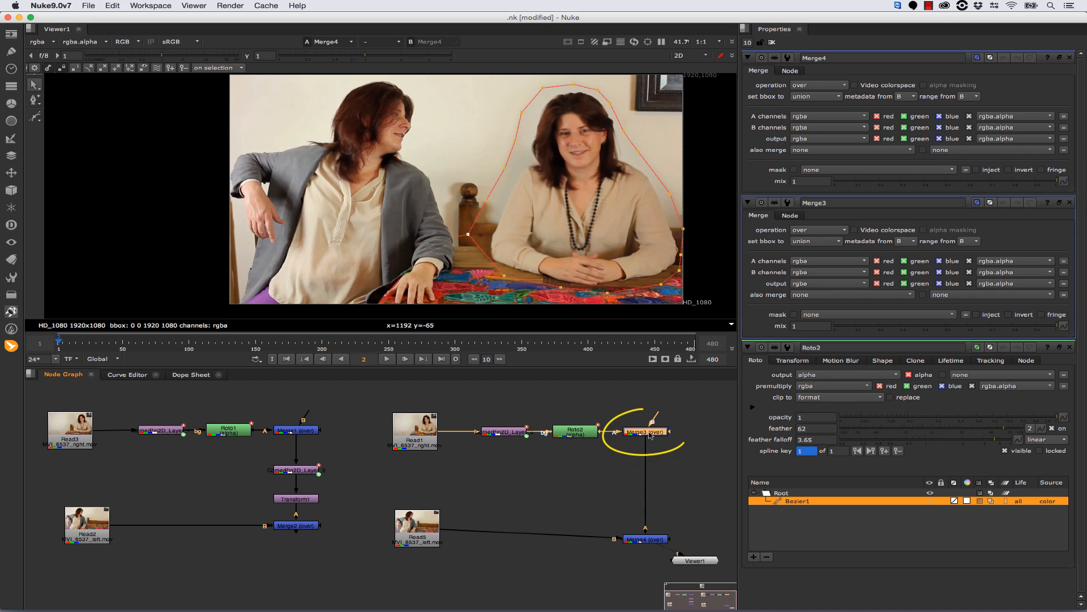
{"action": "key", "text": "super+v"}
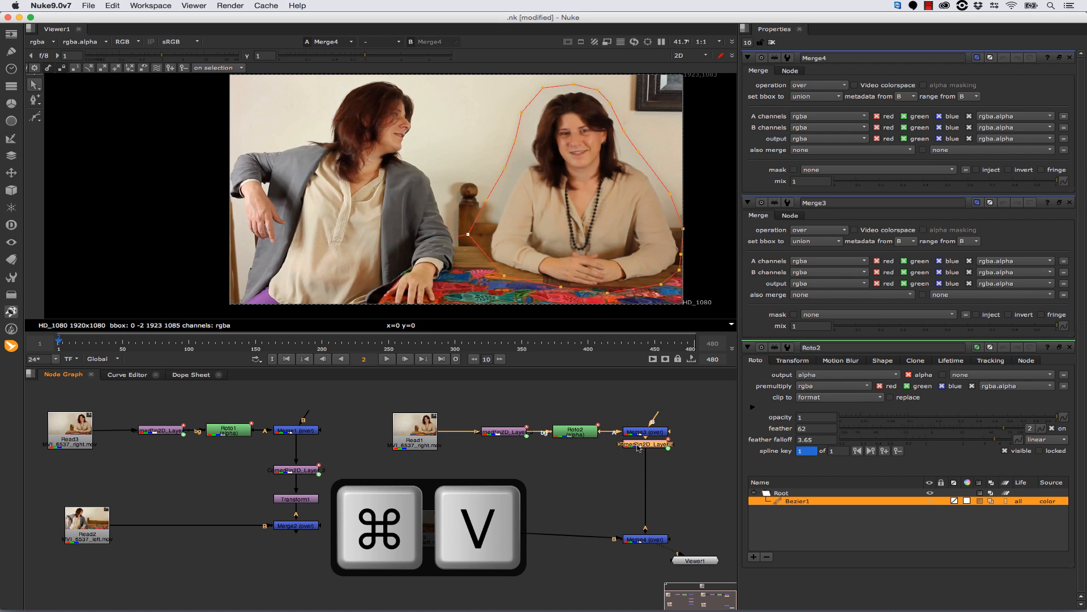
{"action": "left_click_drag", "start_coordinate": [638, 446], "coordinate": [637, 465]}
View Merge4's output and play the composite to check how the two takes move together
{"action": "key", "text": "1"}
{"action": "left_click", "coordinate": [645, 539]}
{"action": "key", "text": "1"}
{"action": "left_click", "coordinate": [386, 359]}
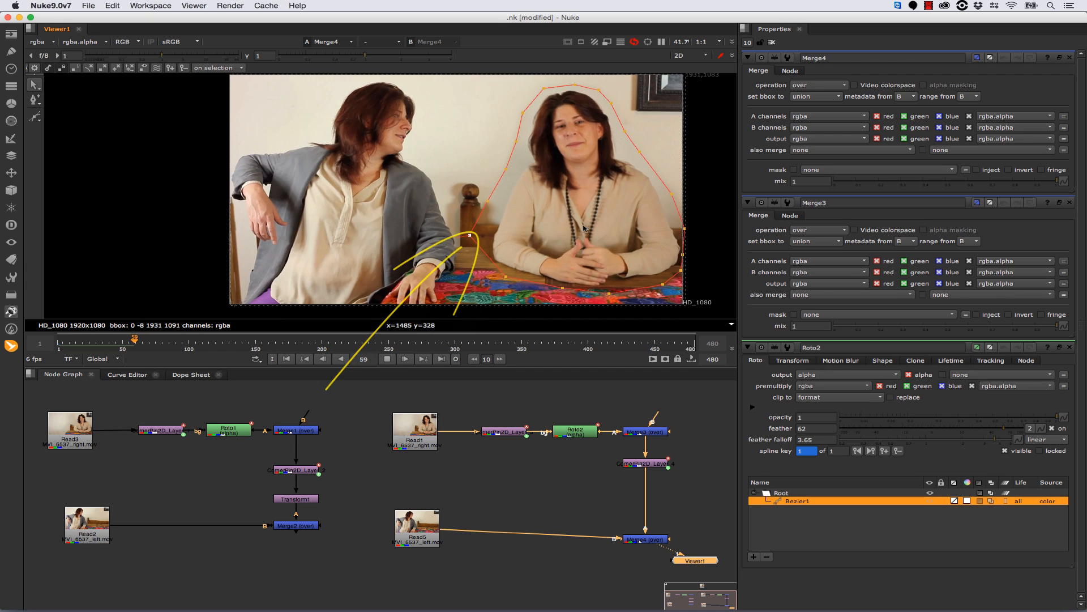
{"action": "left_click", "coordinate": [387, 359]}
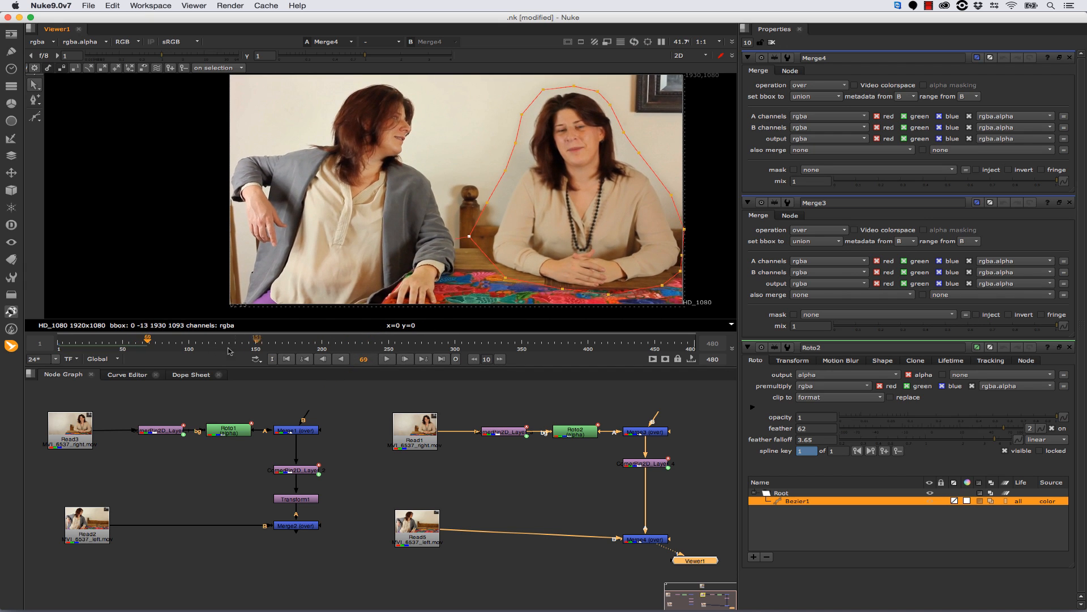
At frame 2, add a Transform node after the pasted corner pin and translate the seated woman to x 20, y 76
{"action": "left_click", "coordinate": [60, 344]}
{"action": "left_click", "coordinate": [656, 465]}
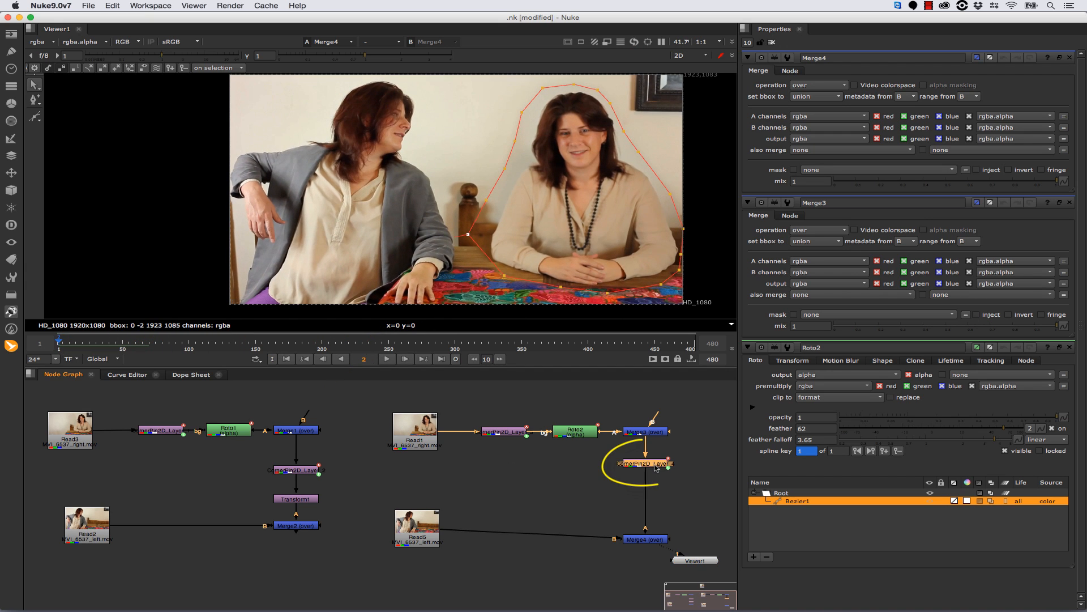
{"action": "key", "text": "Tab"}
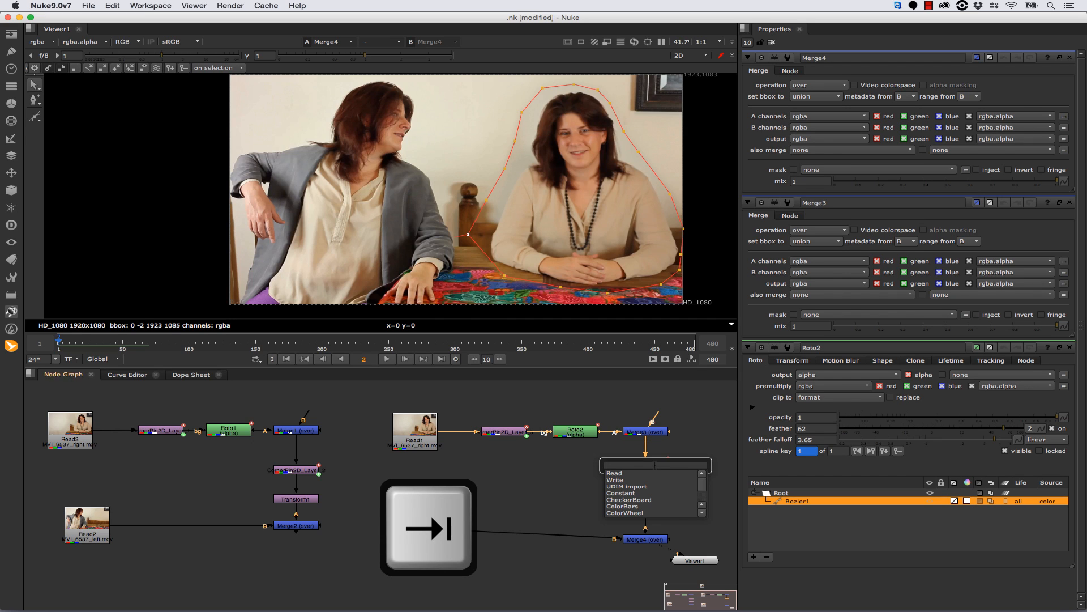
{"action": "type", "text": "trans"}
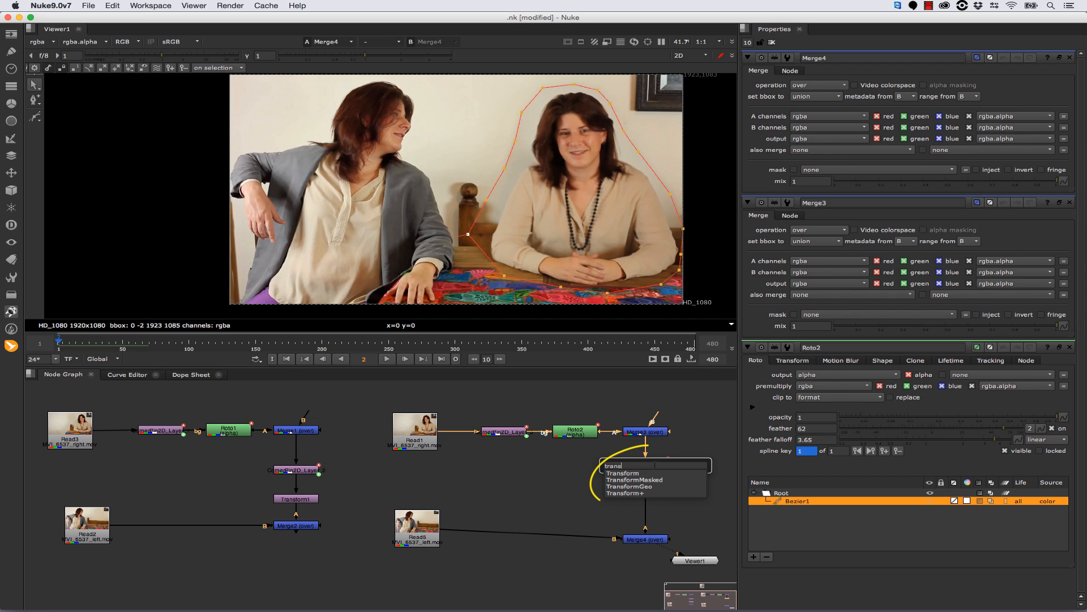
{"action": "key", "text": "Return"}
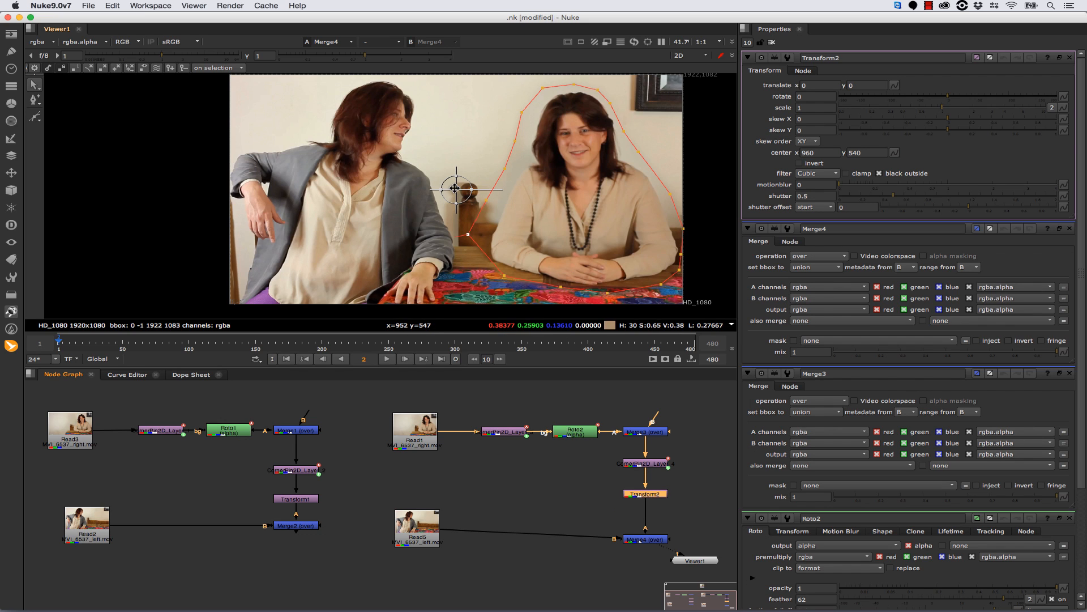
{"action": "left_click_drag", "start_coordinate": [456, 189], "coordinate": [462, 173]}
{"action": "left_click", "coordinate": [606, 403]}
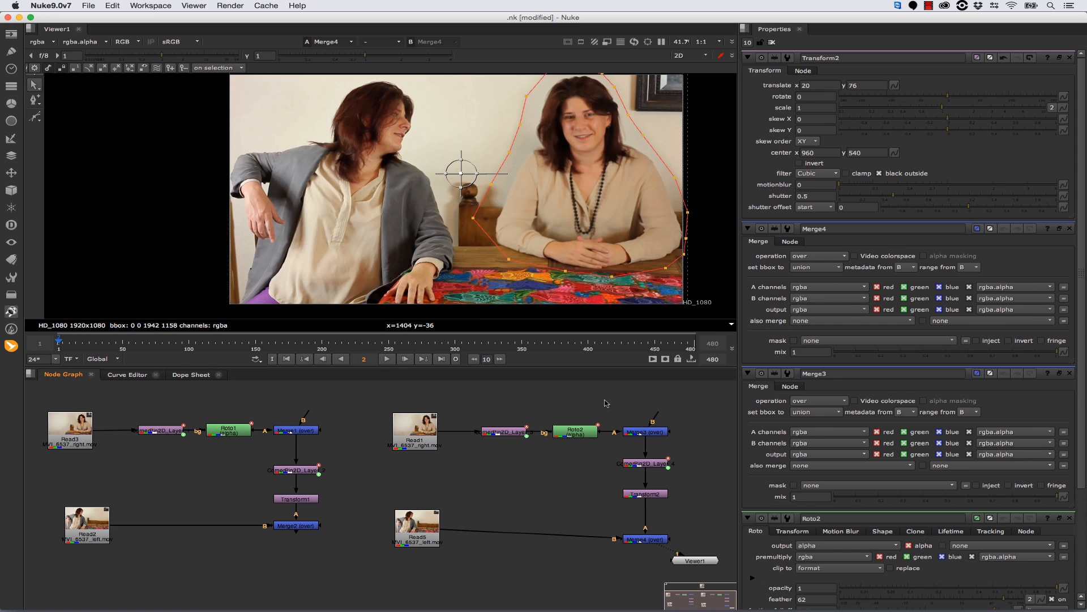
Close all open node properties so the composite shows without overlays
{"action": "left_click", "coordinate": [1070, 58]}
{"action": "left_click", "coordinate": [1070, 57]}
{"action": "left_click", "coordinate": [1069, 58]}
{"action": "left_click", "coordinate": [1069, 57]}
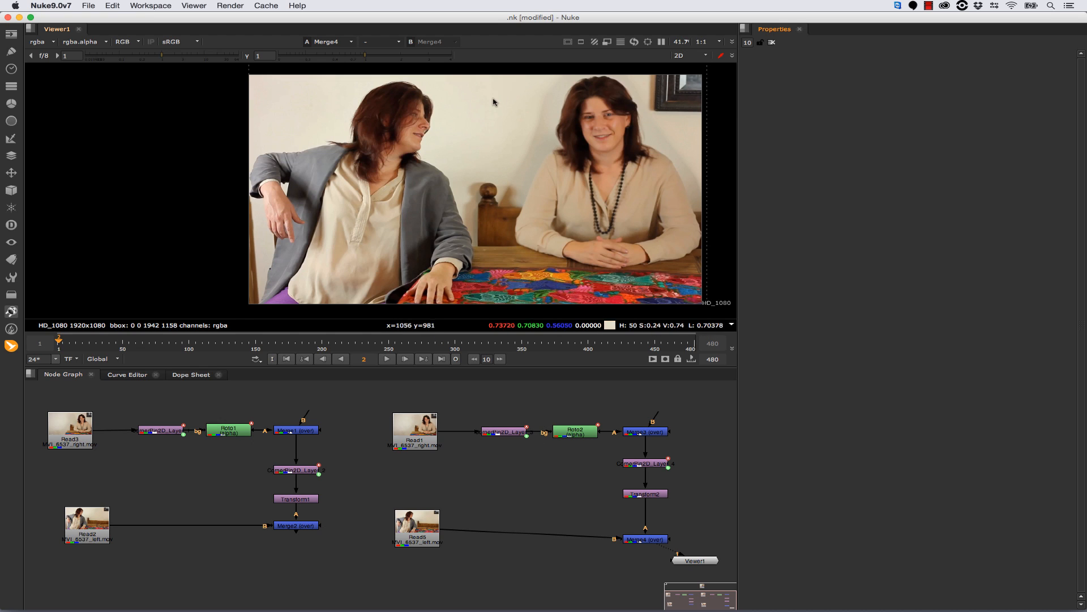
Reopen Roto2's properties and set the Bezier's feather to 41 and feather falloff to 1.72
{"action": "double_click", "coordinate": [575, 432]}
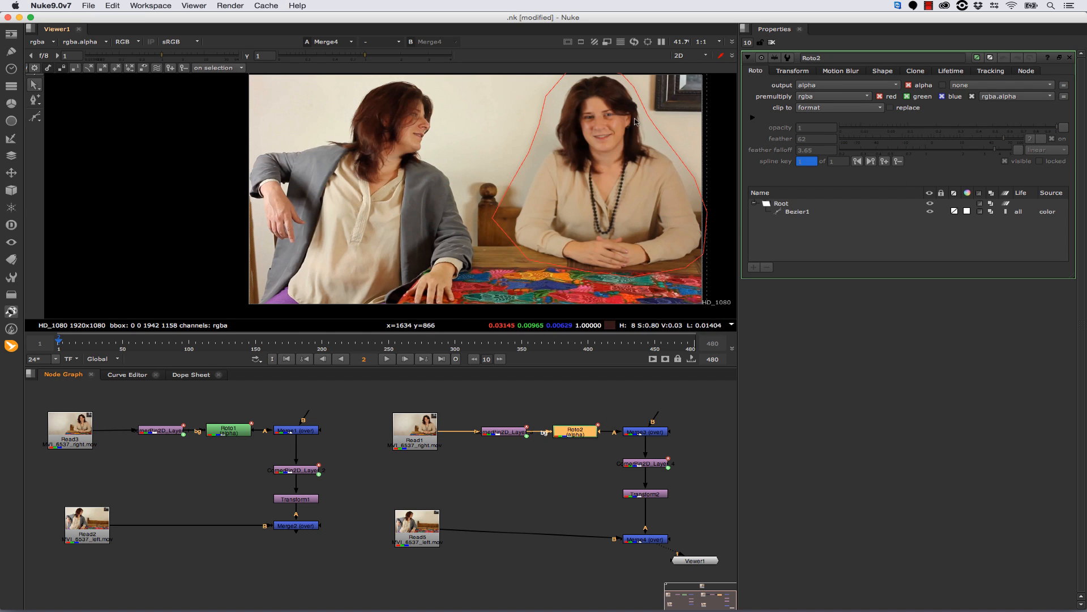
{"action": "left_click", "coordinate": [800, 213]}
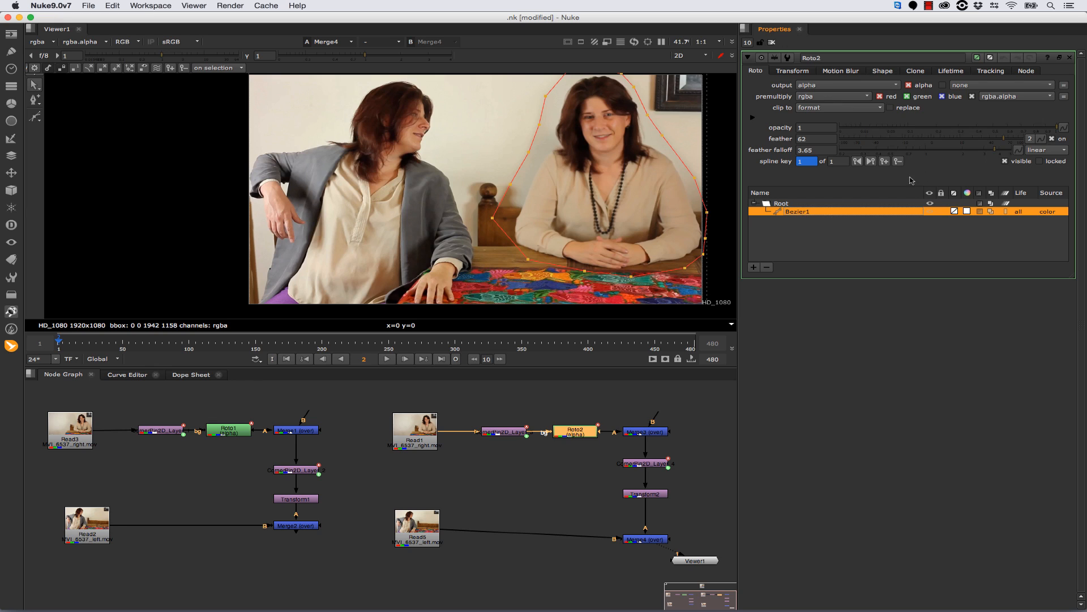
{"action": "left_click_drag", "start_coordinate": [981, 152], "coordinate": [957, 154]}
{"action": "left_click_drag", "start_coordinate": [1024, 139], "coordinate": [991, 142]}
Restrict selection to feather points and pull the Bezier's feather points outward around the seated woman, mostly along the wall between the women
{"action": "left_click", "coordinate": [34, 84]}
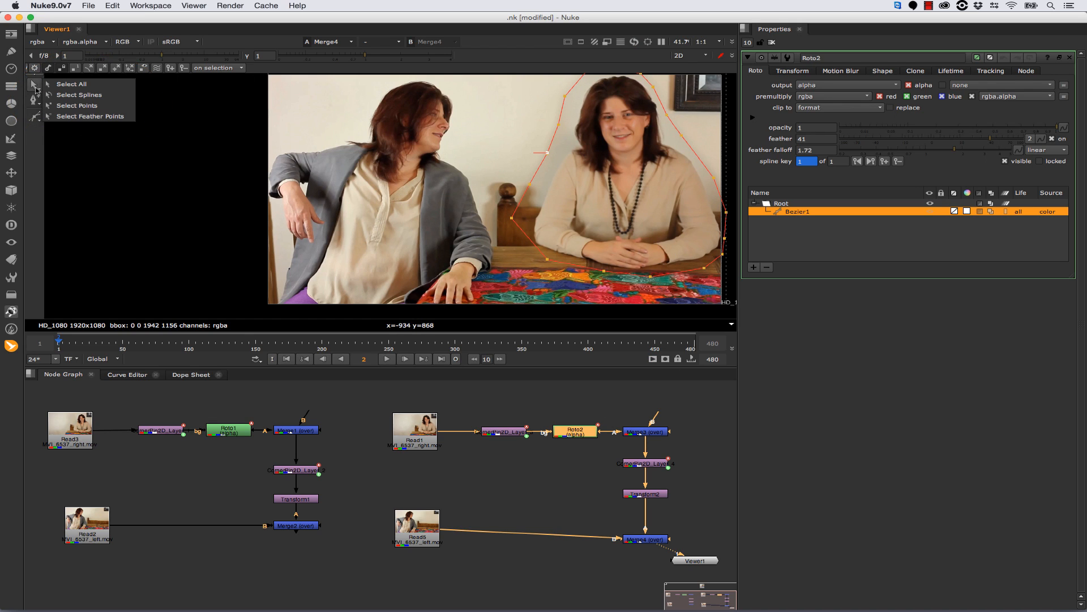
{"action": "left_click", "coordinate": [85, 117]}
{"action": "left_click_drag", "start_coordinate": [547, 153], "coordinate": [507, 122]}
{"action": "left_click_drag", "start_coordinate": [558, 124], "coordinate": [550, 75]}
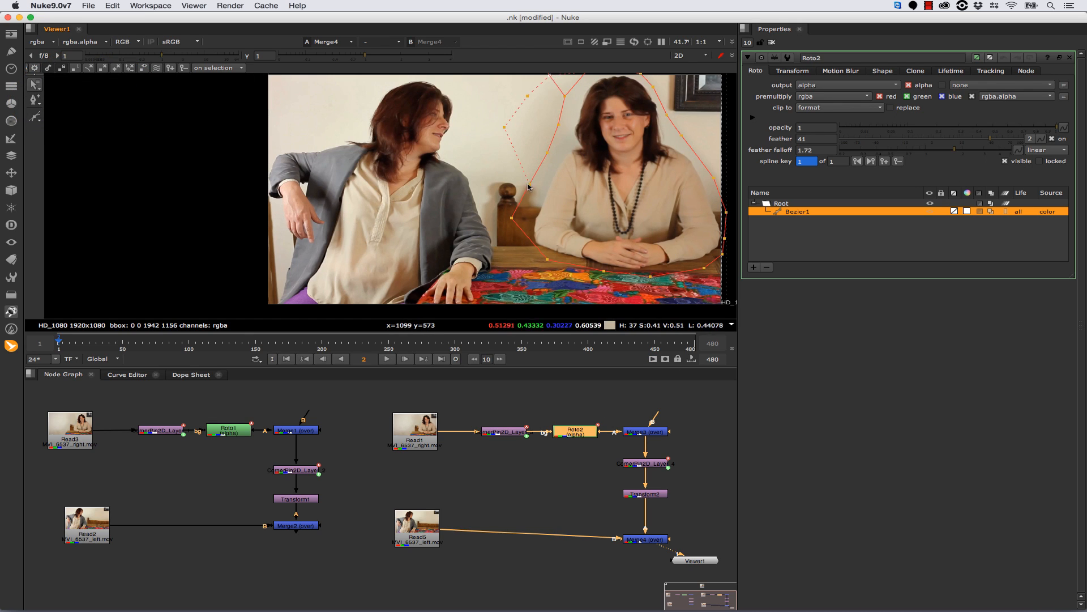
{"action": "left_click_drag", "start_coordinate": [529, 184], "coordinate": [492, 135]}
{"action": "left_click_drag", "start_coordinate": [507, 122], "coordinate": [501, 109]}
{"action": "left_click_drag", "start_coordinate": [528, 96], "coordinate": [521, 85]}
{"action": "left_click_drag", "start_coordinate": [549, 76], "coordinate": [546, 72]}
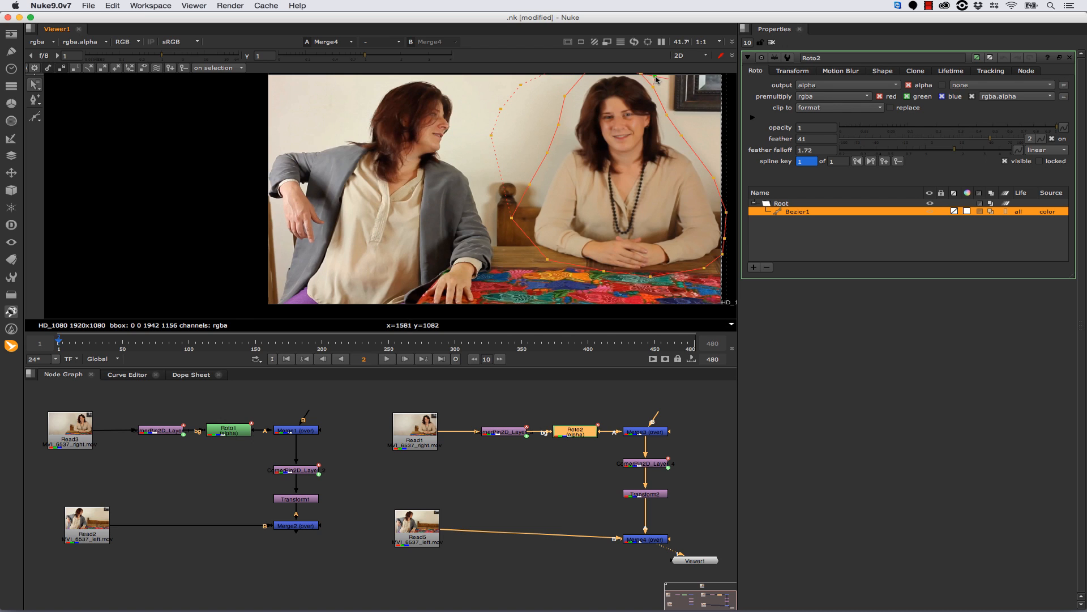
{"action": "left_click_drag", "start_coordinate": [714, 177], "coordinate": [725, 177]}
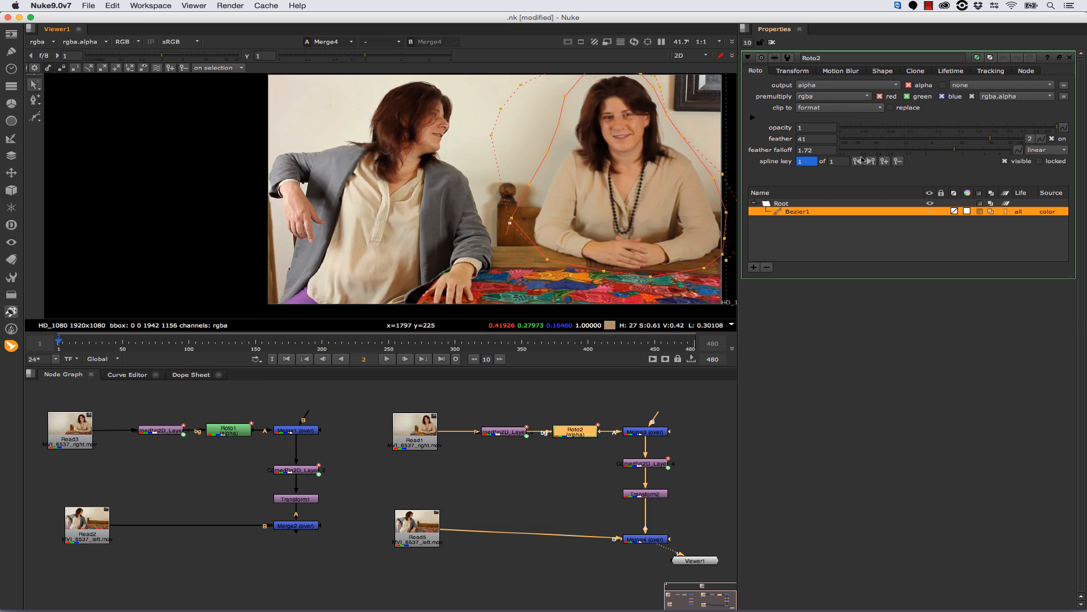
Close Roto2's properties and play back the finished Nuke composite
{"action": "left_click", "coordinate": [1068, 58]}
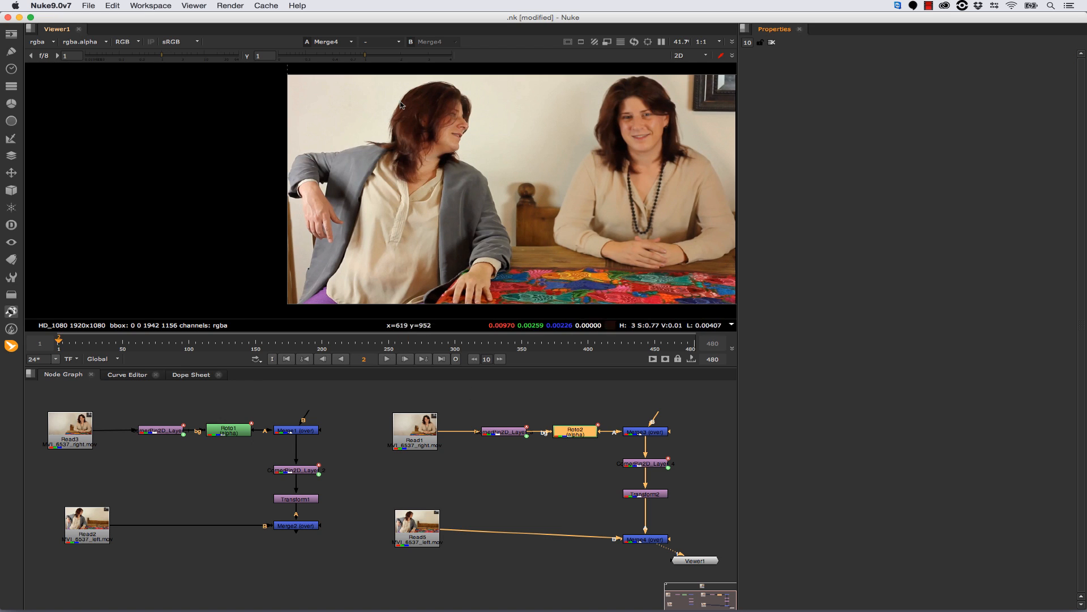
{"action": "left_click_drag", "start_coordinate": [222, 203], "coordinate": [122, 203]}
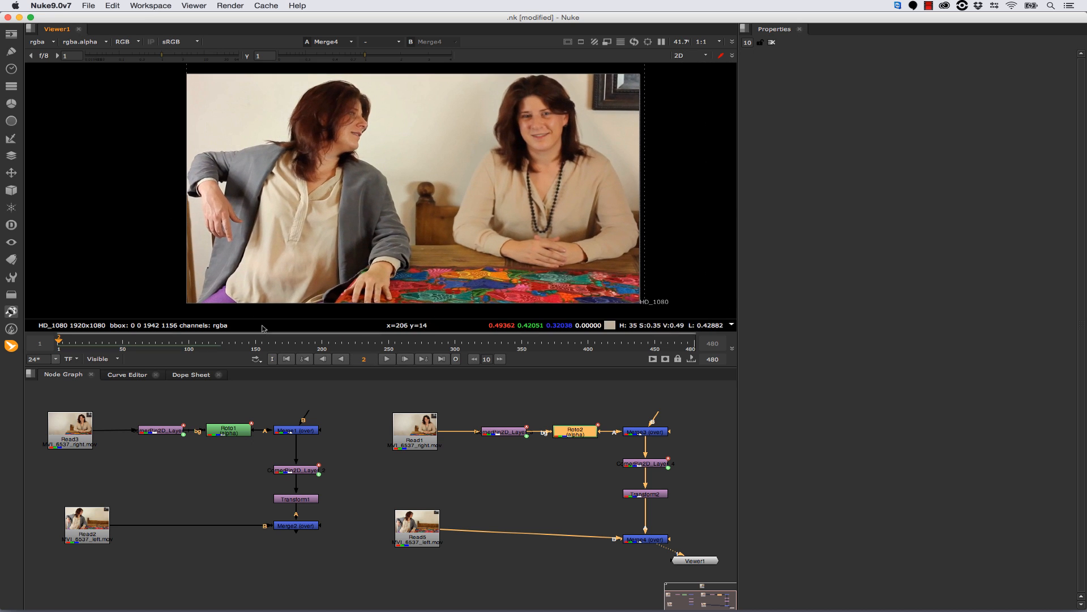
{"action": "left_click", "coordinate": [386, 359]}
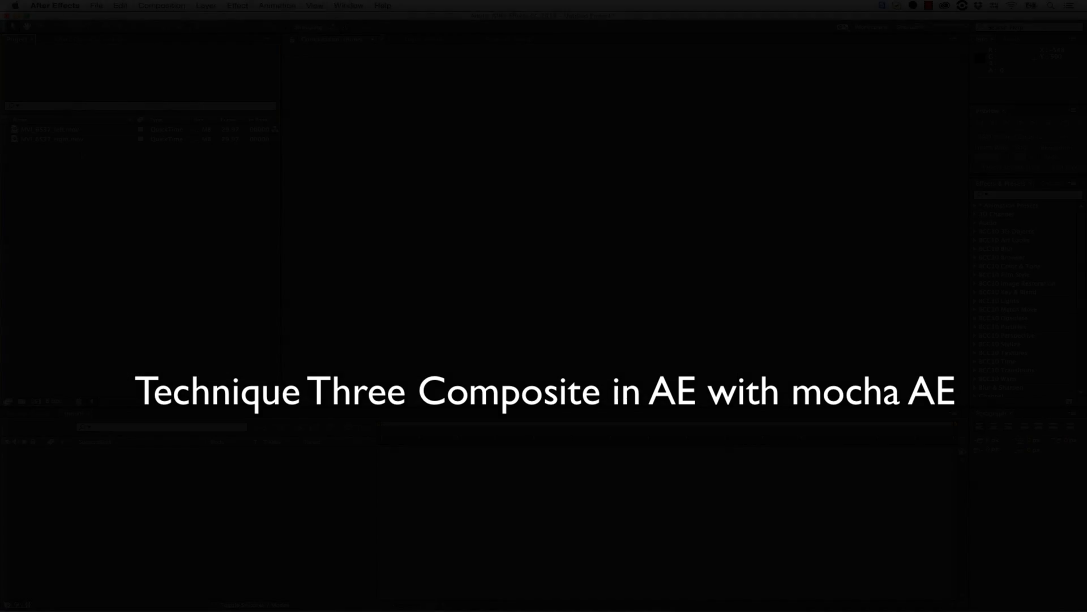
In After Effects, create a composition from MVI_6537_left.mov and add MVI_6537_right.mov above it as a hidden layer
{"action": "left_click_drag", "start_coordinate": [50, 129], "coordinate": [158, 503]}
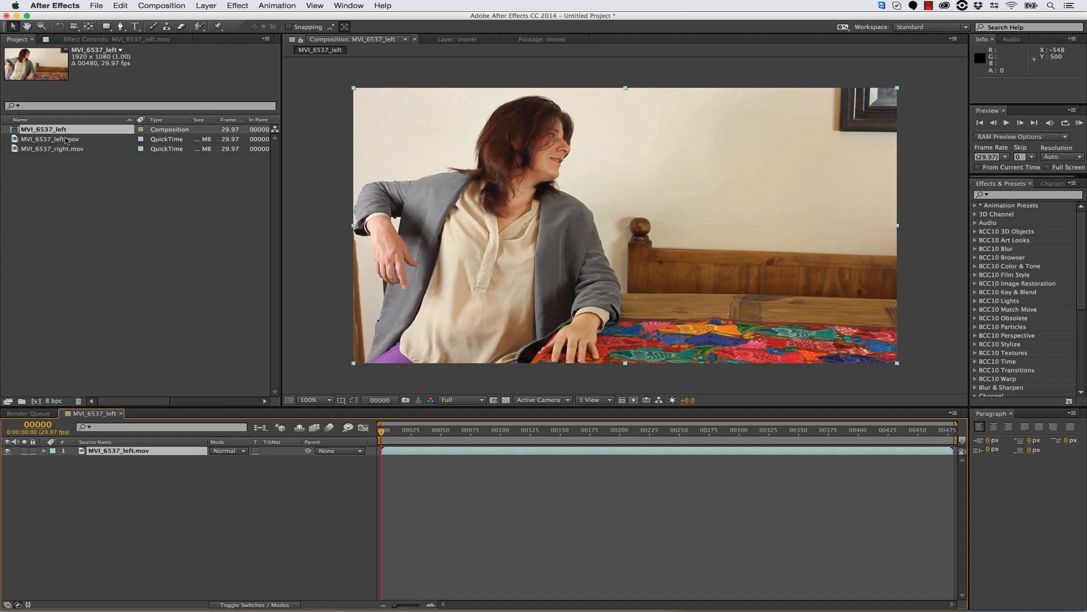
{"action": "left_click_drag", "start_coordinate": [63, 149], "coordinate": [150, 451]}
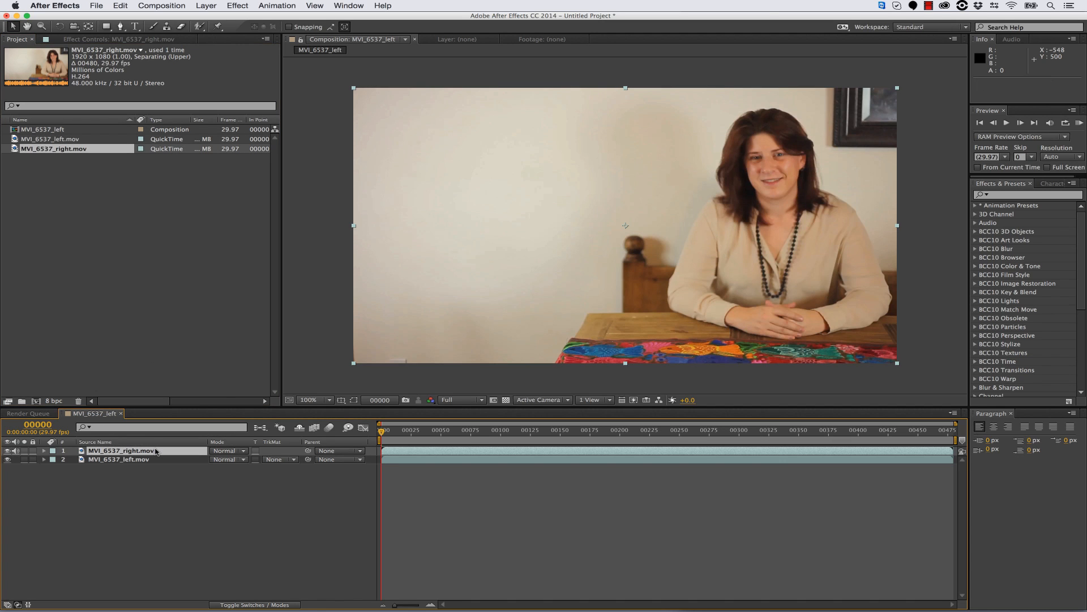
{"action": "left_click", "coordinate": [7, 450]}
Send the MVI_6537_left.mov layer to mocha AE for tracking
{"action": "left_click", "coordinate": [118, 460]}
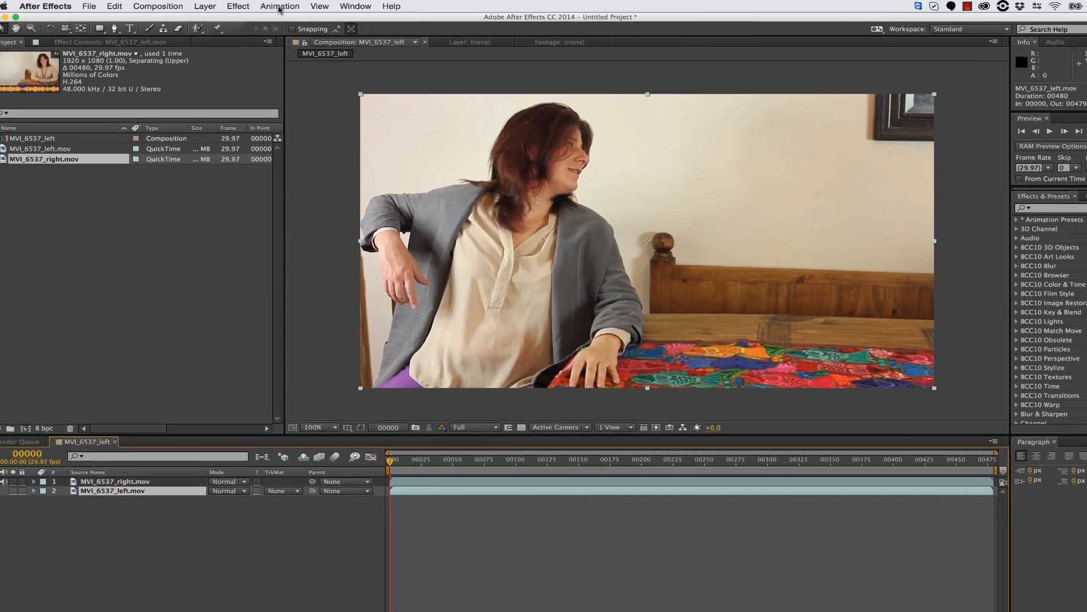
{"action": "left_click", "coordinate": [277, 6]}
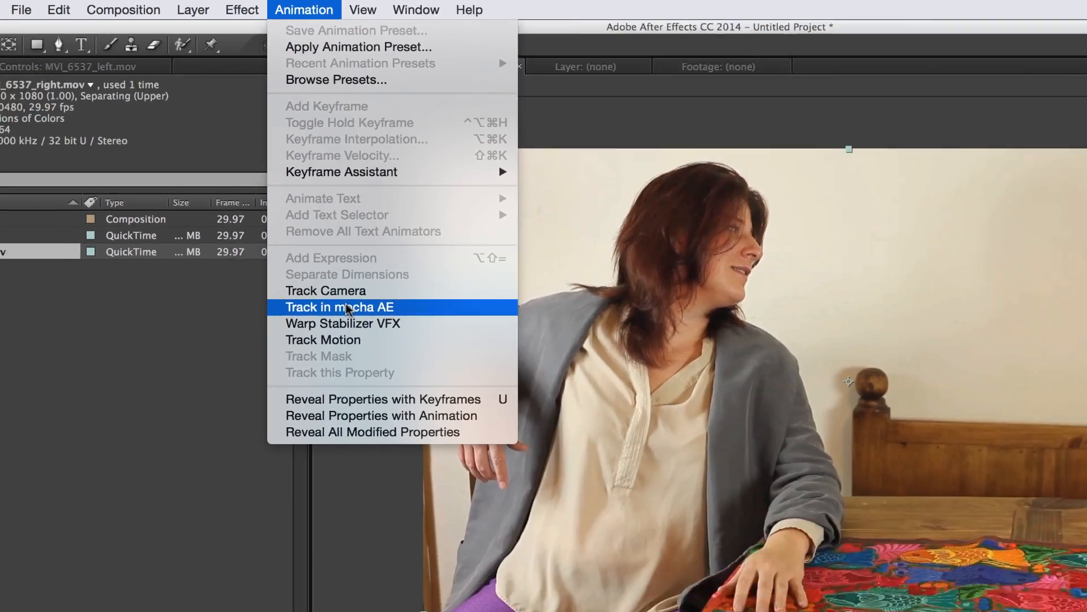
{"action": "left_click", "coordinate": [379, 403]}
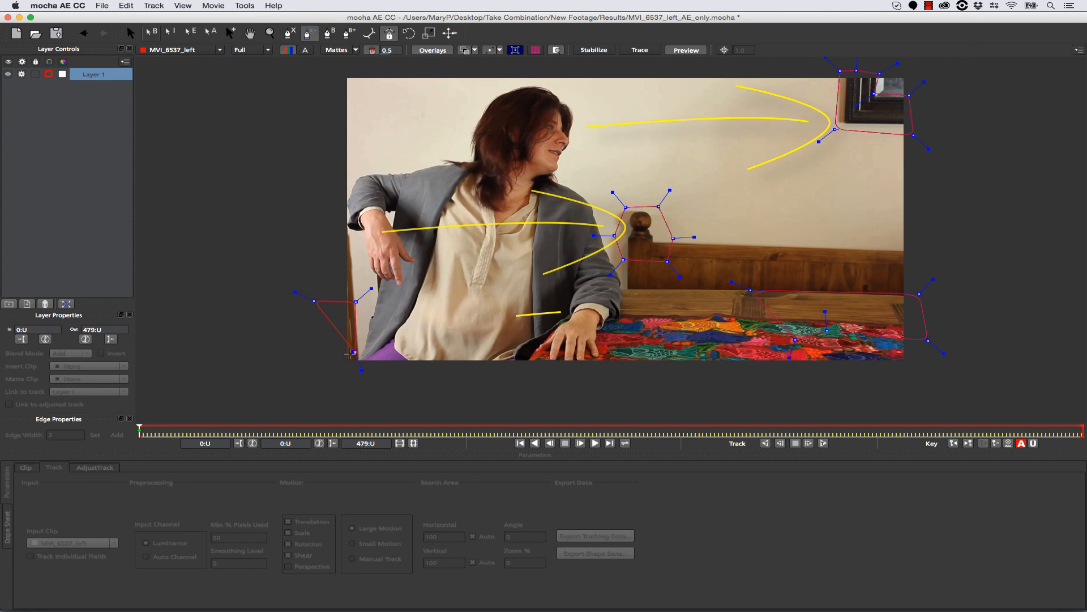
Finish the track shape around the chair edge, track MVI_6537_left forward with Perspective motion enabled, and save the project
{"action": "left_click_drag", "start_coordinate": [356, 302], "coordinate": [359, 292]}
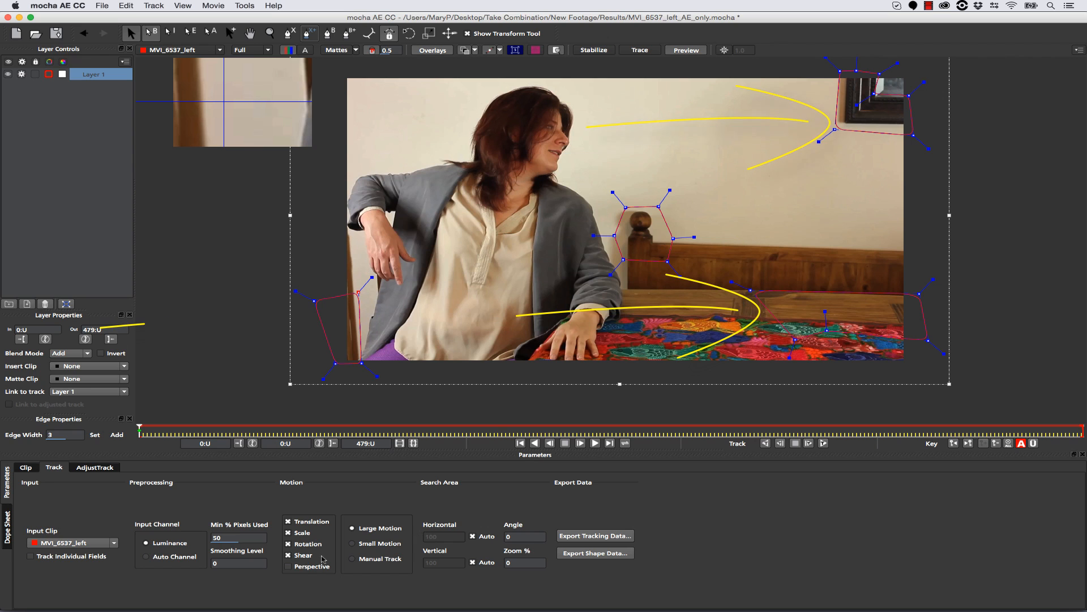
{"action": "left_click", "coordinate": [288, 566]}
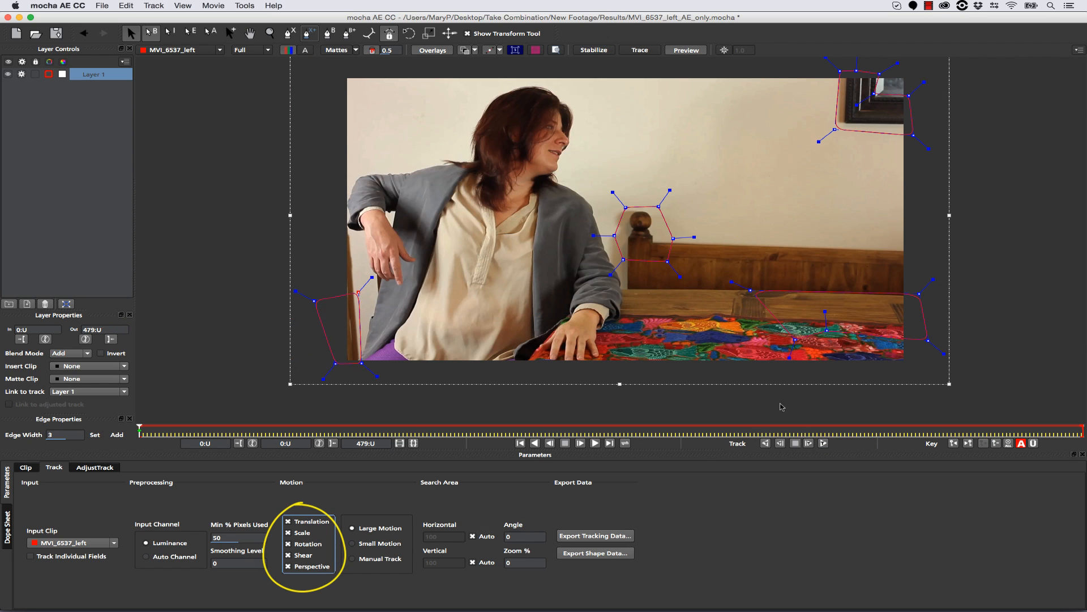
{"action": "left_click", "coordinate": [824, 444]}
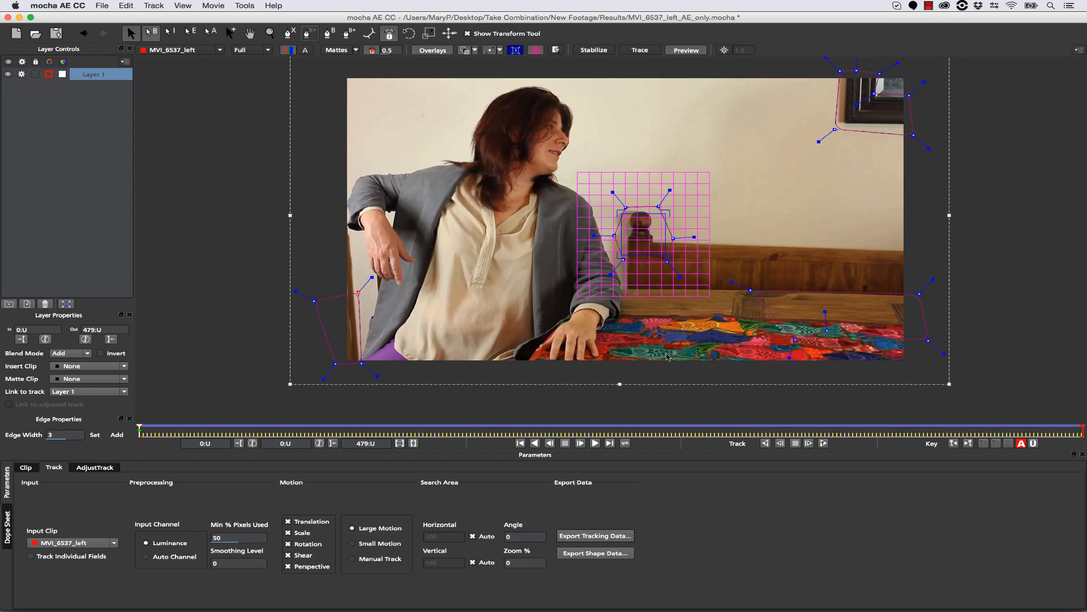
{"action": "key", "text": "super+s"}
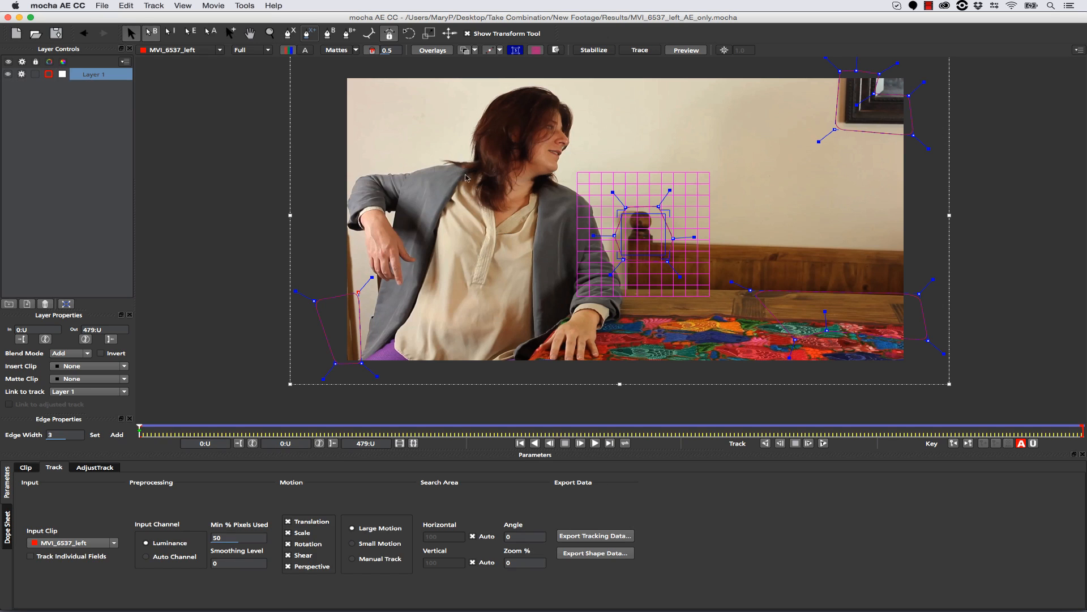
Create a new mocha project named MVI_6537_right_AE_only from the MVI_6537_right.mov clip, saving the current project first
{"action": "left_click", "coordinate": [103, 6]}
{"action": "left_click", "coordinate": [105, 21]}
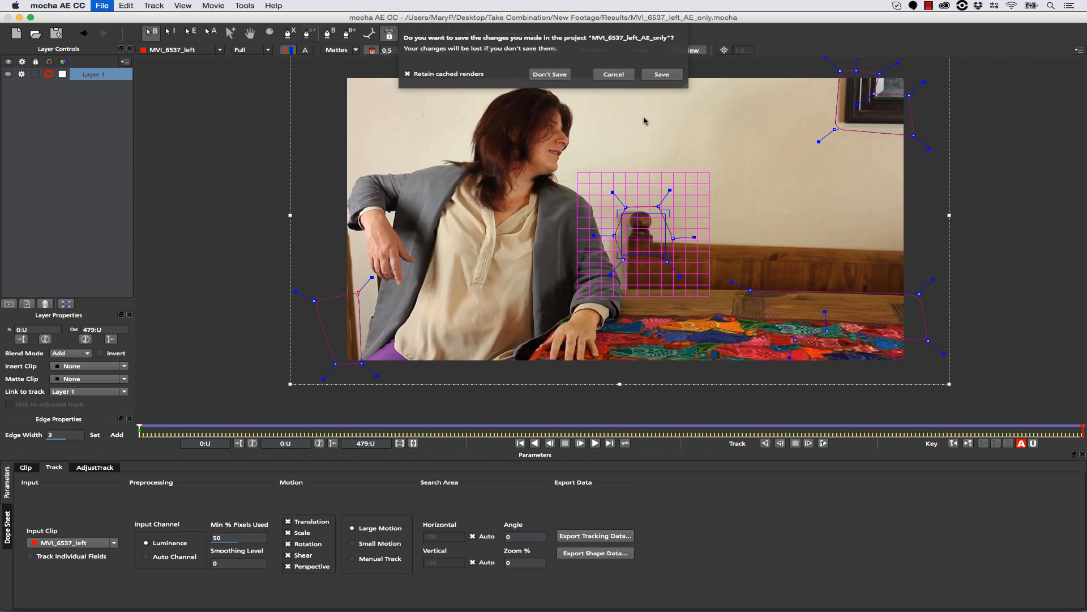
{"action": "left_click", "coordinate": [653, 74]}
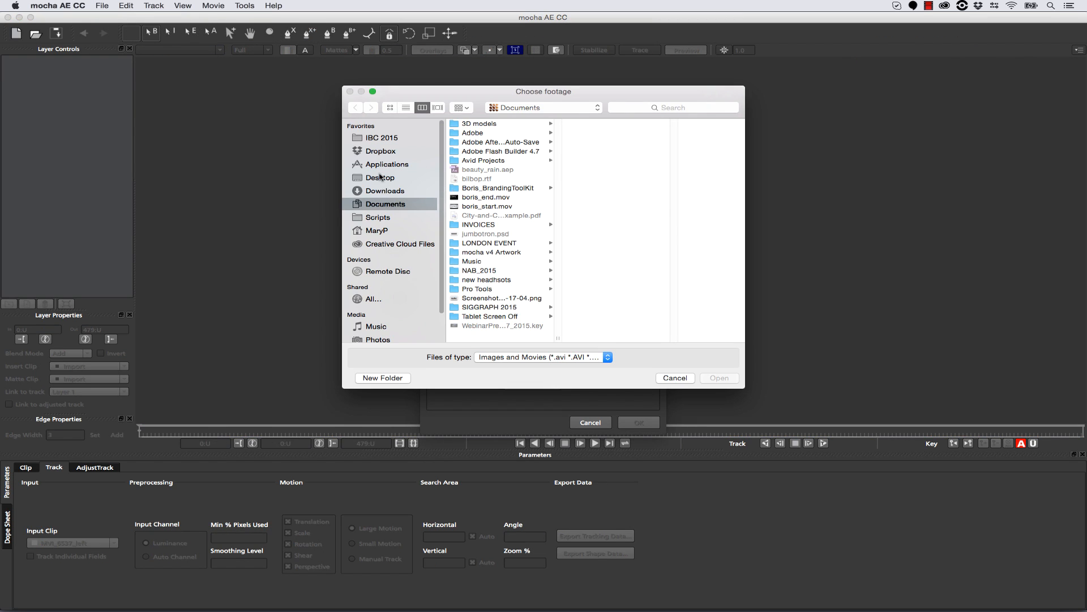
{"action": "left_click", "coordinate": [598, 151]}
{"action": "left_click", "coordinate": [668, 207]}
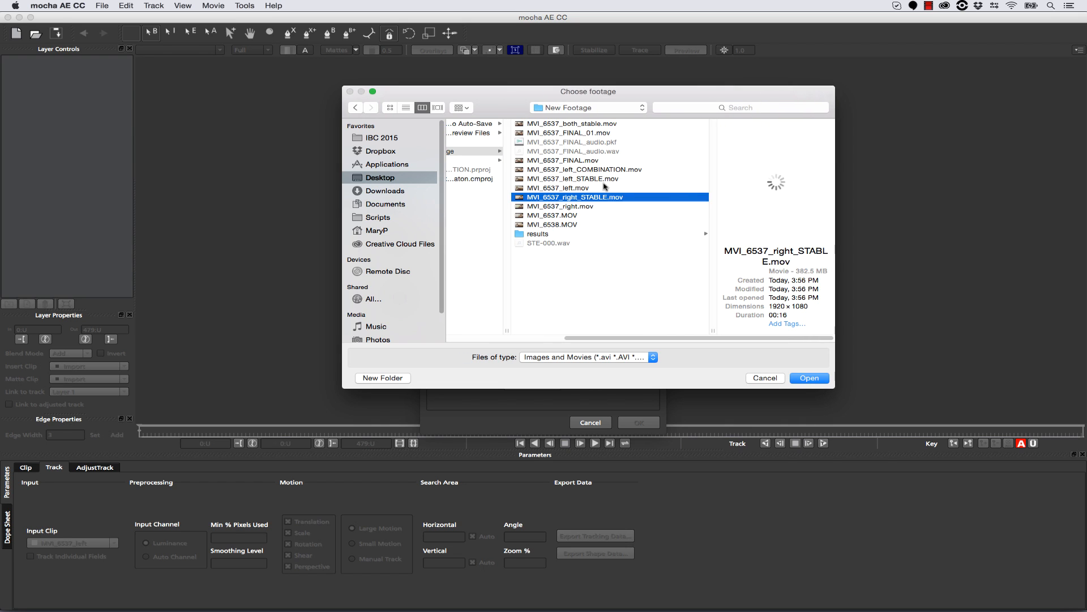
{"action": "left_click", "coordinate": [804, 376]}
{"action": "left_click", "coordinate": [639, 422]}
{"action": "left_click", "coordinate": [527, 338]}
{"action": "left_click", "coordinate": [544, 248]}
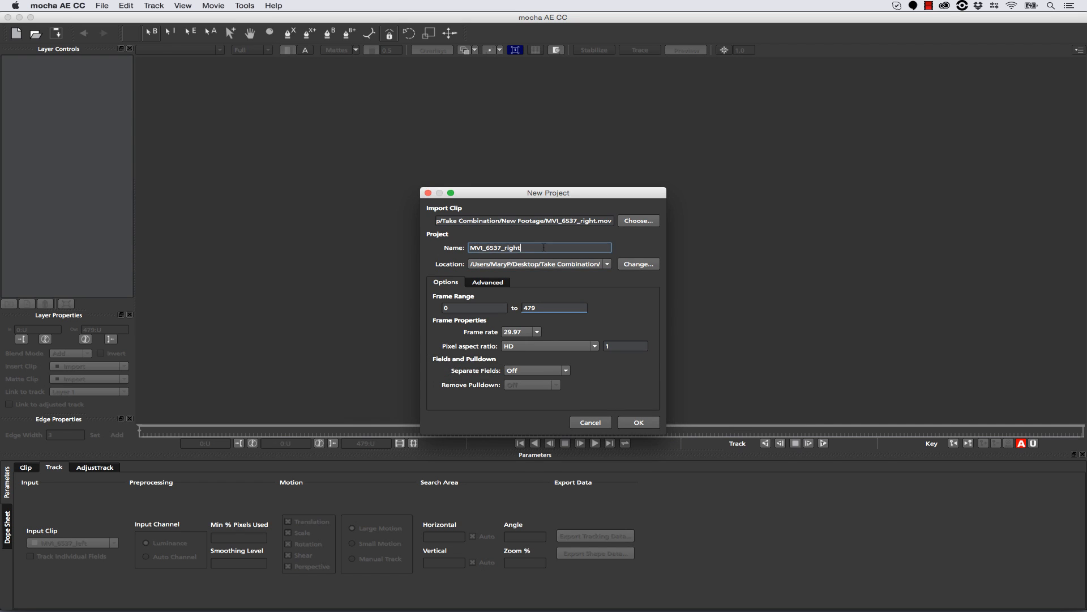
{"action": "left_click", "coordinate": [643, 419]}
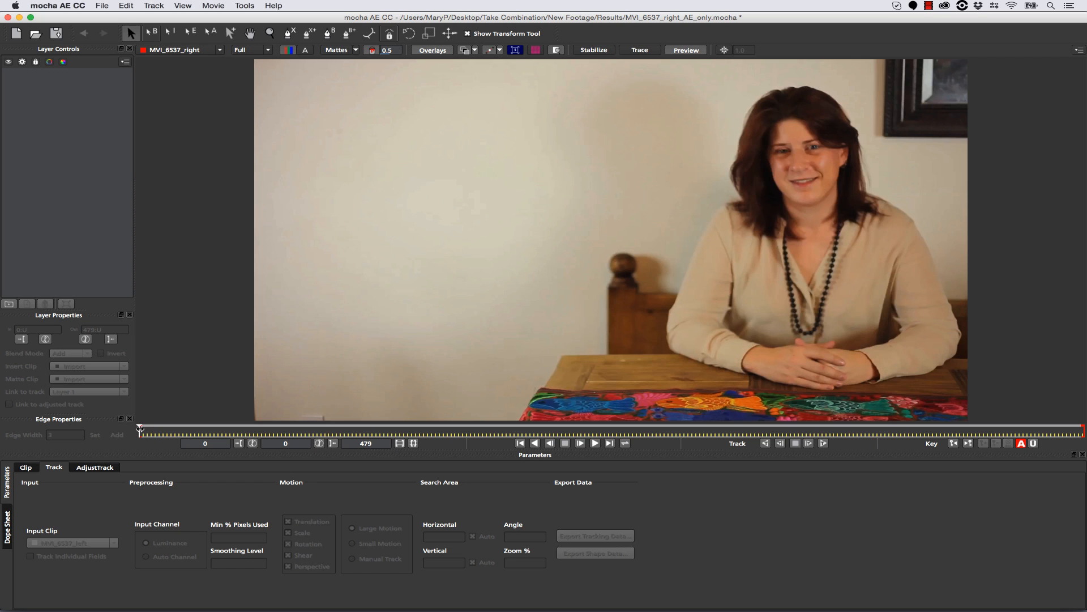
At frame 479, outline the chair post, picture frame, table edge and wall outlet with X-splines and track backward with Perspective enabled
{"action": "left_click_drag", "start_coordinate": [140, 429], "coordinate": [1084, 429]}
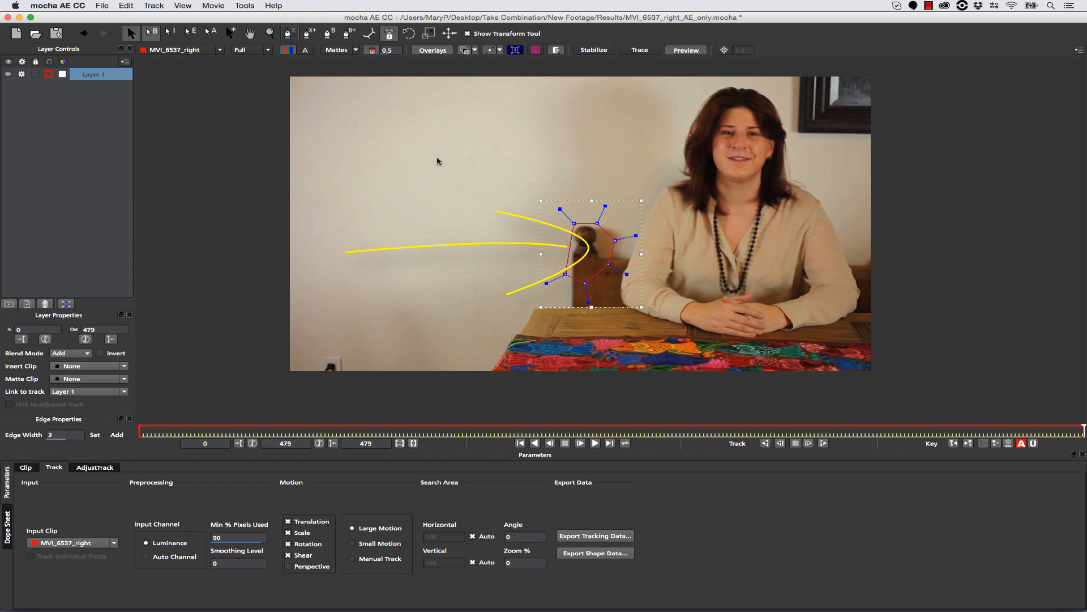
{"action": "left_click", "coordinate": [309, 33]}
{"action": "left_click", "coordinate": [832, 73]}
{"action": "left_click", "coordinate": [831, 101]}
{"action": "left_click", "coordinate": [872, 104]}
{"action": "left_click", "coordinate": [884, 145]}
{"action": "left_click", "coordinate": [793, 137]}
{"action": "left_click", "coordinate": [793, 75]}
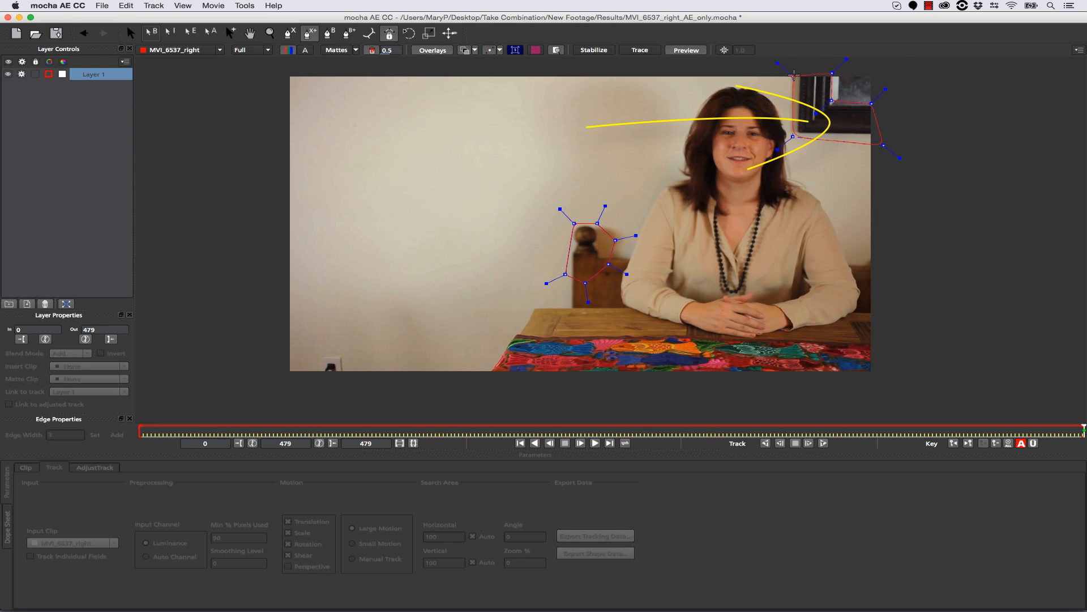
{"action": "right_click", "coordinate": [793, 75]}
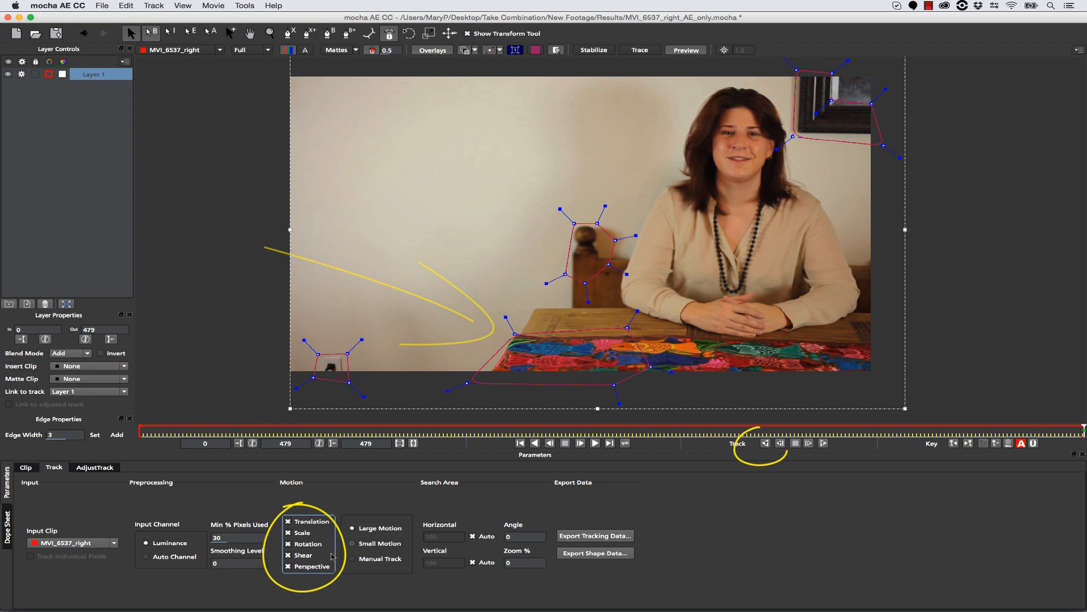
{"action": "left_click", "coordinate": [765, 443]}
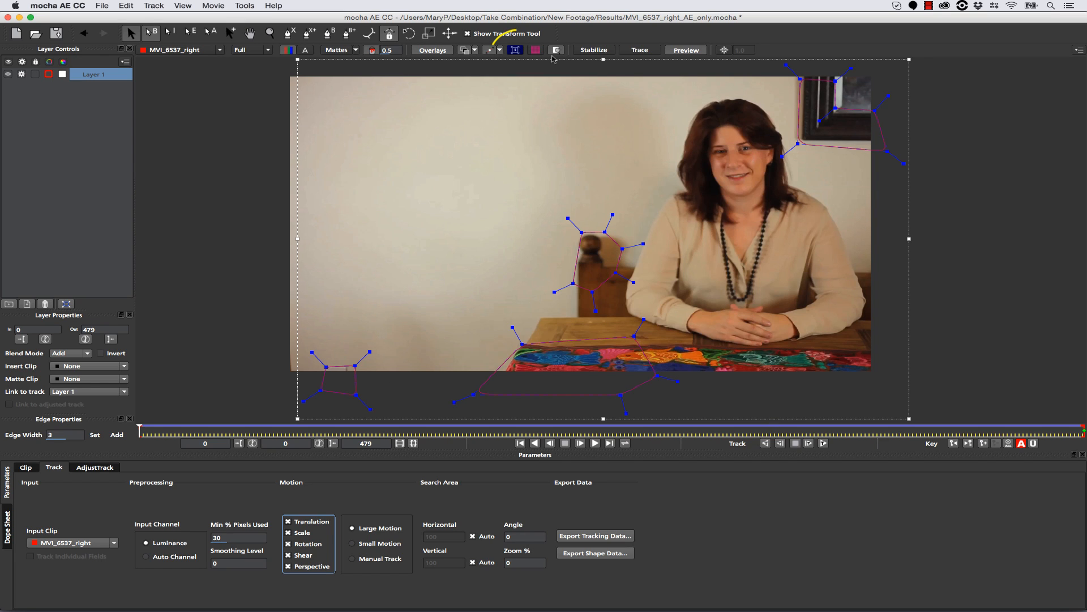
Show the planar surface, expand it to the full image corners and display the grid
{"action": "left_click", "coordinate": [515, 49]}
{"action": "left_click_drag", "start_coordinate": [140, 433], "coordinate": [75, 335]}
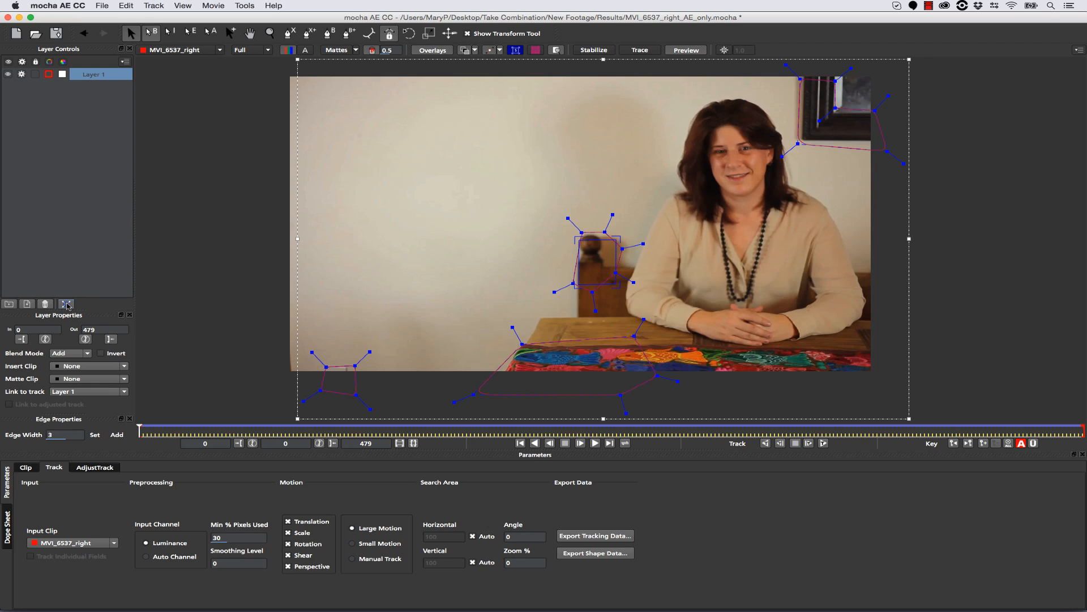
{"action": "left_click", "coordinate": [66, 304]}
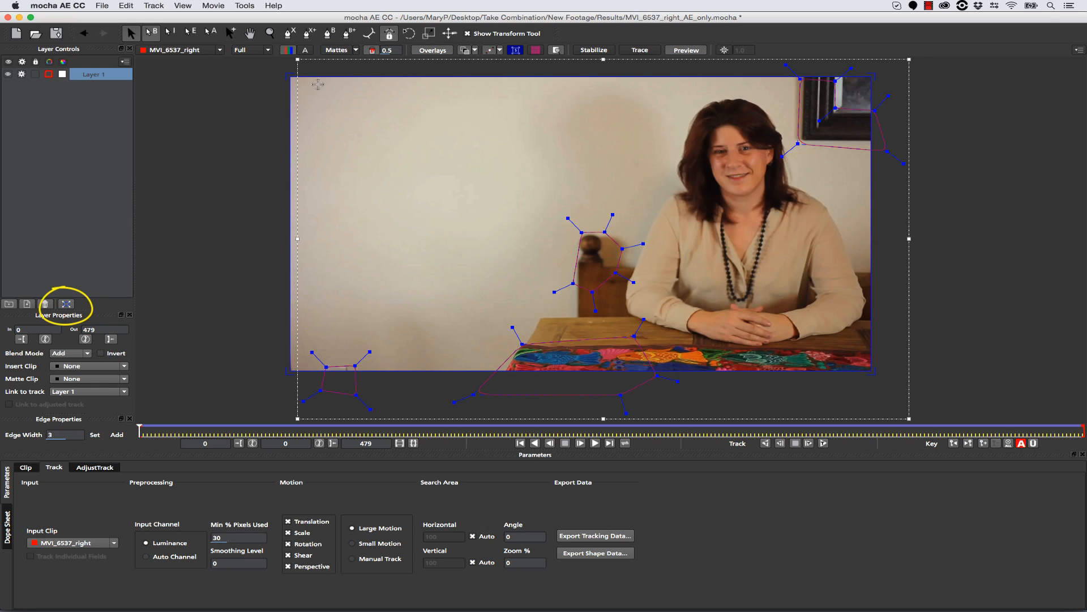
{"action": "left_click", "coordinate": [536, 50]}
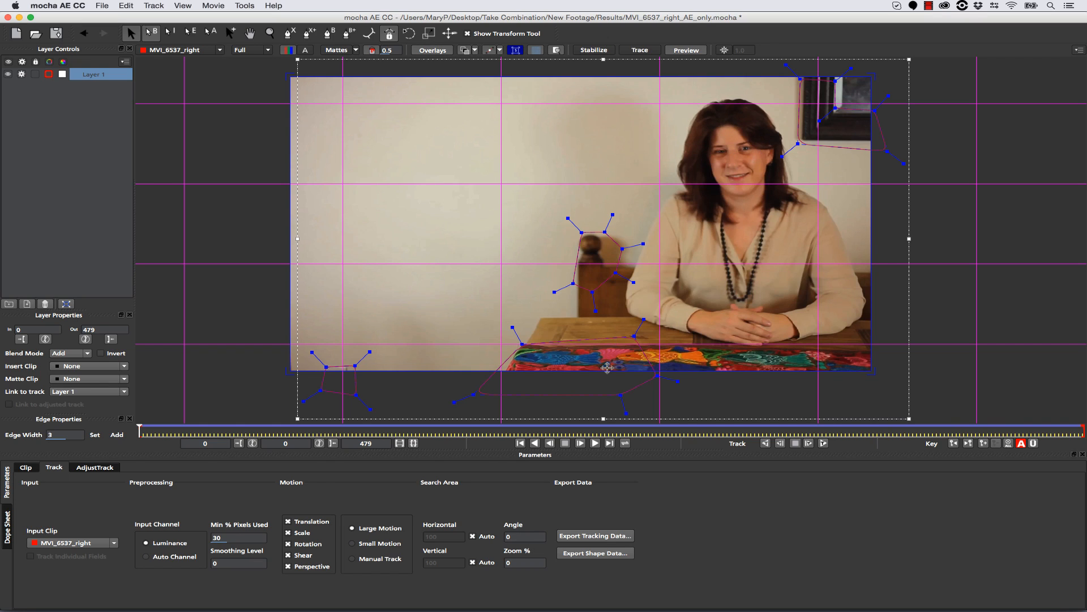
Copy the inverted After Effects Corner Pin tracking data and paste it onto the MVI_6537_right.mov layer at frame 0 in After Effects
{"action": "left_click", "coordinate": [595, 535]}
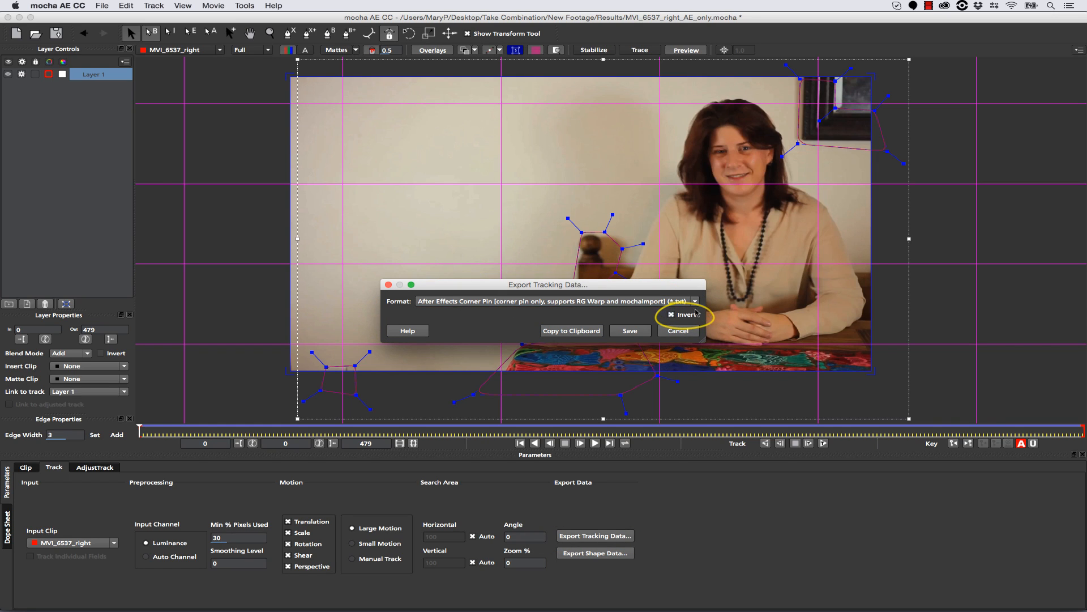
{"action": "left_click", "coordinate": [572, 333]}
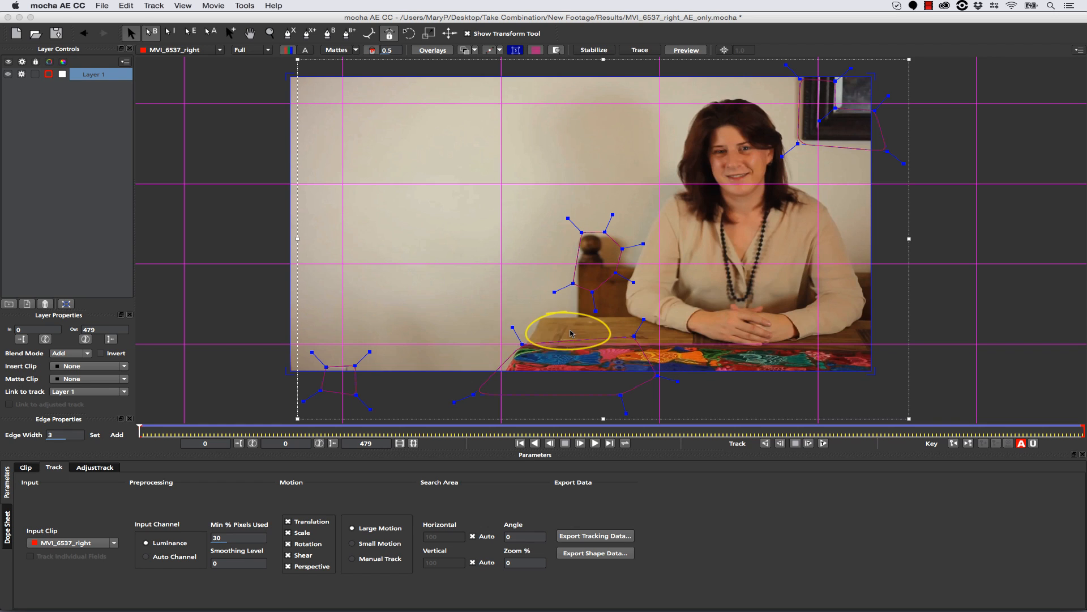
{"action": "mouse_move", "coordinate": [499, 608]}
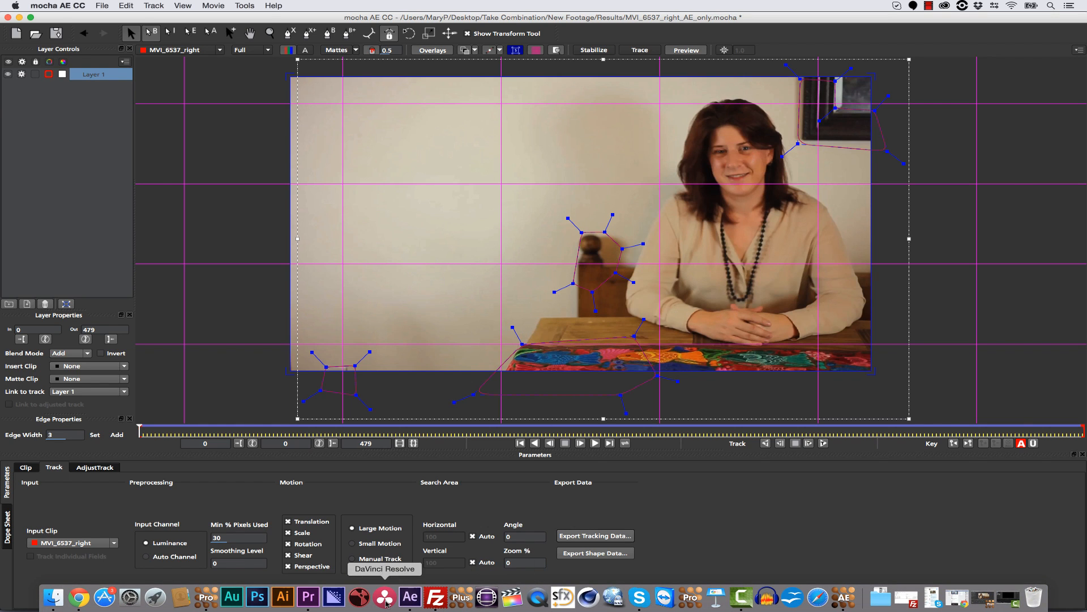
{"action": "left_click", "coordinate": [410, 597]}
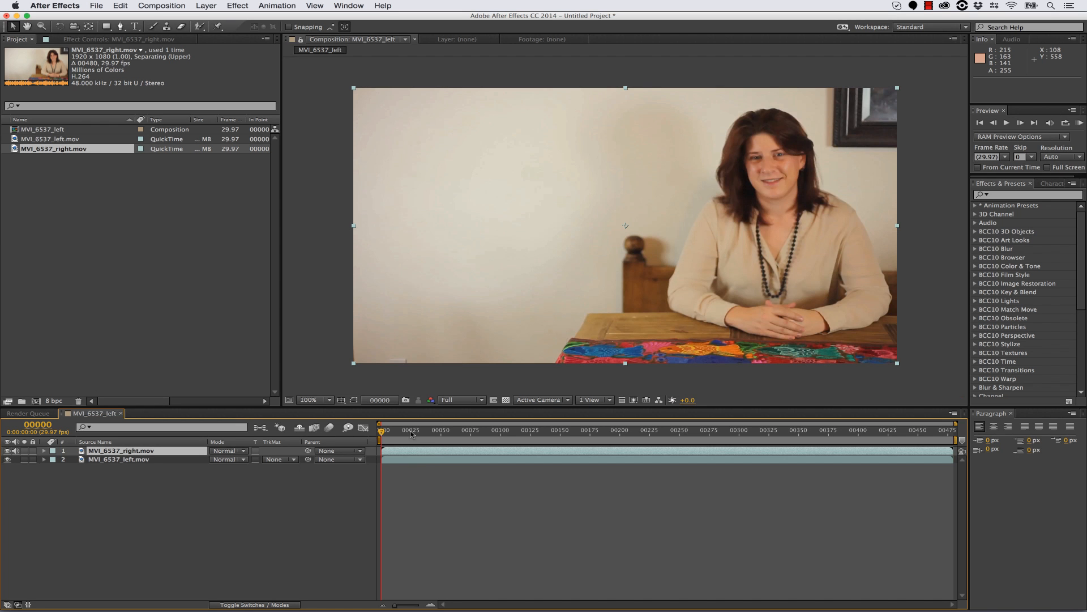
{"action": "mouse_move", "coordinate": [413, 432]}
{"action": "left_mouse_down"}
{"action": "mouse_move", "coordinate": [482, 436]}
{"action": "mouse_move", "coordinate": [343, 425]}
{"action": "left_mouse_up"}
{"action": "left_click", "coordinate": [121, 6]}
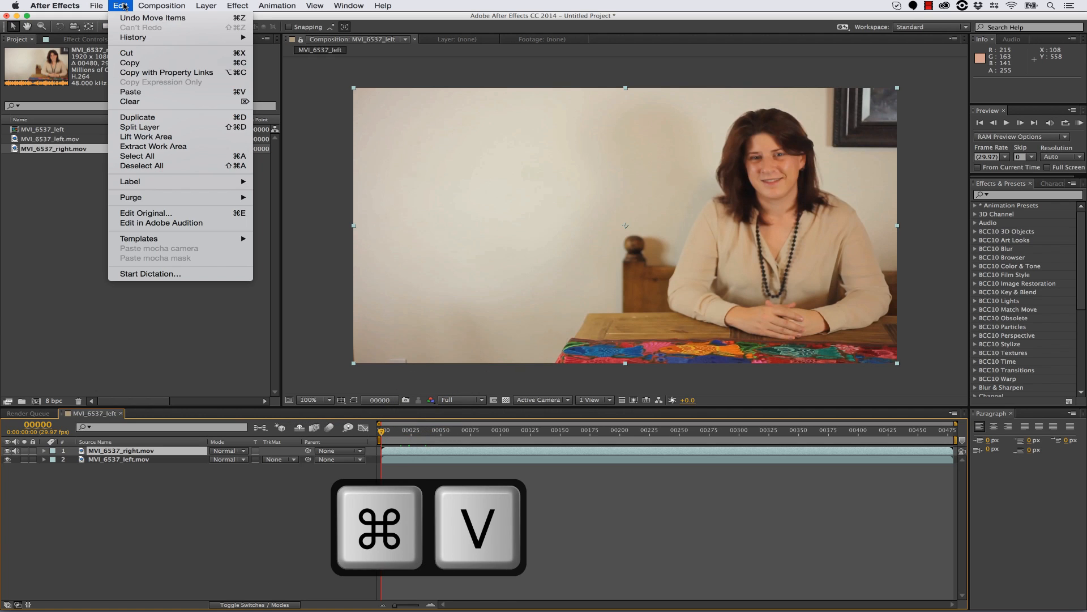
{"action": "left_click", "coordinate": [128, 92]}
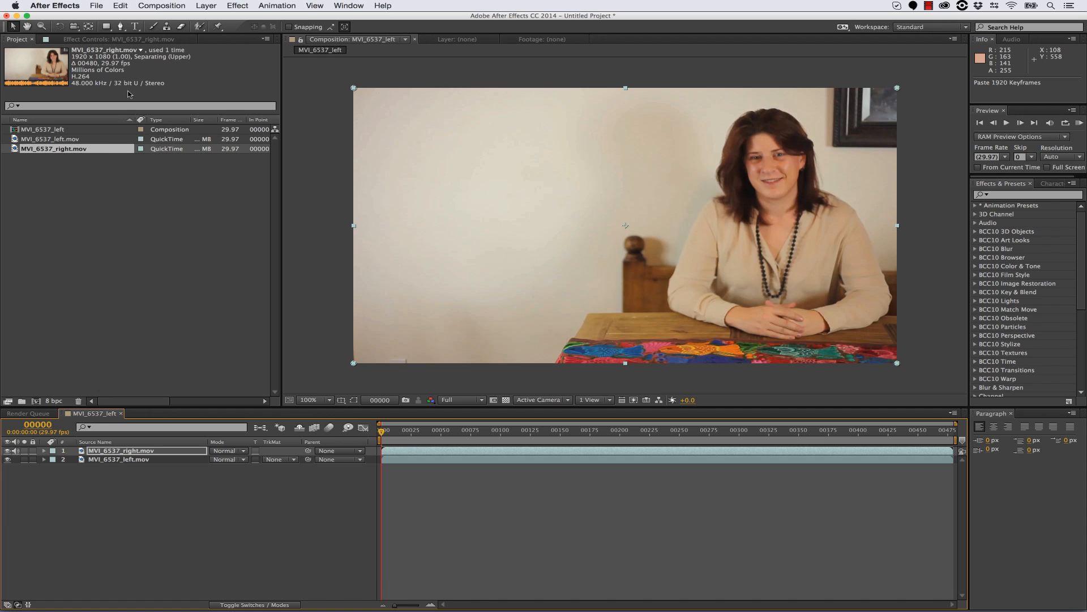
{"action": "mouse_move", "coordinate": [390, 435]}
{"action": "left_mouse_down"}
{"action": "mouse_move", "coordinate": [648, 448]}
{"action": "mouse_move", "coordinate": [979, 441]}
{"action": "mouse_move", "coordinate": [381, 439]}
{"action": "left_mouse_up"}
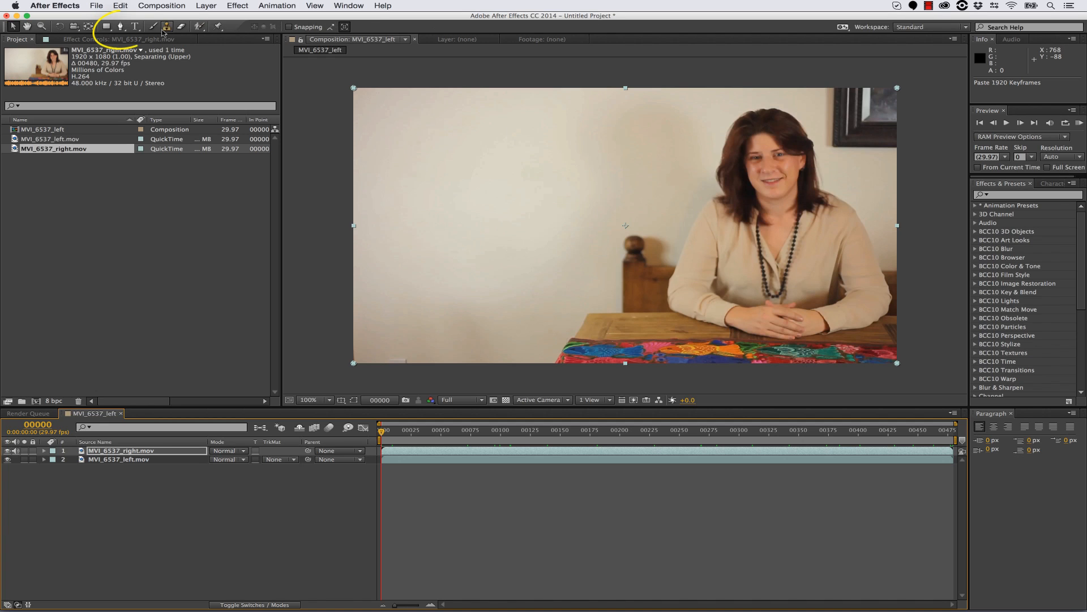
Draw a closed Pen tool mask around the seated woman on the MVI_6537_right.mov layer
{"action": "left_click", "coordinate": [119, 28]}
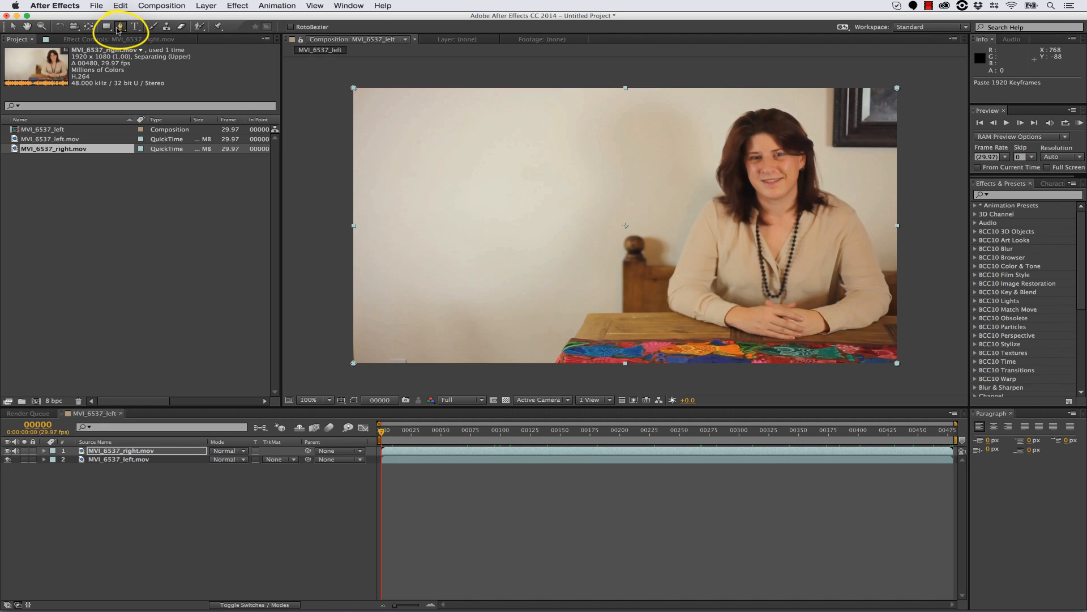
{"action": "left_click", "coordinate": [660, 186]}
{"action": "left_click", "coordinate": [683, 132]}
{"action": "left_click", "coordinate": [716, 102]}
{"action": "left_click", "coordinate": [759, 93]}
{"action": "left_click", "coordinate": [817, 99]}
{"action": "left_click", "coordinate": [859, 149]}
{"action": "left_click", "coordinate": [889, 216]}
{"action": "left_click", "coordinate": [912, 272]}
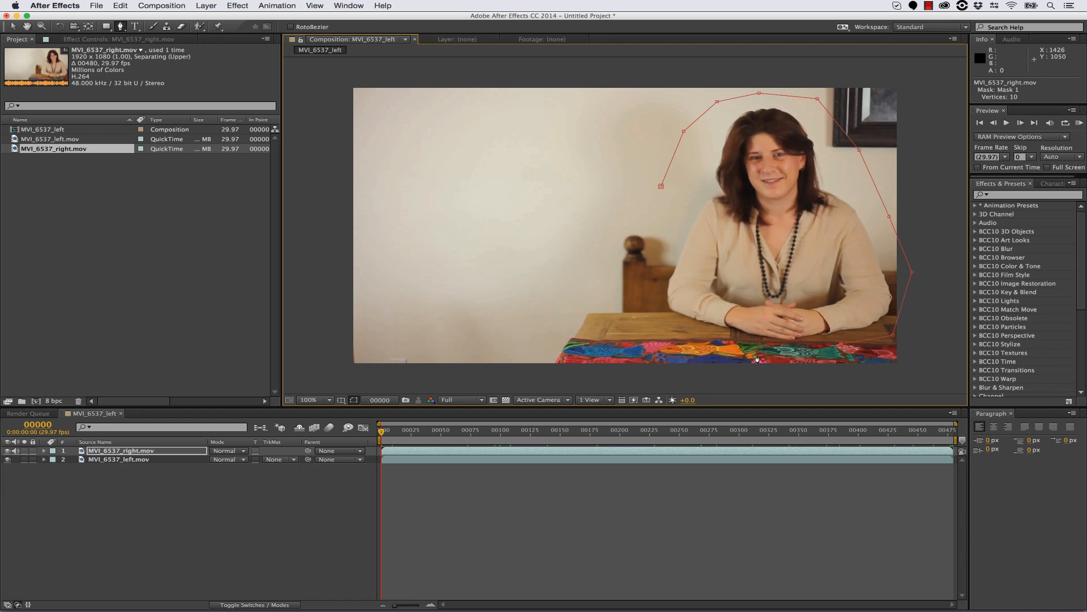
{"action": "left_click", "coordinate": [660, 240]}
{"action": "left_click", "coordinate": [661, 186]}
Set the Mask Feather of the MVI_6537_right.mov layer's mask to 118 pixels
{"action": "left_click", "coordinate": [44, 451]}
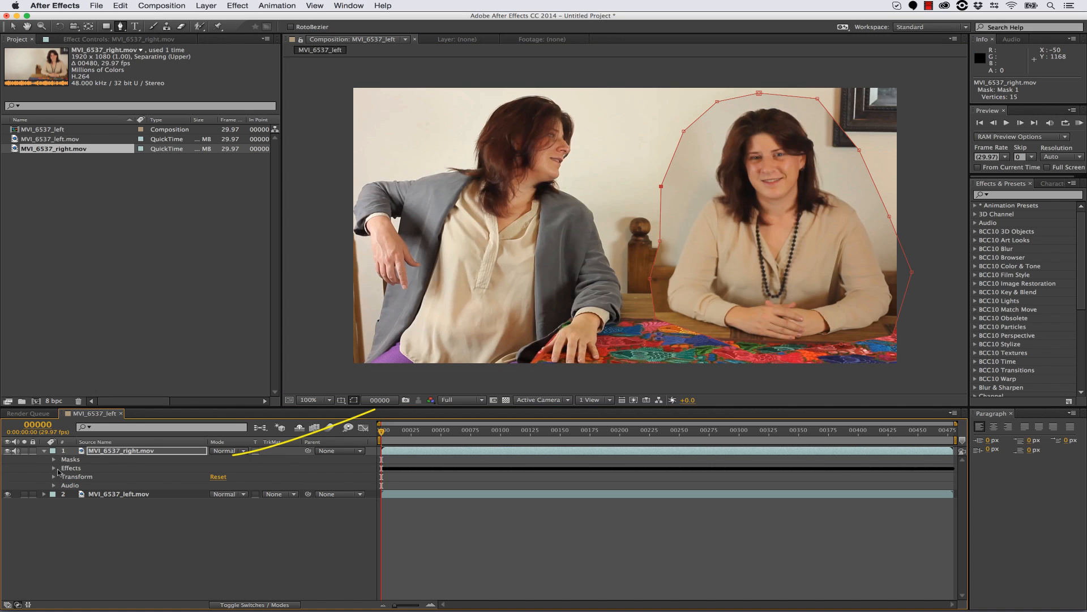
{"action": "left_click", "coordinate": [54, 459]}
{"action": "left_click", "coordinate": [64, 468]}
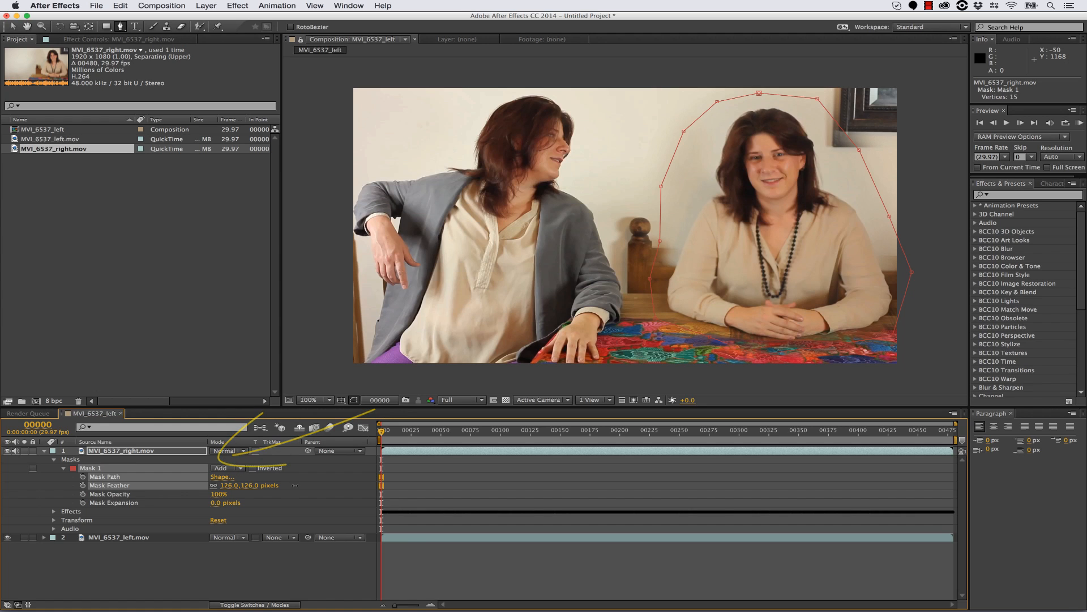
{"action": "left_click_drag", "start_coordinate": [296, 484], "coordinate": [289, 485]}
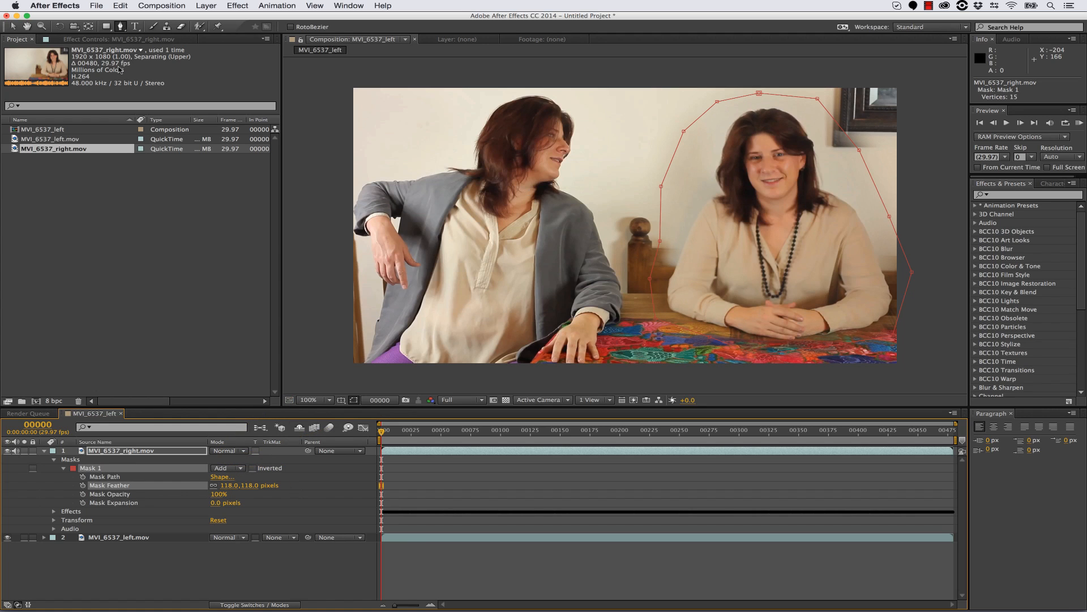
Move the MVI_6537_right.mov layer to about 990, 468 and pull the mask points in on the picture frame side
{"action": "left_click", "coordinate": [15, 27]}
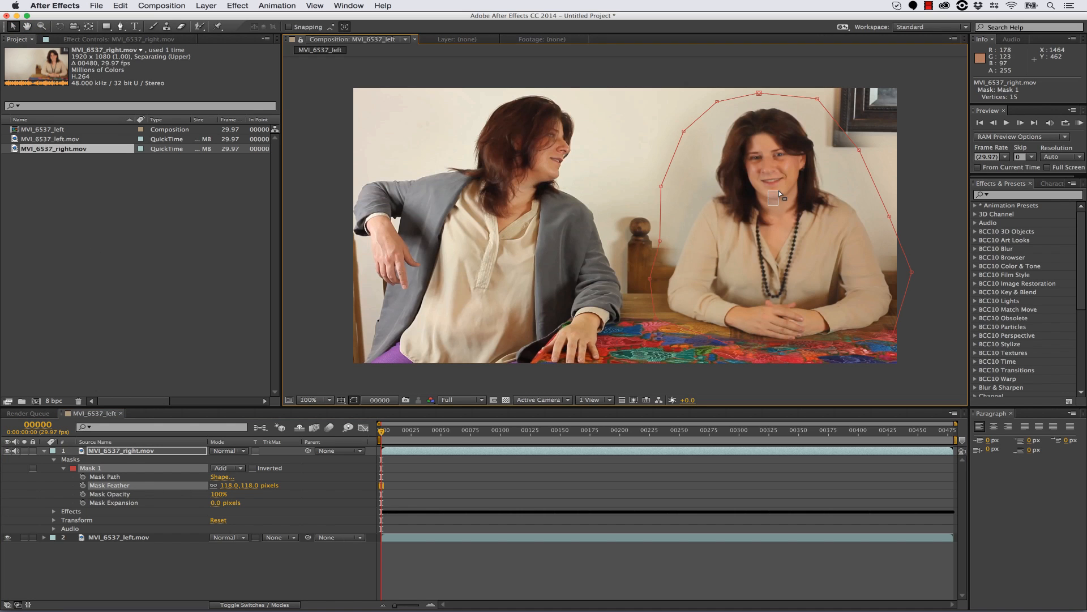
{"action": "left_click_drag", "start_coordinate": [779, 191], "coordinate": [788, 174]}
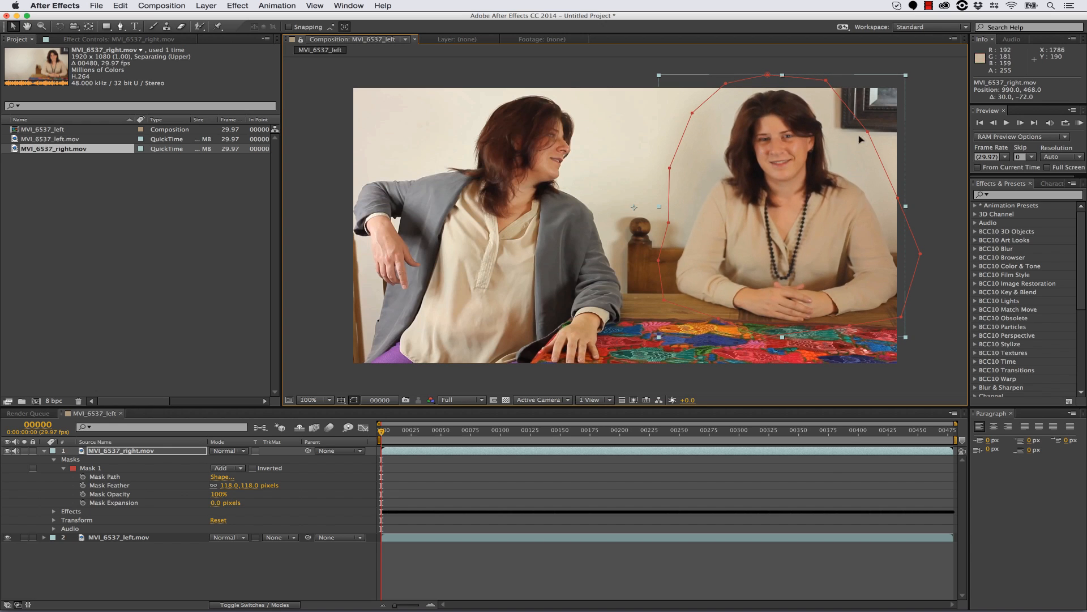
{"action": "left_click_drag", "start_coordinate": [860, 139], "coordinate": [839, 134]}
{"action": "left_click_drag", "start_coordinate": [833, 81], "coordinate": [819, 80]}
{"action": "left_click_drag", "start_coordinate": [905, 198], "coordinate": [892, 201]}
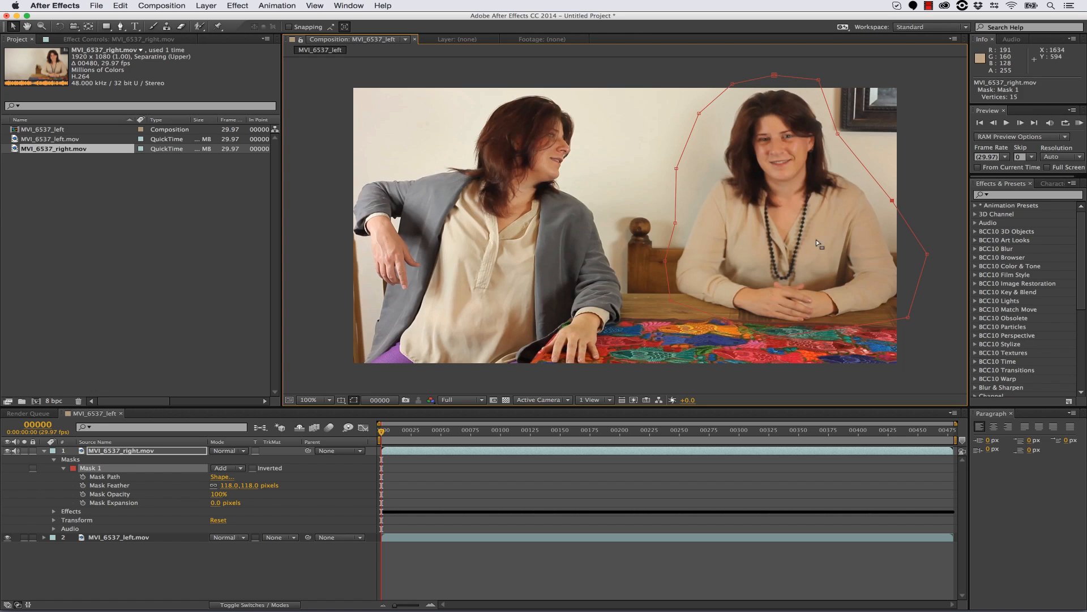
Reshape the mask edge between the two women and its lower corner on the table for a cleaner blend
{"action": "left_click_drag", "start_coordinate": [675, 225], "coordinate": [686, 219]}
{"action": "left_click_drag", "start_coordinate": [676, 168], "coordinate": [706, 160]}
{"action": "left_click_drag", "start_coordinate": [699, 113], "coordinate": [715, 118]}
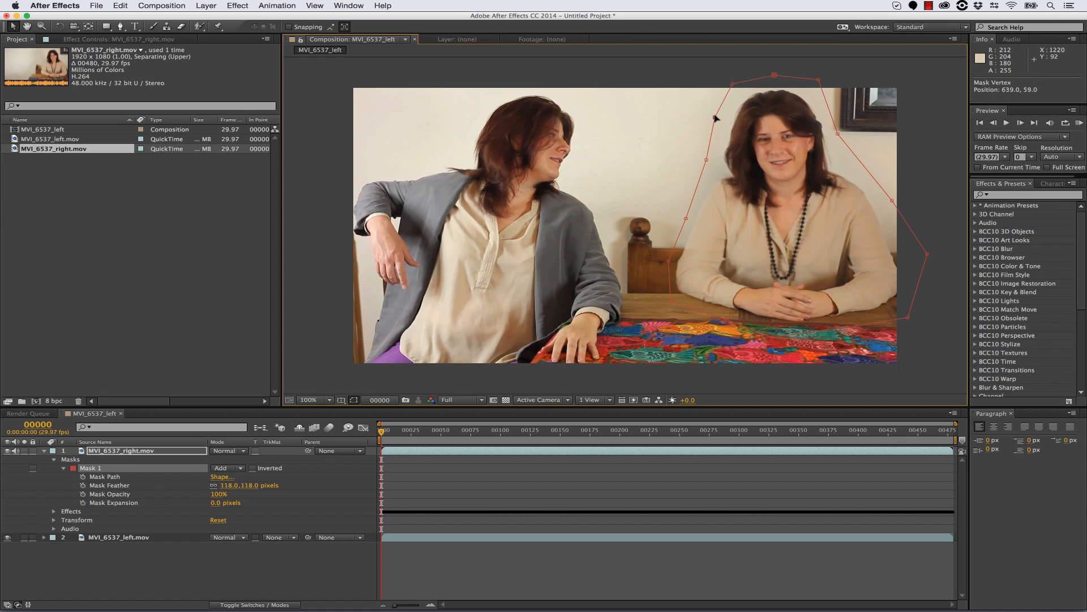
{"action": "left_click_drag", "start_coordinate": [637, 123], "coordinate": [711, 308]}
{"action": "left_click_drag", "start_coordinate": [707, 159], "coordinate": [698, 157]}
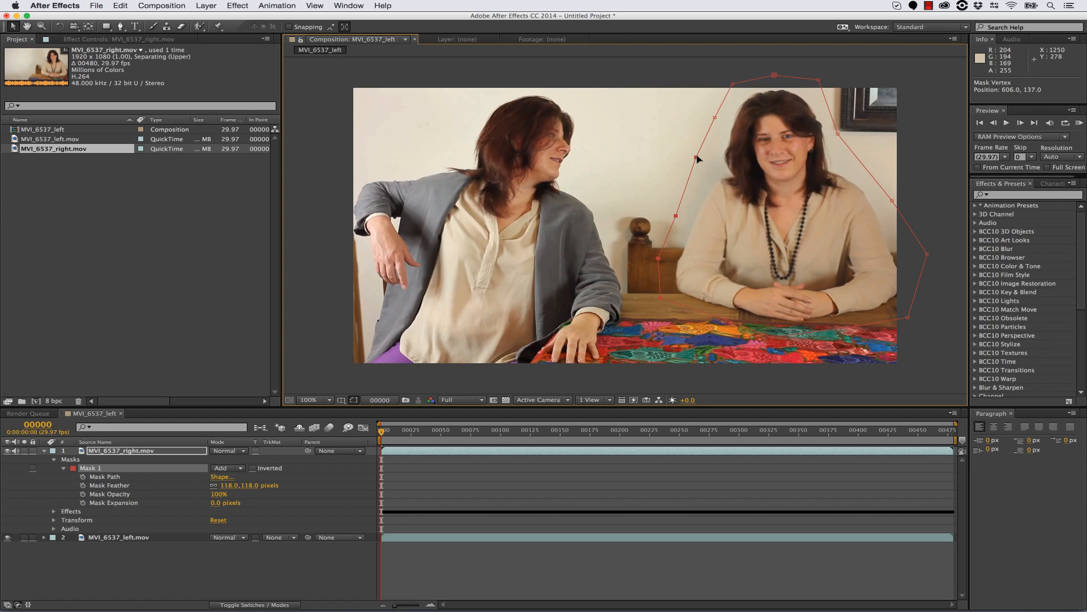
{"action": "left_click_drag", "start_coordinate": [715, 117], "coordinate": [710, 111]}
{"action": "left_click_drag", "start_coordinate": [660, 297], "coordinate": [649, 295]}
{"action": "left_click", "coordinate": [730, 323]}
{"action": "left_click_drag", "start_coordinate": [732, 321], "coordinate": [716, 330]}
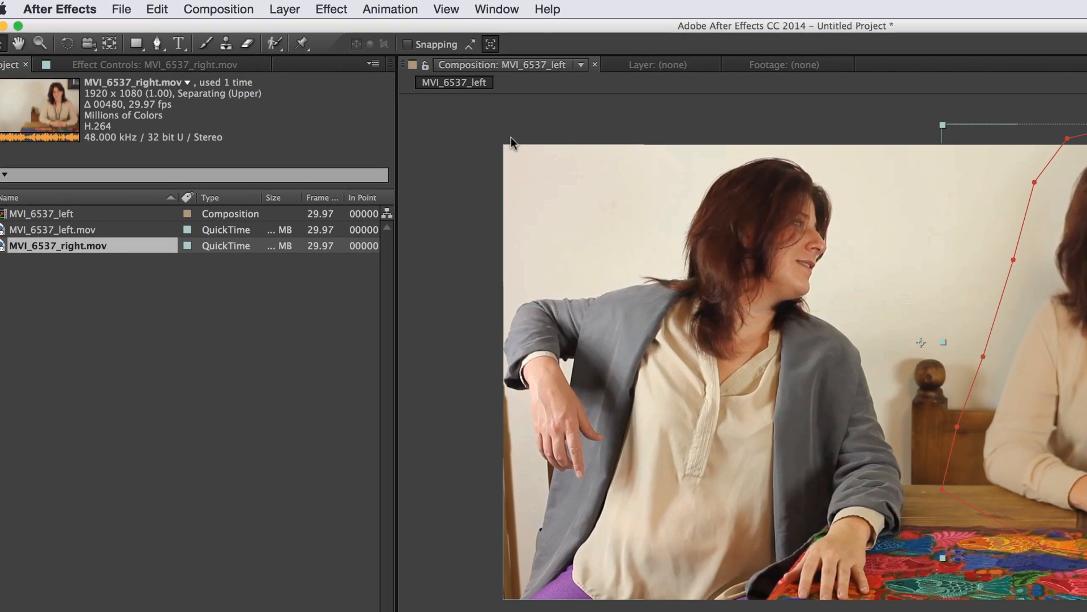
Pre-compose the MVI_6537_right.mov layer as MVI_6537_right.mov Comp 1, moving all attributes into the new composition
{"action": "left_click", "coordinate": [283, 10]}
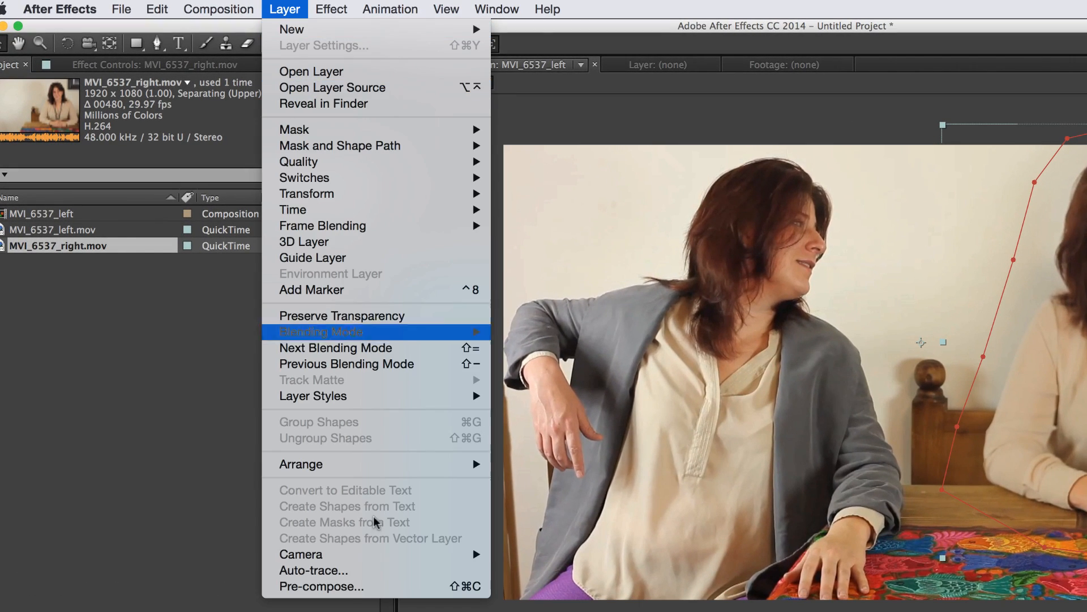
{"action": "left_click", "coordinate": [352, 589]}
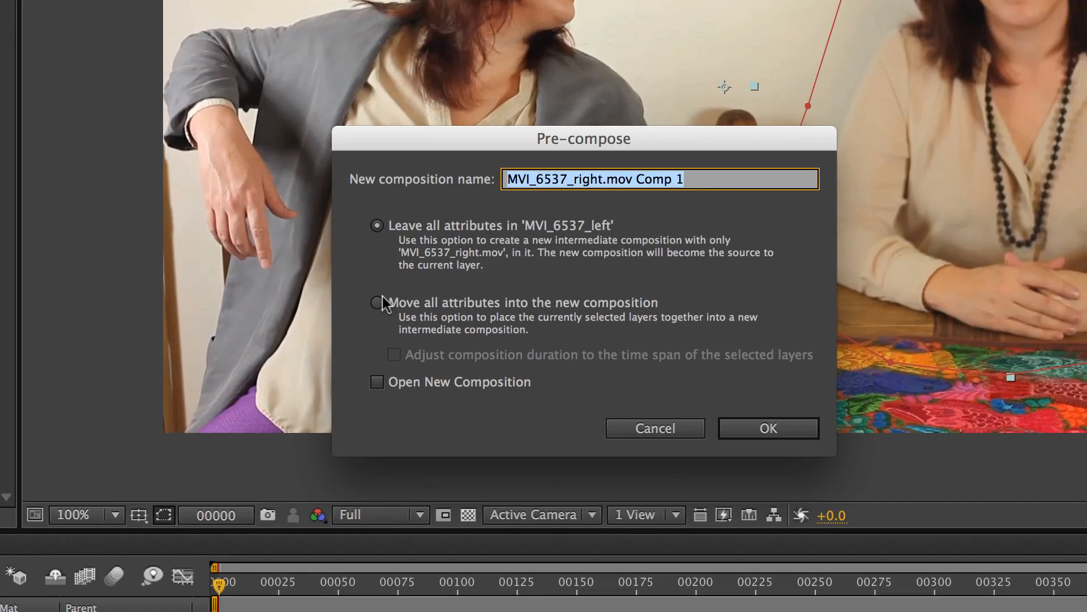
{"action": "left_click", "coordinate": [377, 303]}
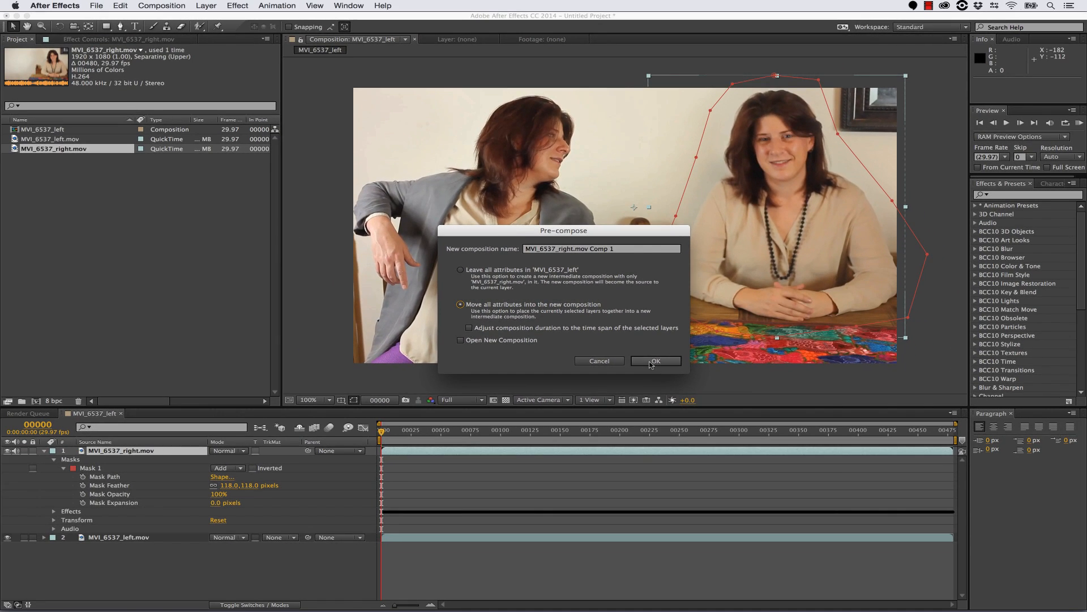
{"action": "left_click", "coordinate": [652, 361]}
{"action": "left_click", "coordinate": [730, 430]}
{"action": "left_click_drag", "start_coordinate": [918, 419], "coordinate": [436, 424]}
{"action": "left_click_drag", "start_coordinate": [363, 417], "coordinate": [266, 401]}
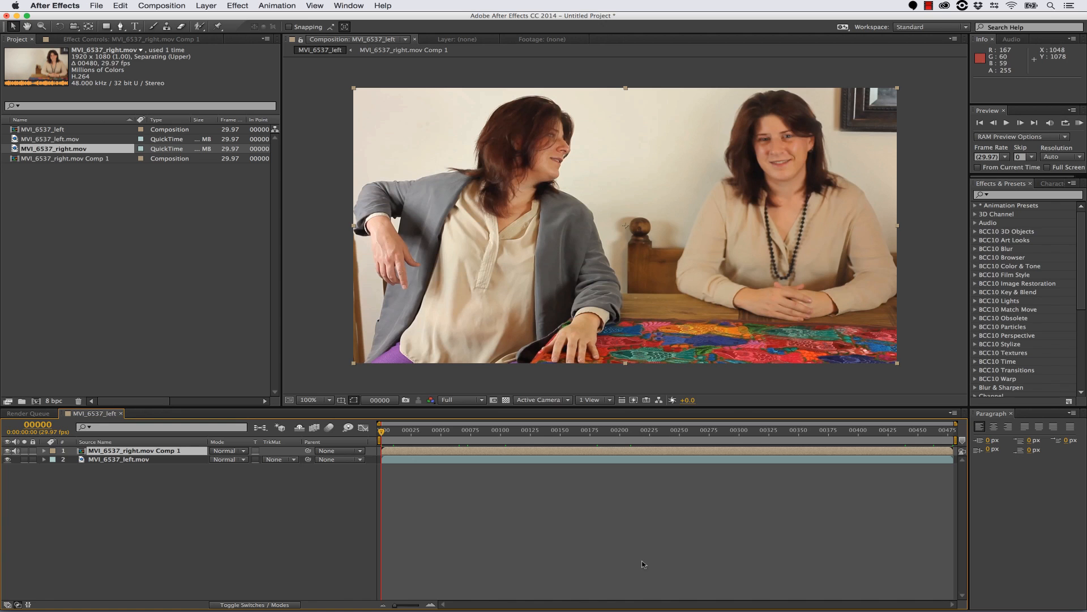
Switch to mocha AE and open the recent project MVI_6537_left_AE_only.mocha, saving the changes to the current project
{"action": "left_click", "coordinate": [856, 600]}
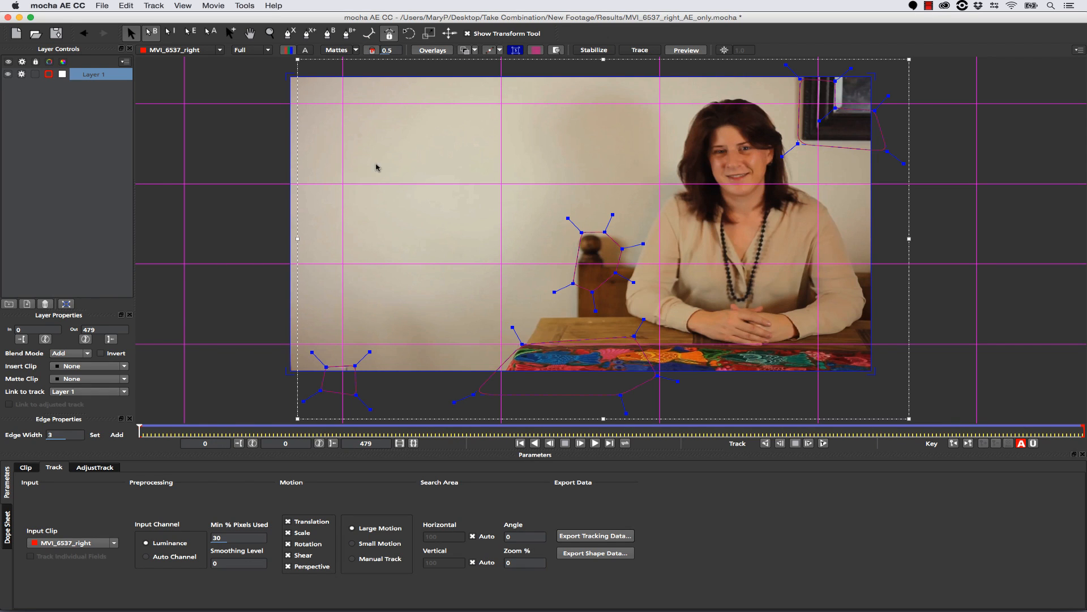
{"action": "left_click", "coordinate": [102, 5]}
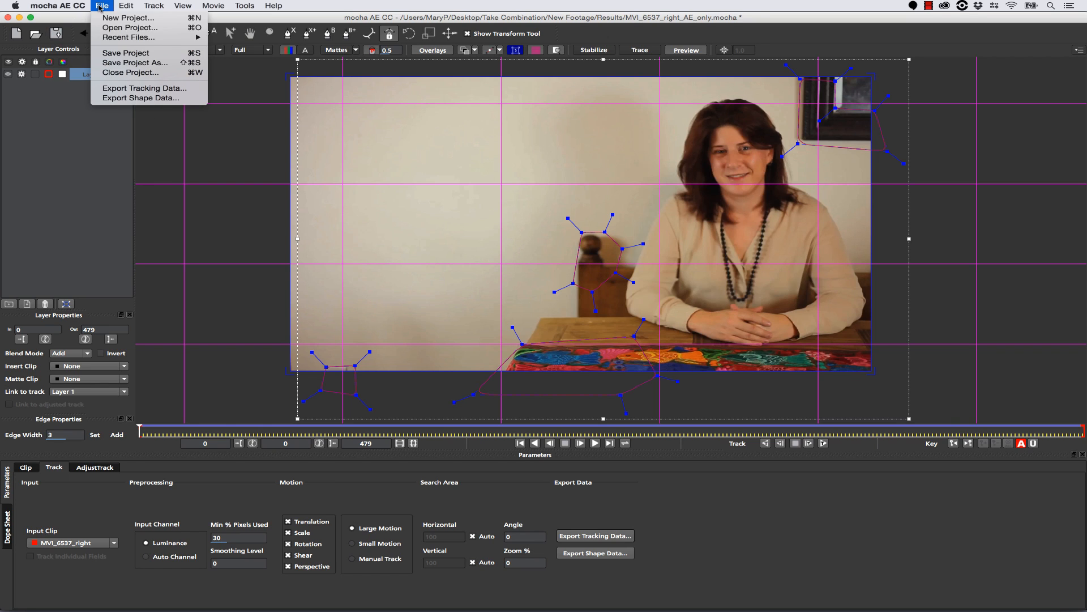
{"action": "mouse_move", "coordinate": [154, 37]}
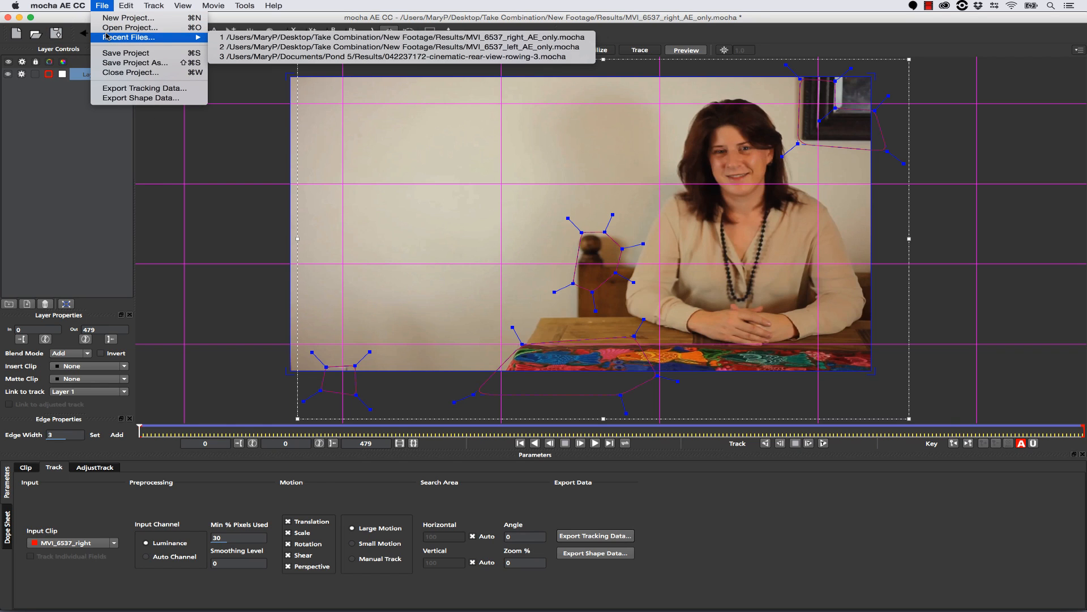
{"action": "left_click", "coordinate": [297, 50]}
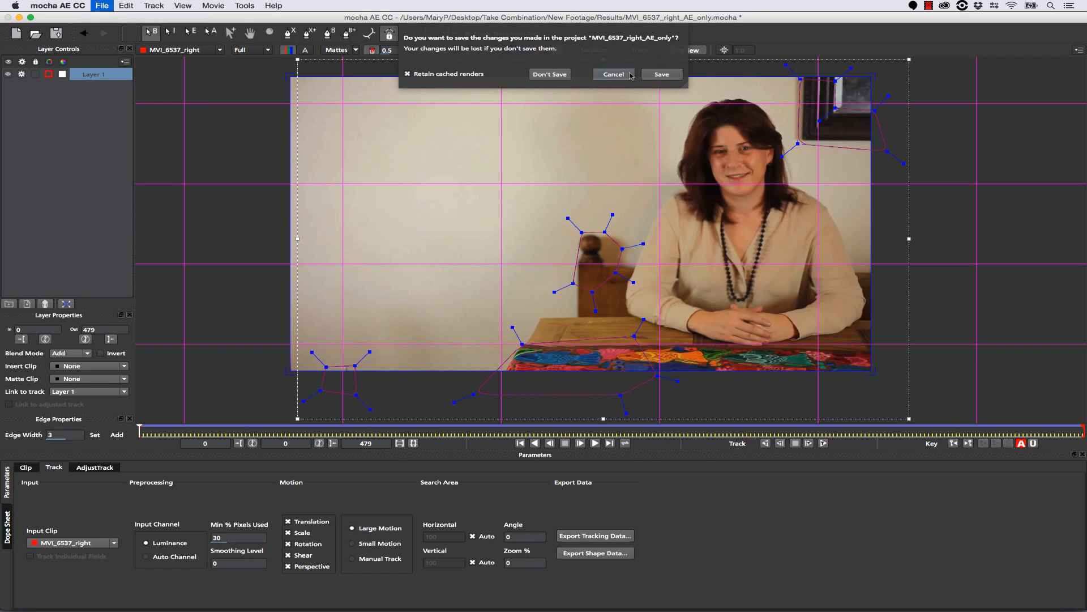
{"action": "left_click", "coordinate": [661, 74]}
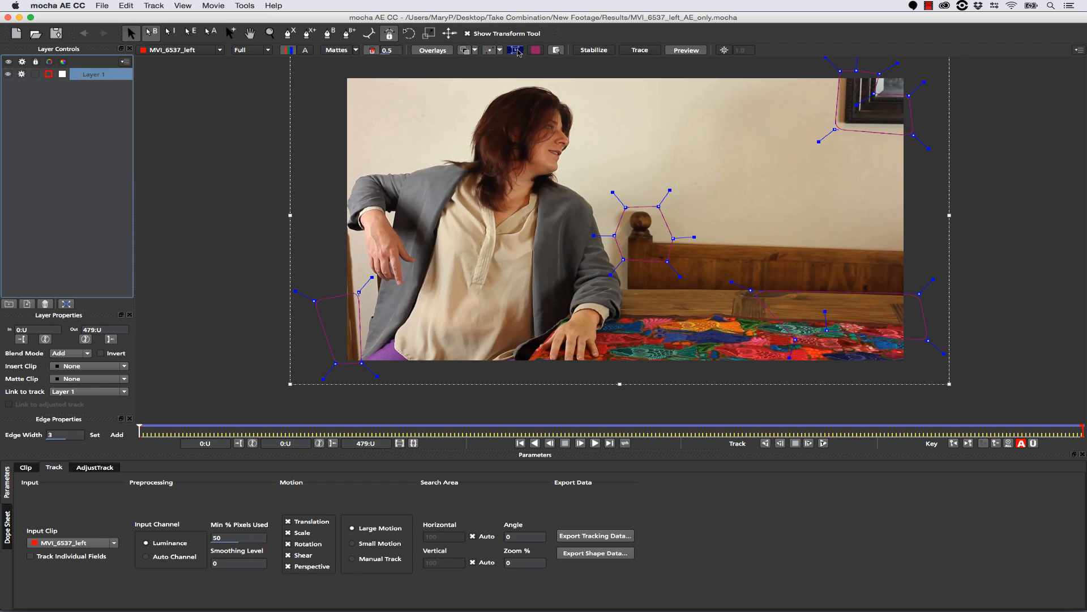
Fit the planar surface to the image corners and copy Layer 1's tracking data to the clipboard as After Effects Corner Pin (corner pin only)
{"action": "left_click", "coordinate": [516, 50]}
{"action": "left_click", "coordinate": [67, 304]}
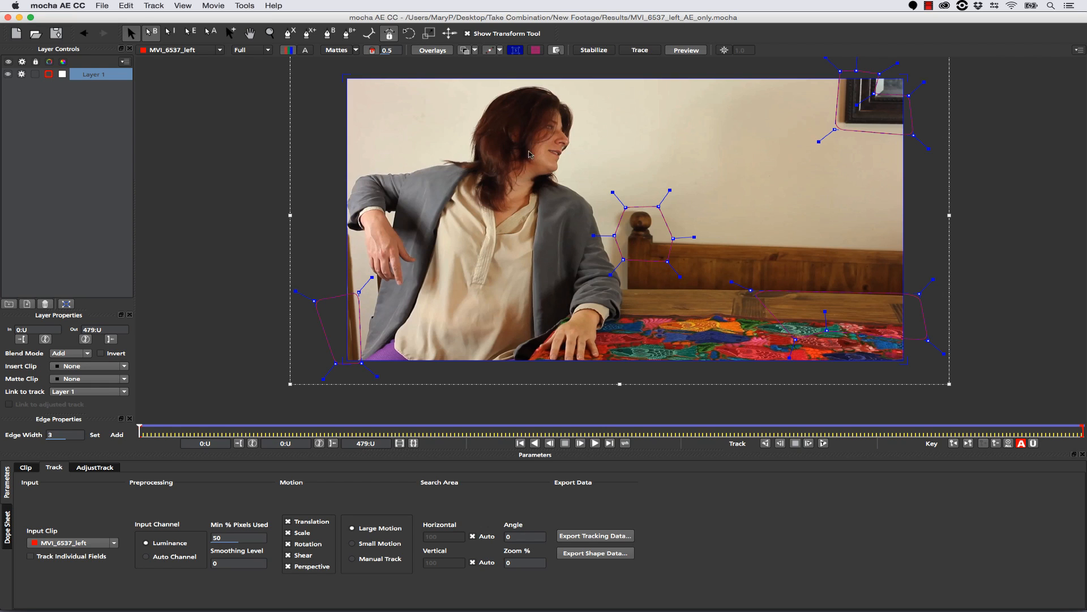
{"action": "left_click", "coordinate": [591, 535]}
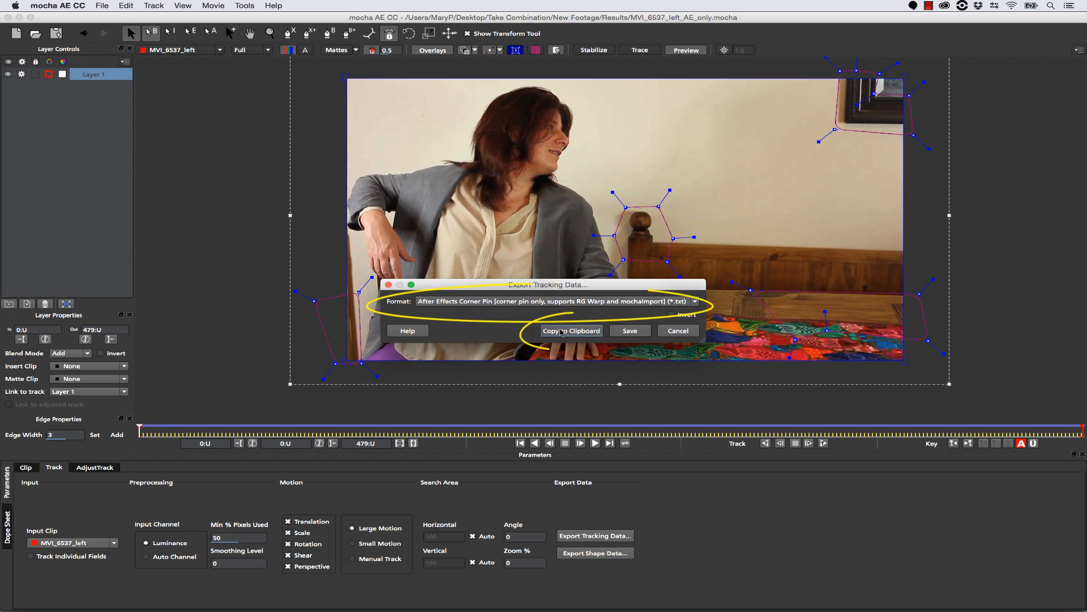
{"action": "left_click", "coordinate": [550, 330]}
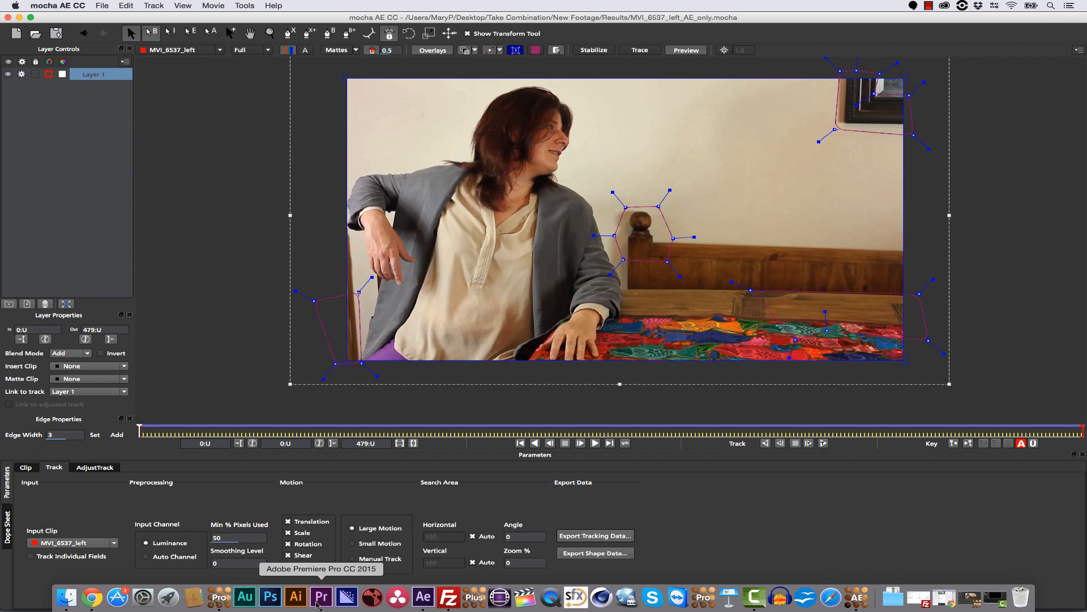
Switch to After Effects, paste the tracking data onto the MVI_6537_right.mov Comp 1 layer, and scrub through the shot to check the match
{"action": "left_click", "coordinate": [423, 596]}
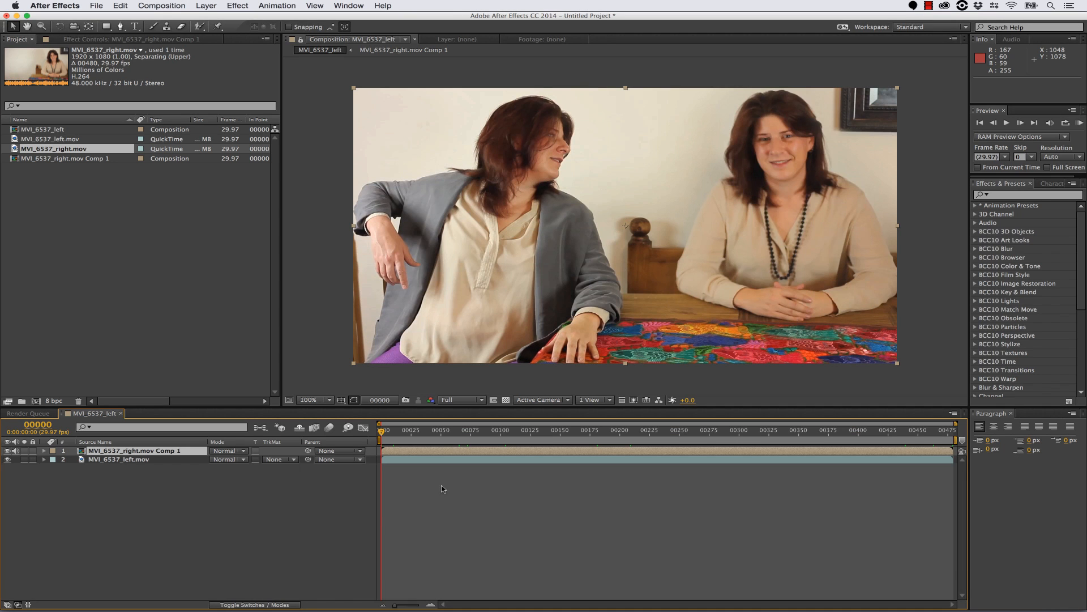
{"action": "left_click", "coordinate": [120, 6]}
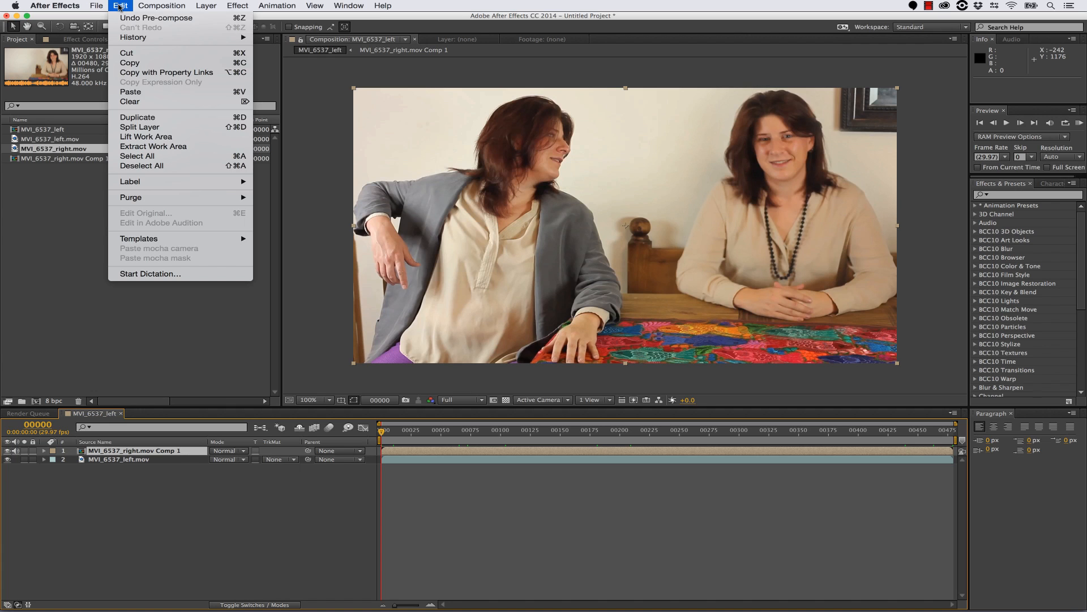
{"action": "left_click", "coordinate": [139, 92]}
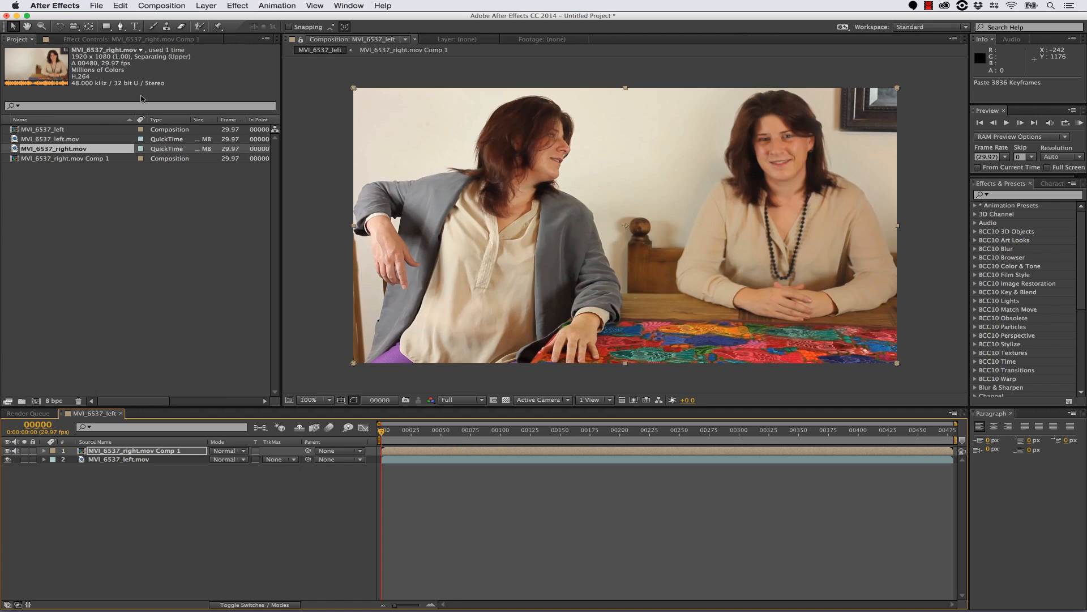
{"action": "left_click_drag", "start_coordinate": [382, 432], "coordinate": [461, 434]}
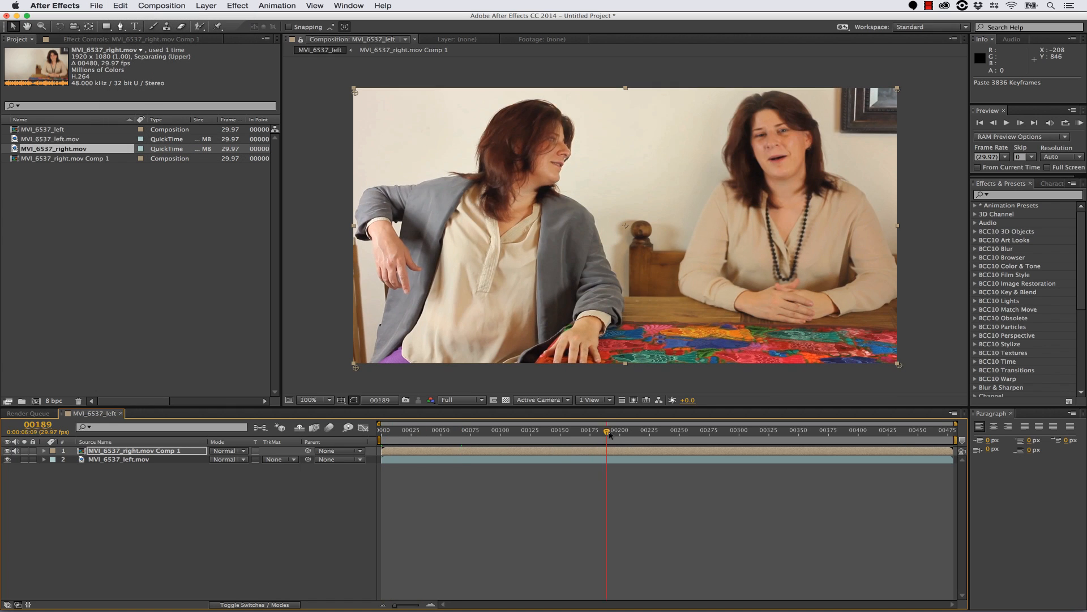
{"action": "left_click_drag", "start_coordinate": [610, 435], "coordinate": [924, 434]}
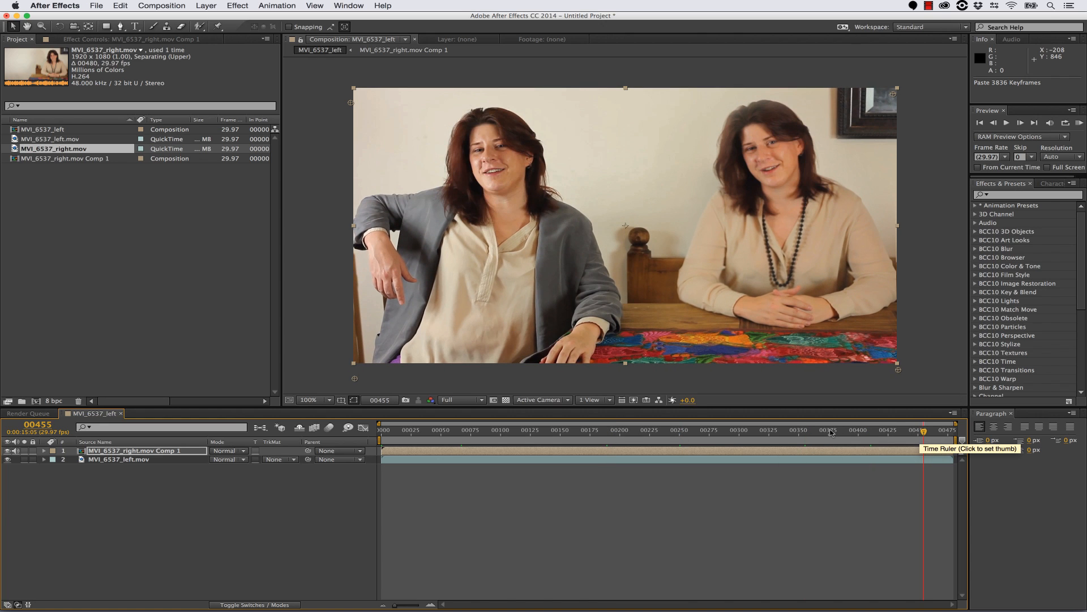
Try a Mask Feather of 50 pixels on Mask 1 inside MVI_6537_right.mov Comp 1
{"action": "double_click", "coordinate": [132, 451]}
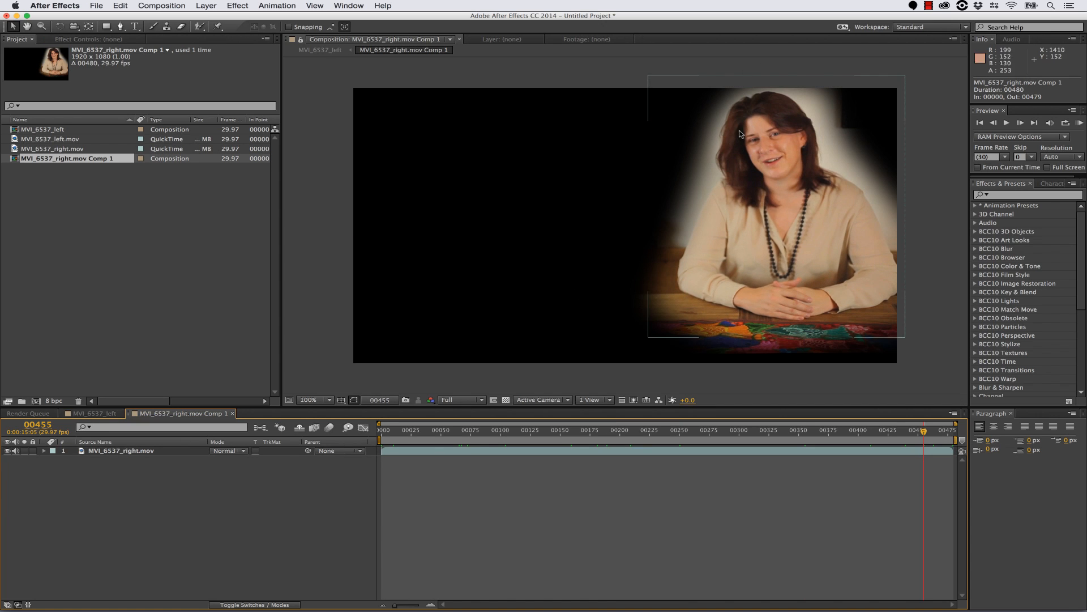
{"action": "left_click_drag", "start_coordinate": [414, 434], "coordinate": [381, 434]}
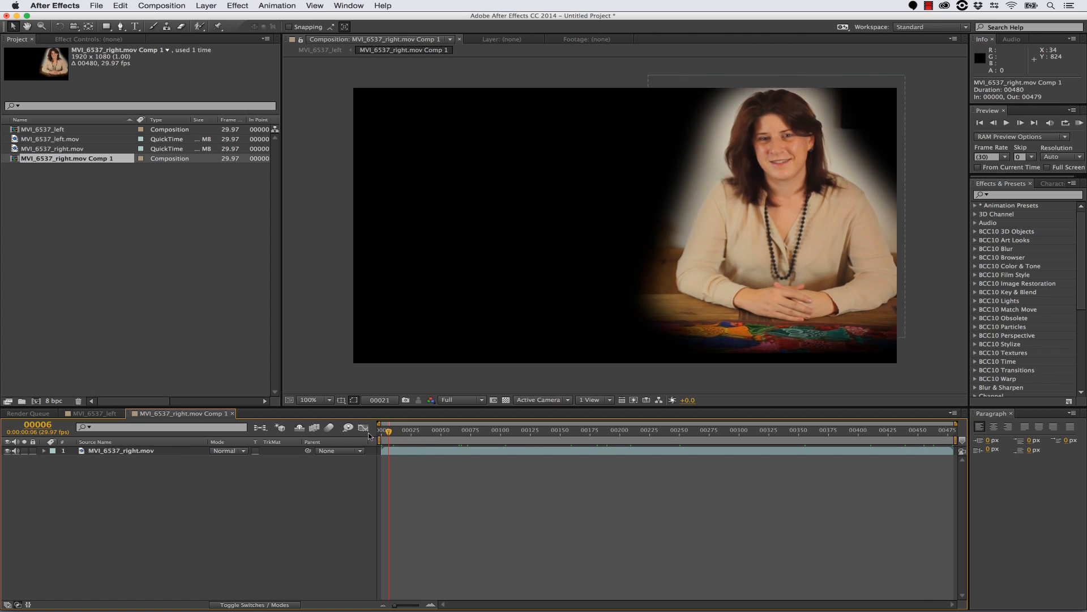
{"action": "left_click", "coordinate": [44, 451]}
{"action": "left_click", "coordinate": [54, 460]}
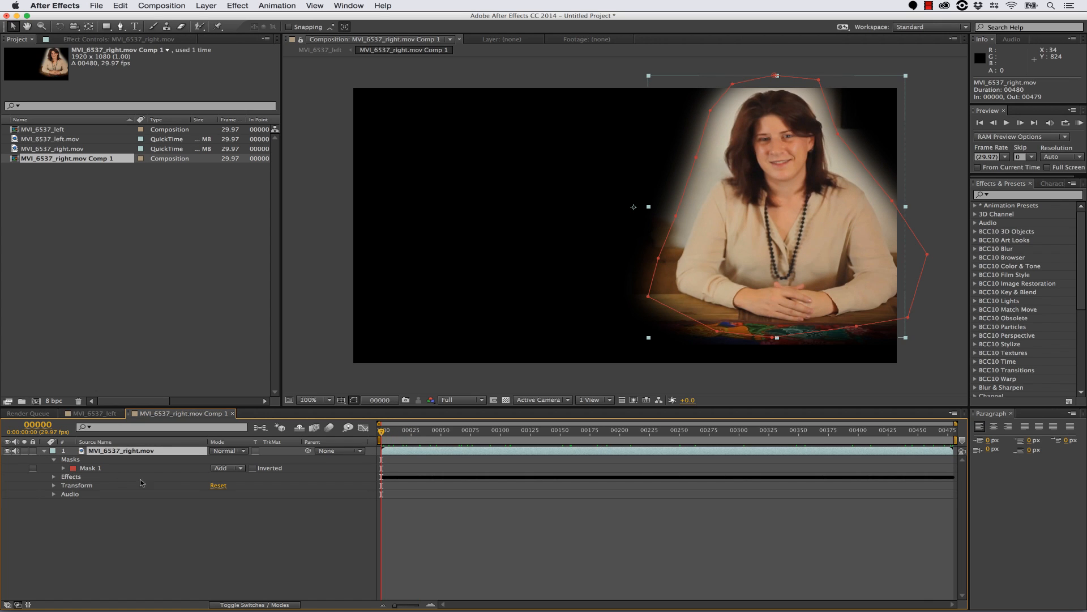
{"action": "left_click", "coordinate": [61, 470]}
{"action": "left_click", "coordinate": [63, 469]}
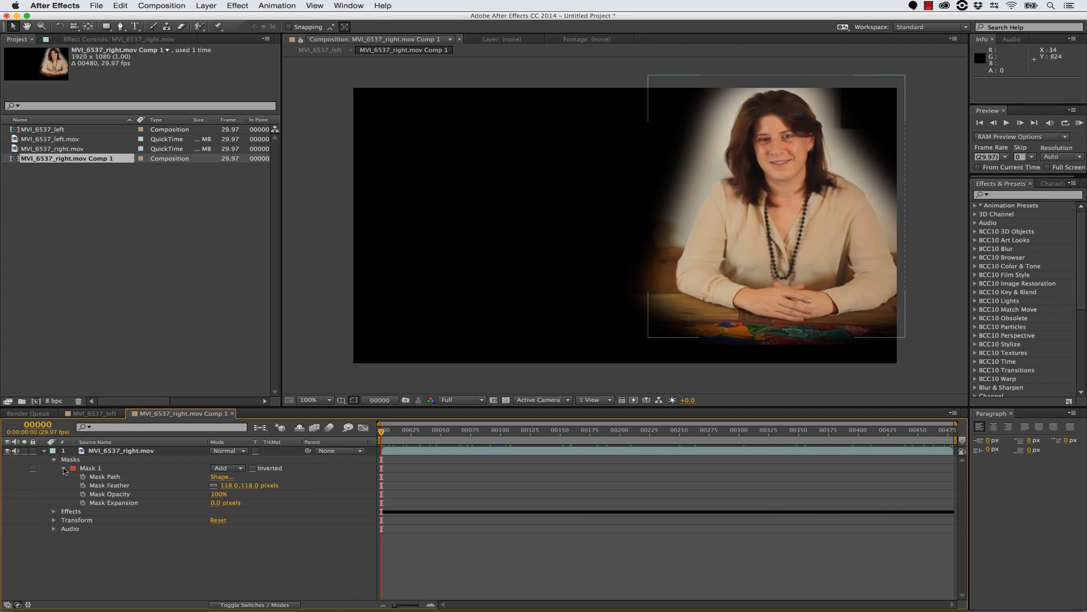
{"action": "left_click", "coordinate": [230, 486]}
{"action": "type", "text": "50"}
{"action": "key", "text": "Return"}
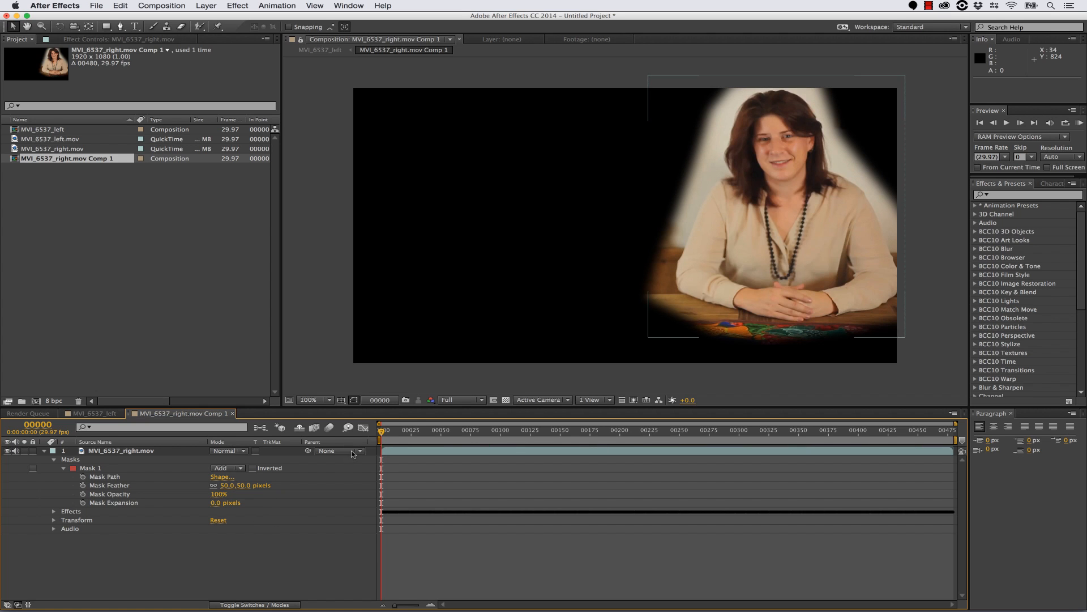
At frame 163, move the MVI_6537_right.mov layer inside MVI_6537_right.mov Comp 1 to position 852, 522
{"action": "left_click", "coordinate": [91, 414]}
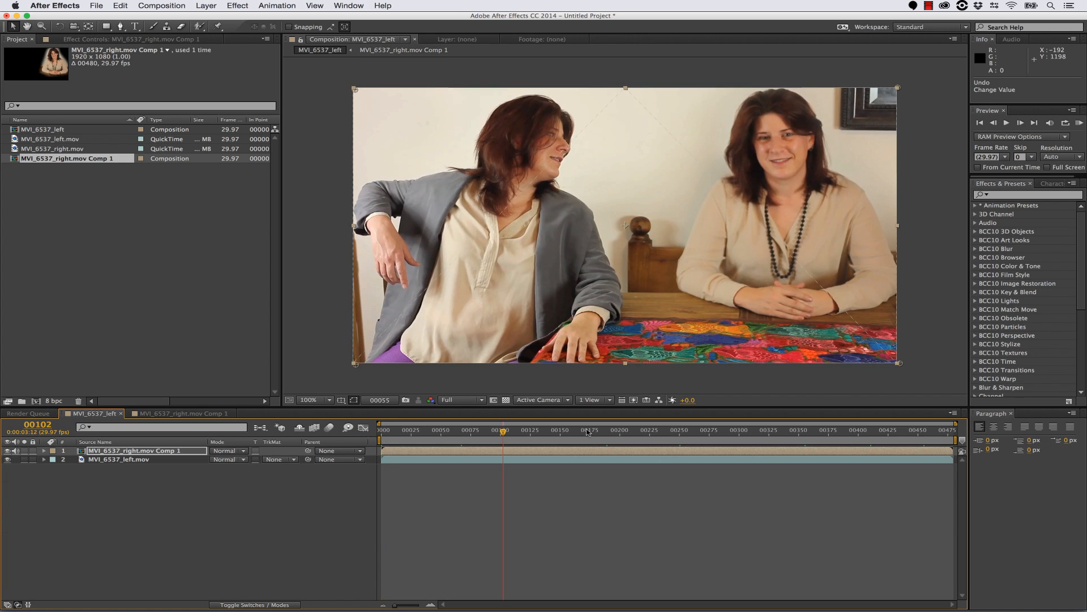
{"action": "mouse_move", "coordinate": [588, 432]}
{"action": "left_mouse_down"}
{"action": "mouse_move", "coordinate": [706, 432]}
{"action": "mouse_move", "coordinate": [576, 434]}
{"action": "left_mouse_up"}
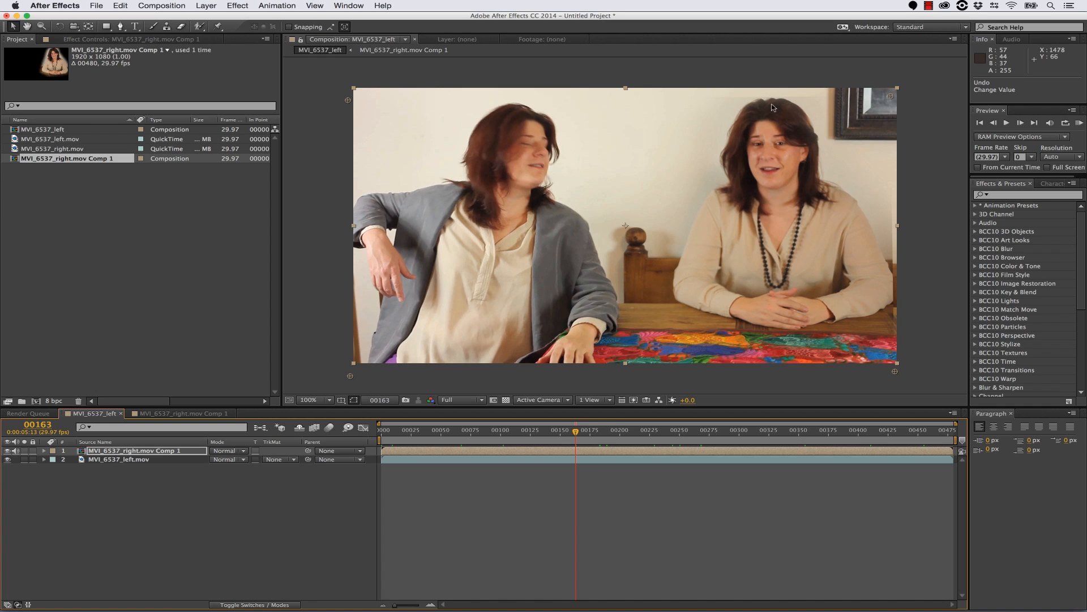
{"action": "left_click", "coordinate": [178, 414]}
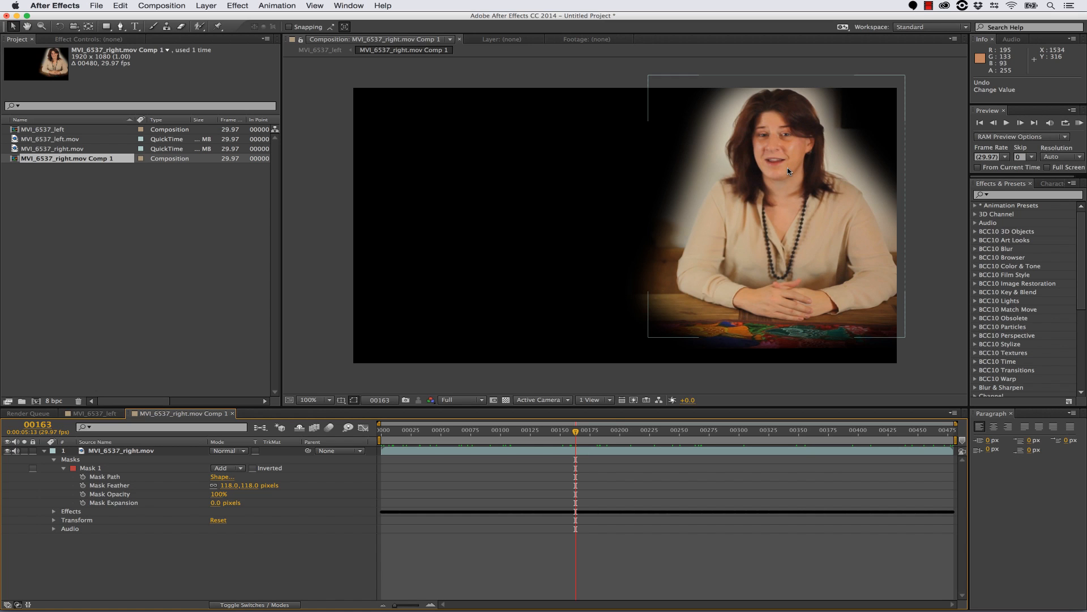
{"action": "left_click", "coordinate": [54, 520]}
{"action": "left_click_drag", "start_coordinate": [738, 240], "coordinate": [698, 255]}
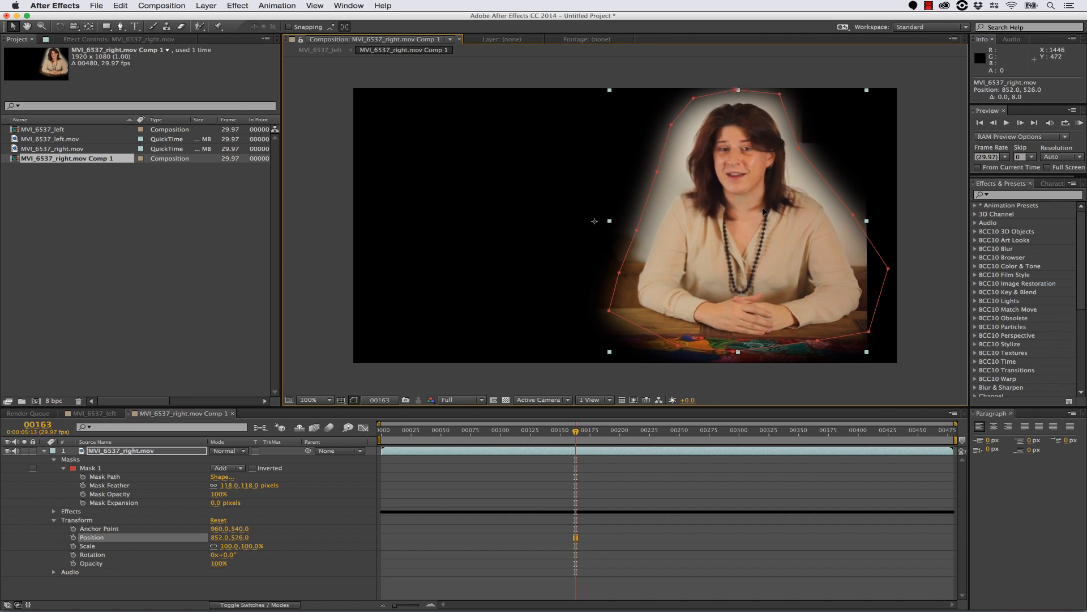
Pull Mask 1's points in above the seated woman's head, beside her arm and along the table so the mask stays within the footage
{"action": "left_click_drag", "start_coordinate": [734, 89], "coordinate": [734, 96]}
{"action": "left_click_drag", "start_coordinate": [779, 93], "coordinate": [775, 99]}
{"action": "left_click_drag", "start_coordinate": [693, 98], "coordinate": [694, 100]}
{"action": "left_click_drag", "start_coordinate": [733, 350], "coordinate": [683, 338]}
{"action": "left_click_drag", "start_coordinate": [888, 268], "coordinate": [866, 265]}
{"action": "left_click_drag", "start_coordinate": [854, 214], "coordinate": [849, 214]}
{"action": "left_click_drag", "start_coordinate": [869, 331], "coordinate": [863, 327]}
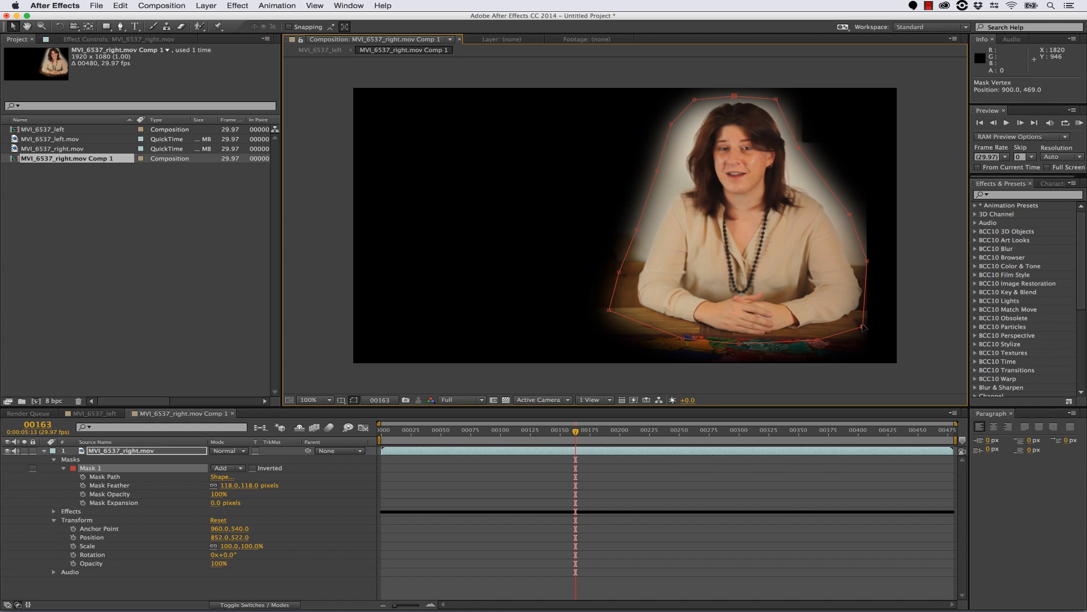
{"action": "left_click_drag", "start_coordinate": [866, 266], "coordinate": [865, 262]}
Parent MVI_6537_right.mov Comp 1 to a new null object in MVI_6537_left and shift the seated woman back toward the picture frame
{"action": "left_click", "coordinate": [94, 414]}
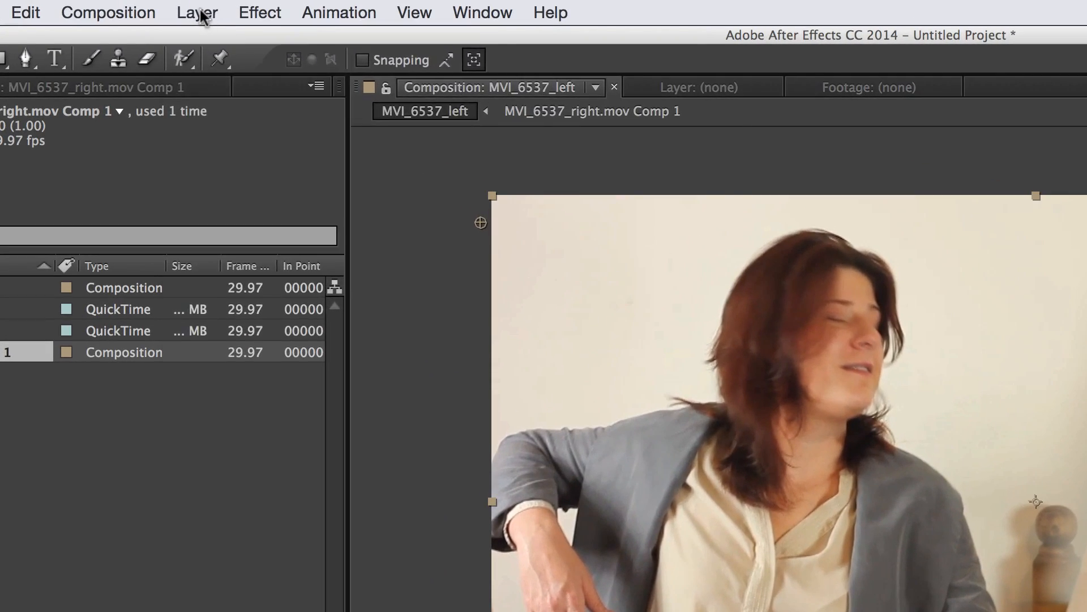
{"action": "left_click", "coordinate": [205, 6]}
{"action": "mouse_move", "coordinate": [211, 19]}
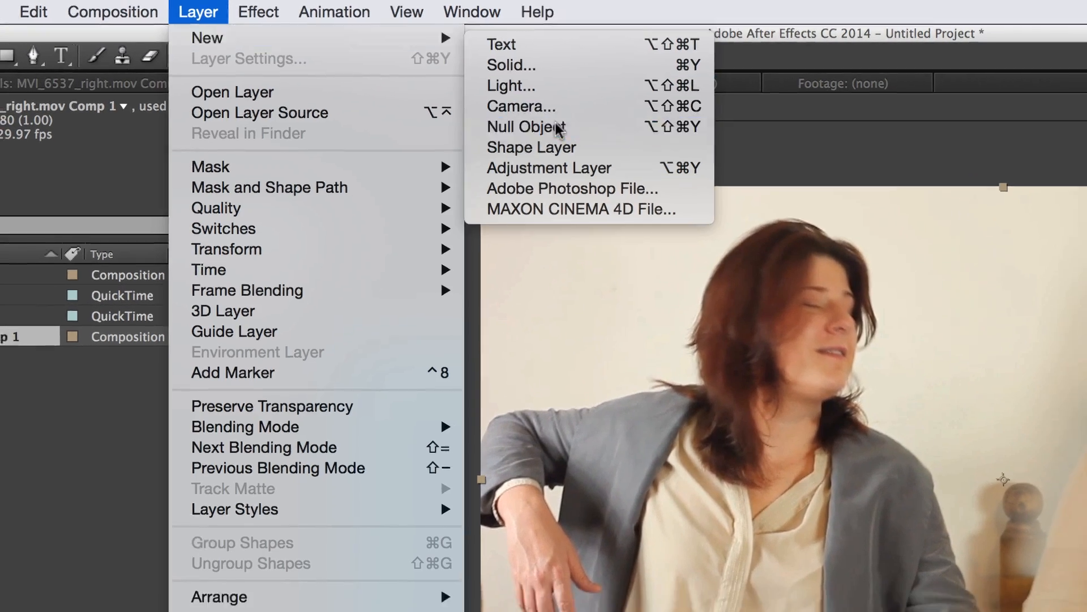
{"action": "left_click", "coordinate": [557, 129]}
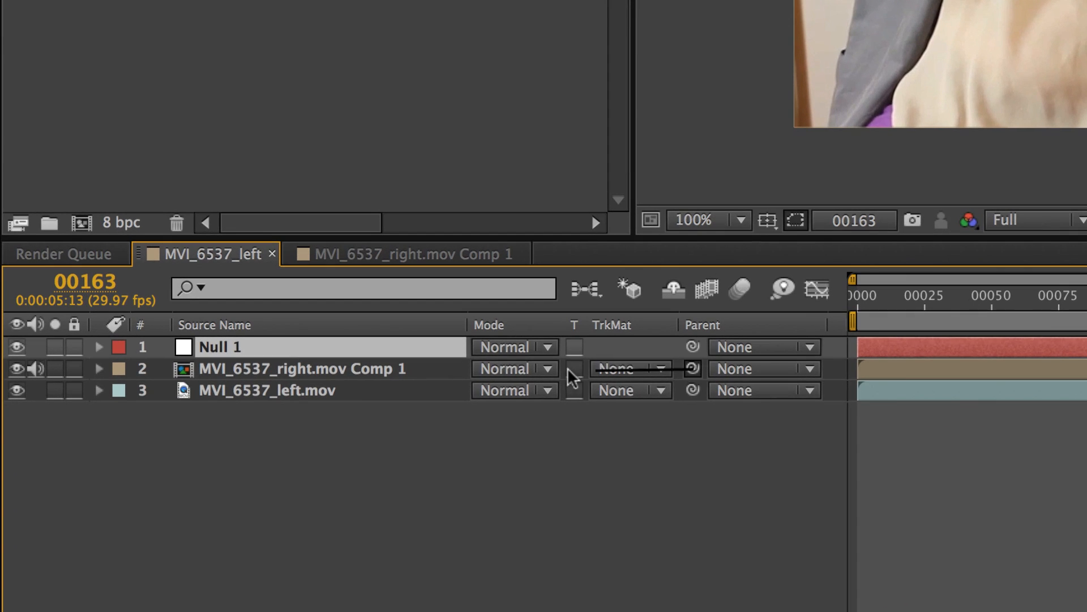
{"action": "left_click_drag", "start_coordinate": [571, 375], "coordinate": [260, 347]}
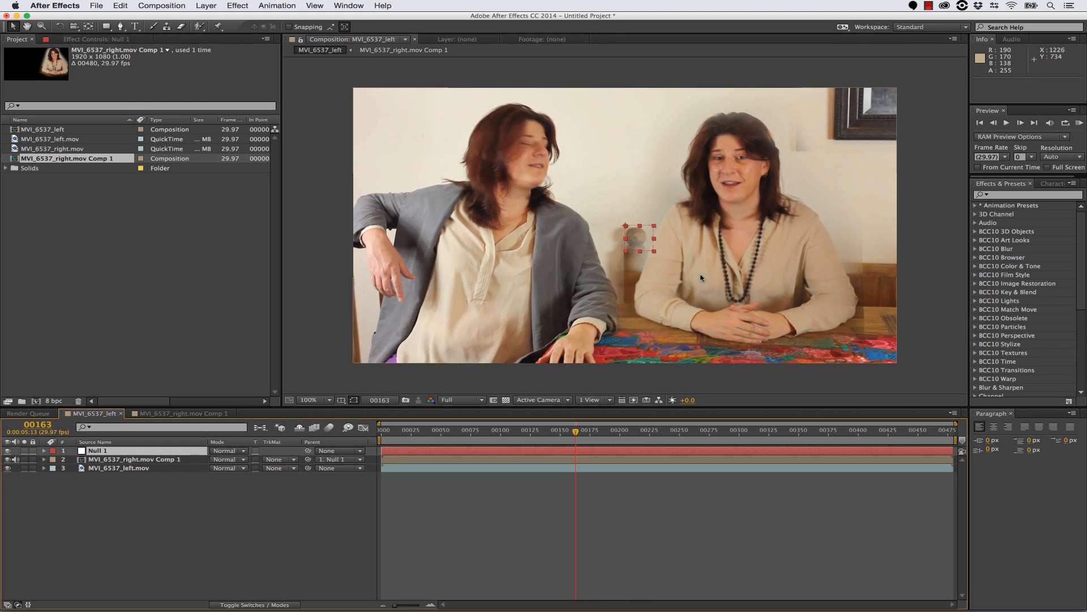
{"action": "left_click_drag", "start_coordinate": [701, 278], "coordinate": [738, 266]}
{"action": "left_click_drag", "start_coordinate": [574, 432], "coordinate": [789, 435]}
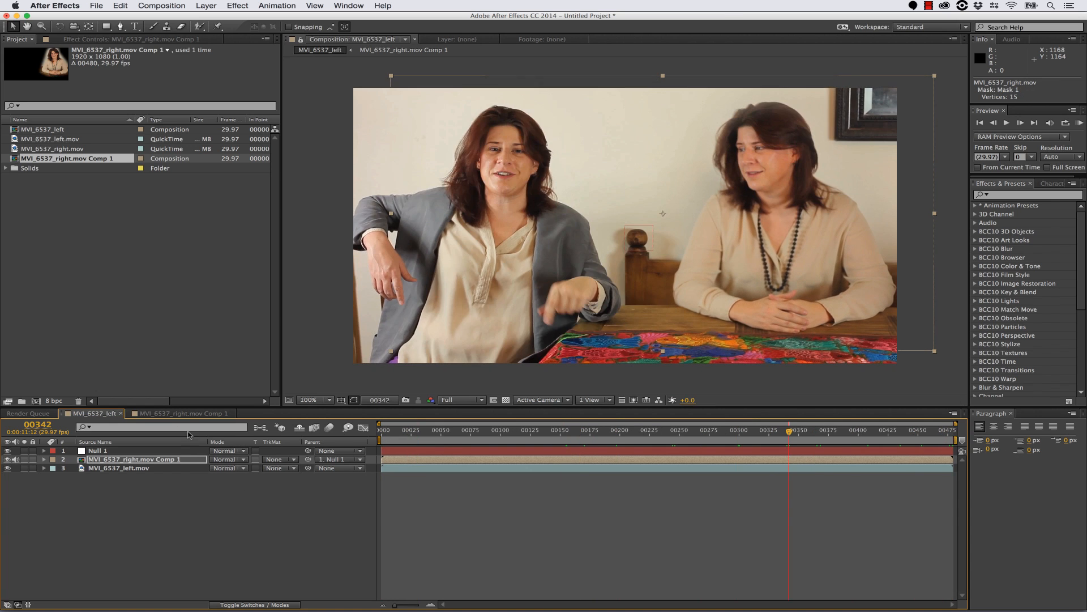
Set Mask 1's Mask Feather to 80 pixels and its Mask Expansion to 20 pixels inside MVI_6537_right.mov Comp 1
{"action": "left_click", "coordinate": [195, 413]}
{"action": "left_click", "coordinate": [229, 486]}
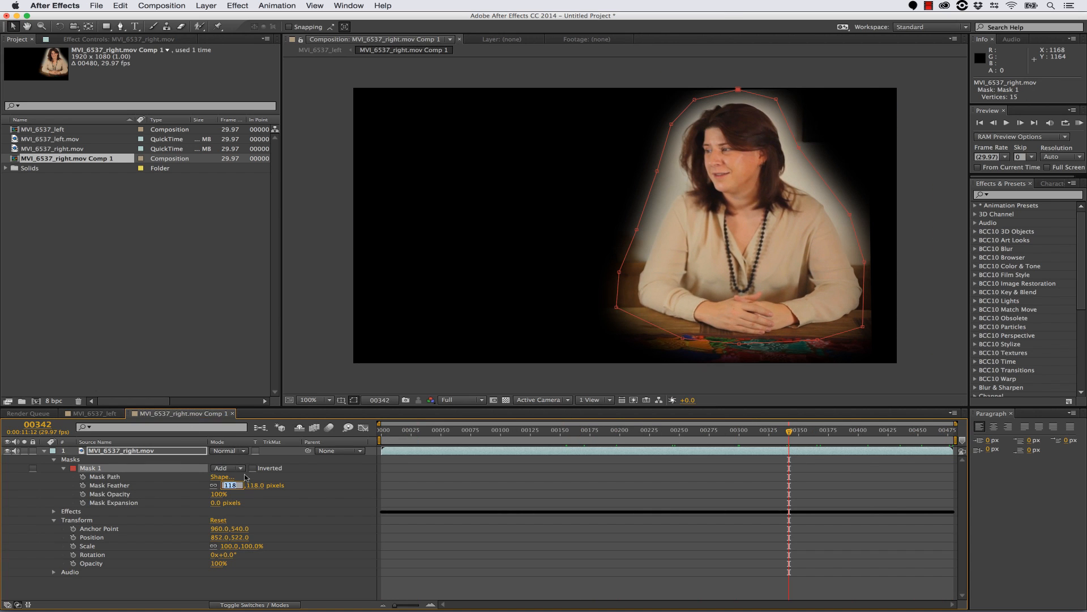
{"action": "left_click", "coordinate": [313, 487]}
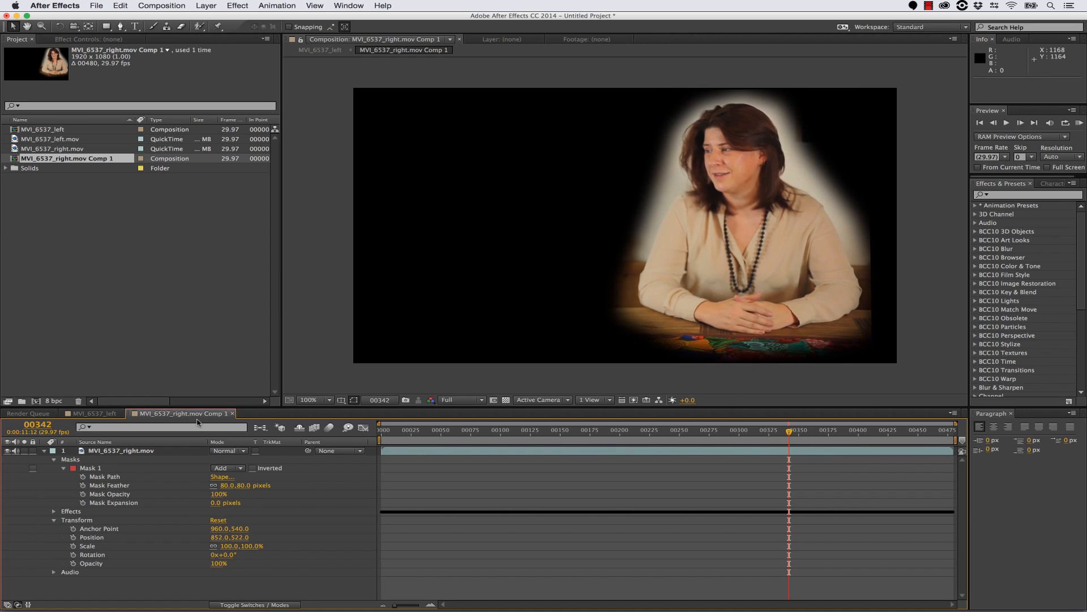
{"action": "left_click", "coordinate": [214, 504]}
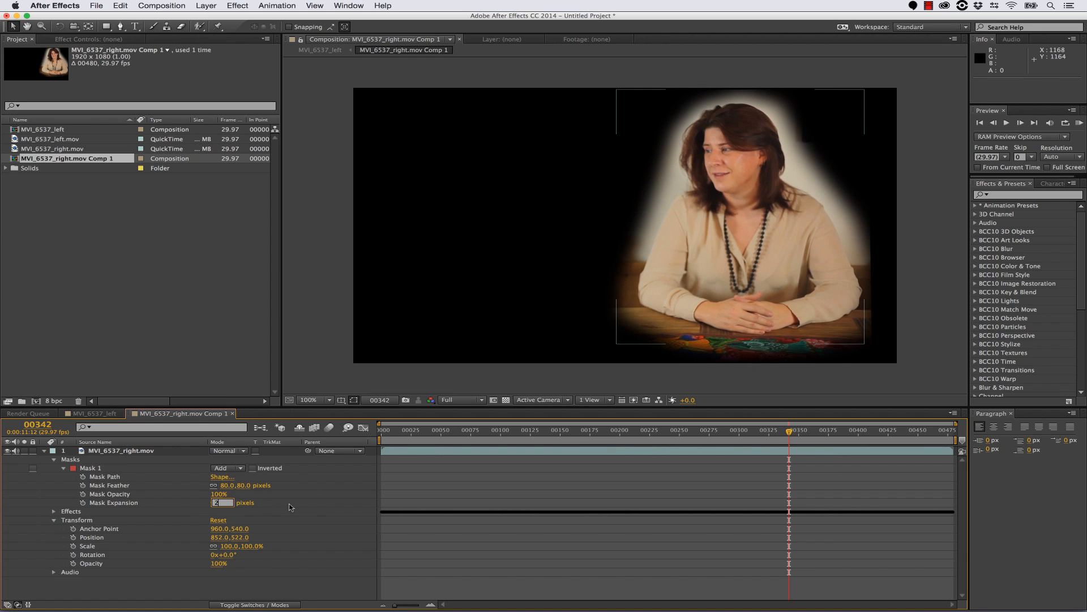
{"action": "type", "text": "20"}
{"action": "key", "text": "Return"}
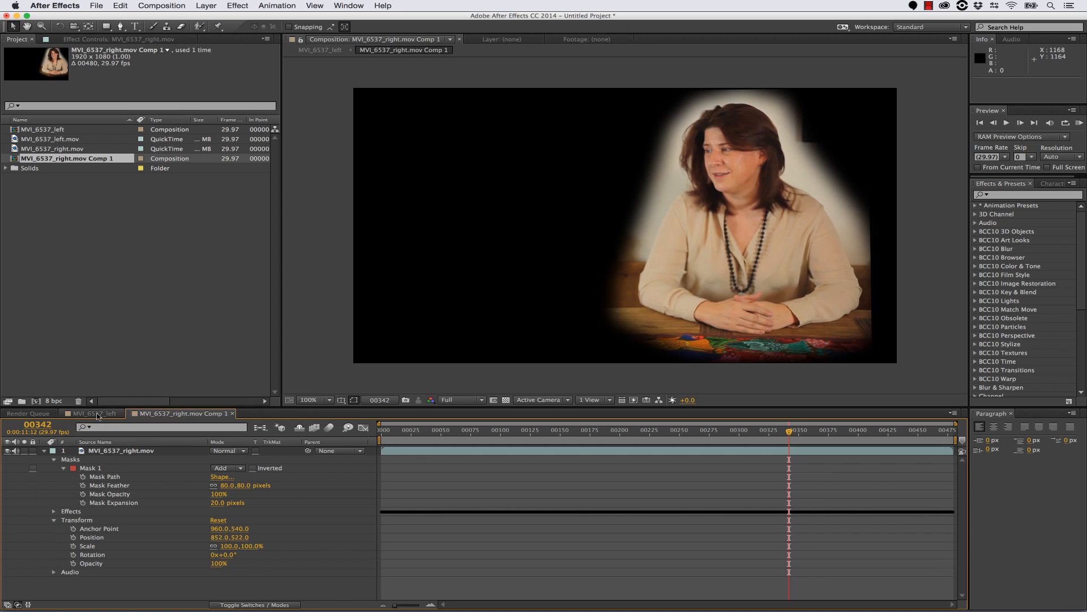
Review the MVI_6537_left composition, add it to the render queue and render it as MVI_6537_left_AE_composite.mov
{"action": "left_click", "coordinate": [99, 414]}
{"action": "left_click_drag", "start_coordinate": [508, 431], "coordinate": [295, 374]}
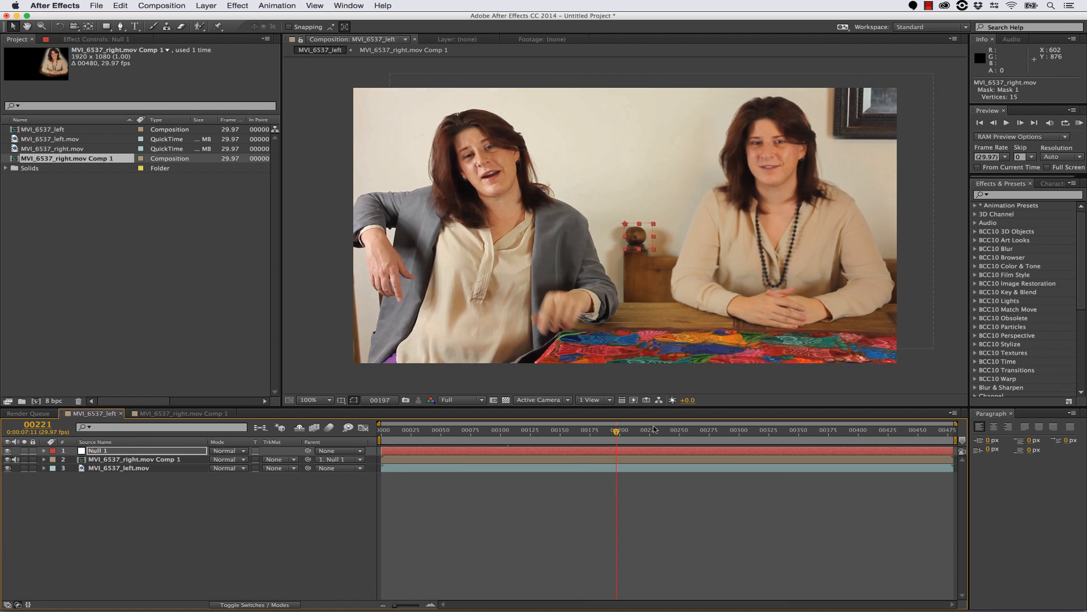
{"action": "left_click", "coordinate": [164, 7]}
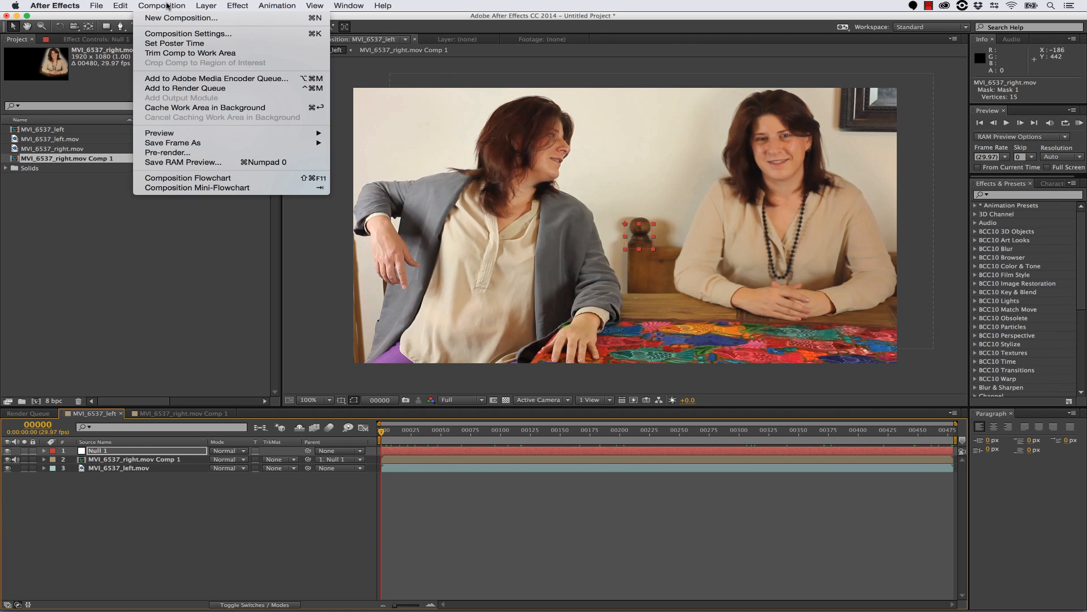
{"action": "left_click", "coordinate": [186, 88]}
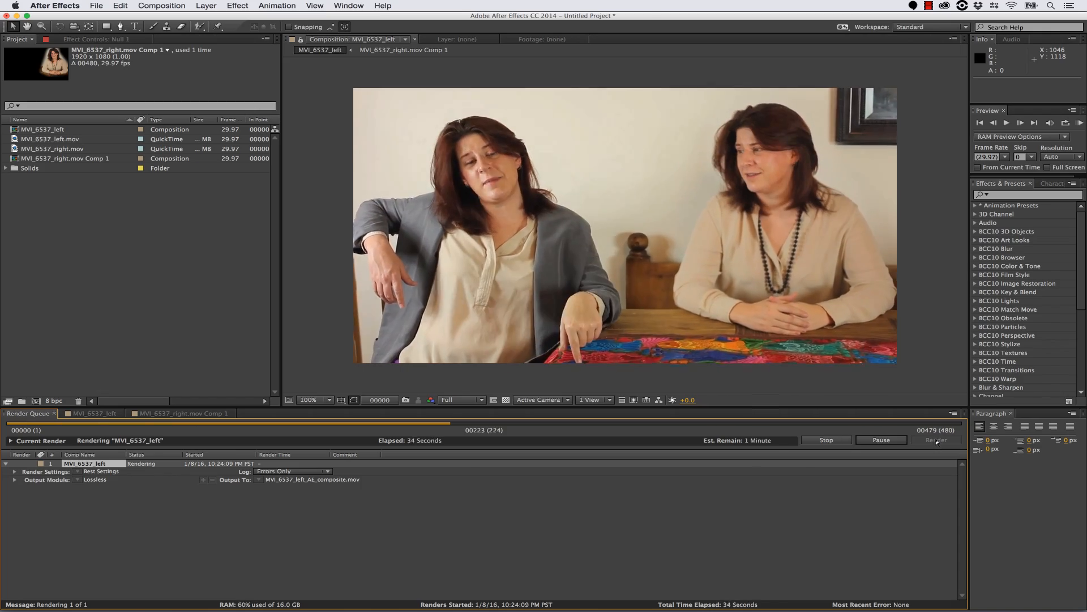